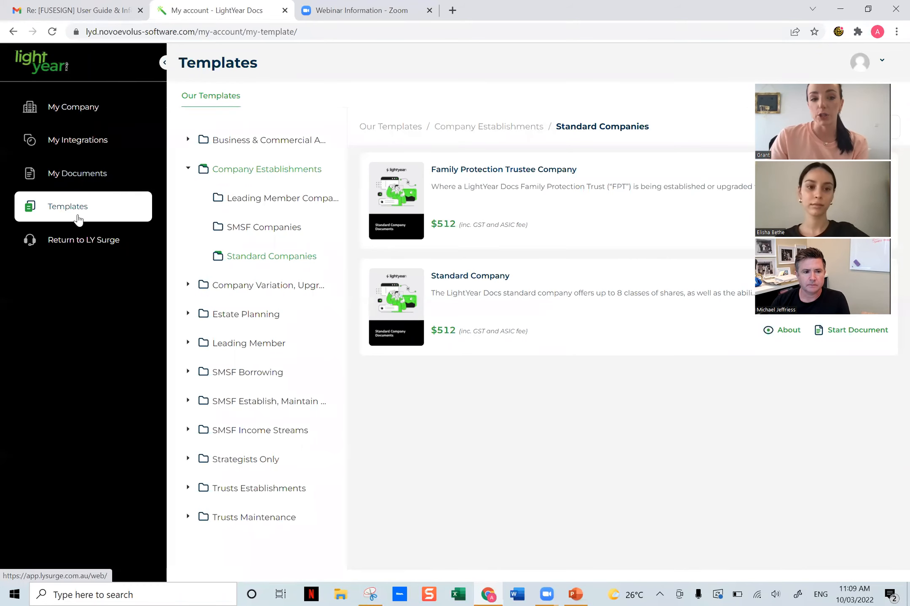
- View the company details page and the connected applications under My Integrations
{"action": "left_click", "coordinate": [90, 108]}
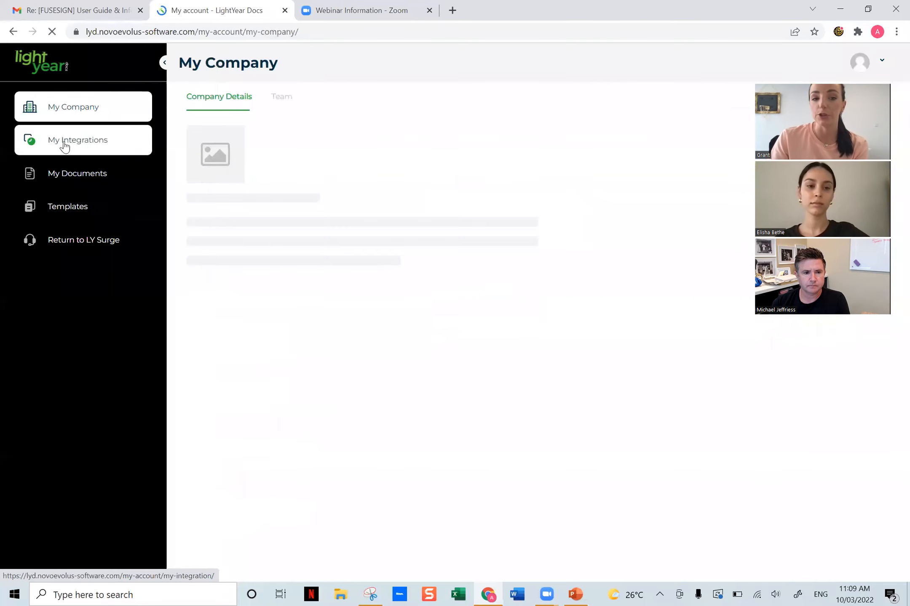
{"action": "left_click", "coordinate": [69, 145]}
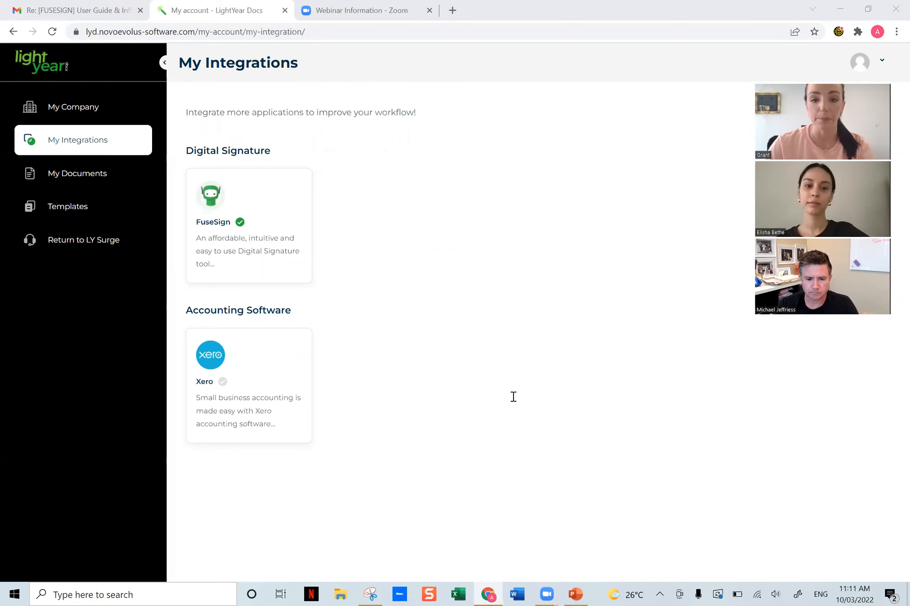
- Review My Documents filtered by Pending Signature and by Signed, and return to the list of all documents
{"action": "left_click", "coordinate": [71, 176]}
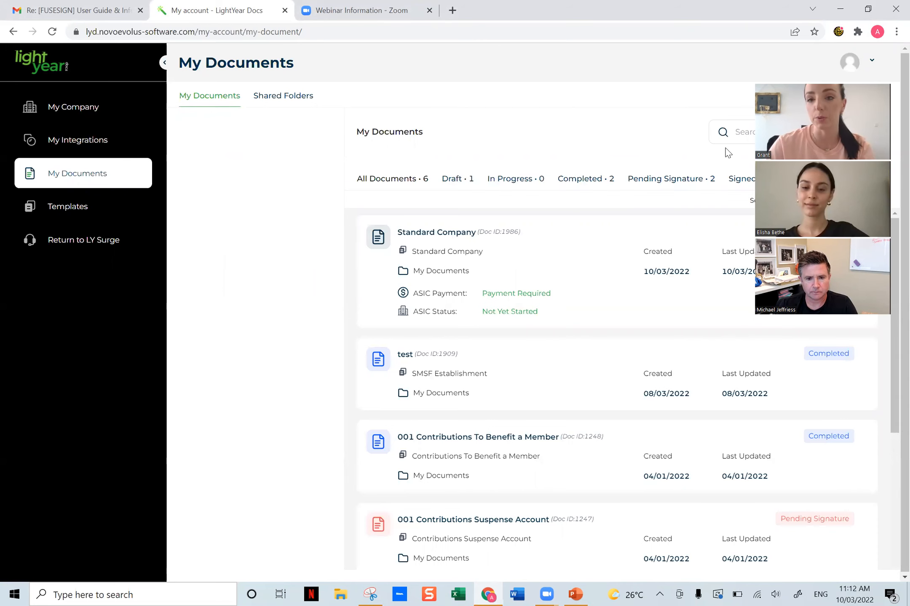
{"action": "left_click", "coordinate": [712, 179]}
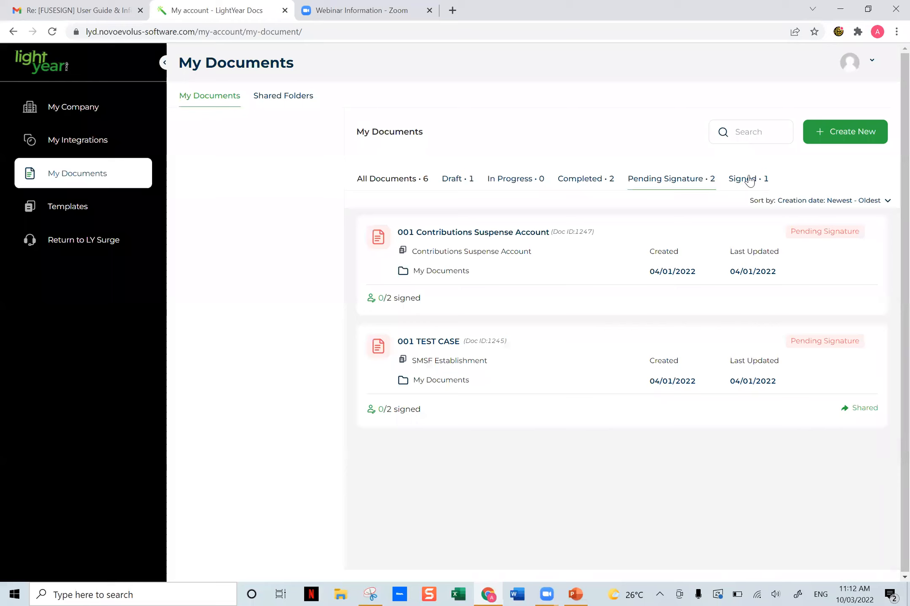
{"action": "left_click", "coordinate": [748, 180]}
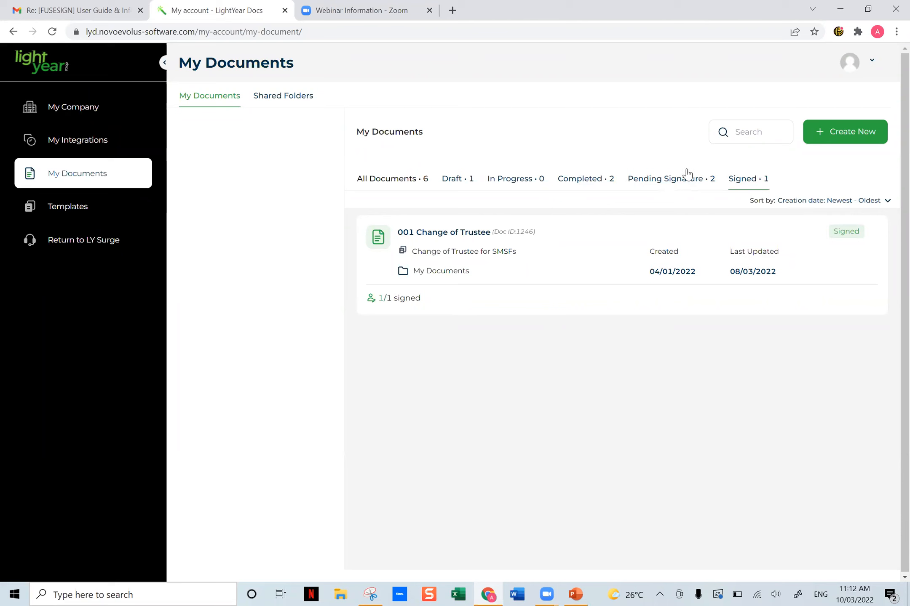
{"action": "left_click", "coordinate": [390, 185]}
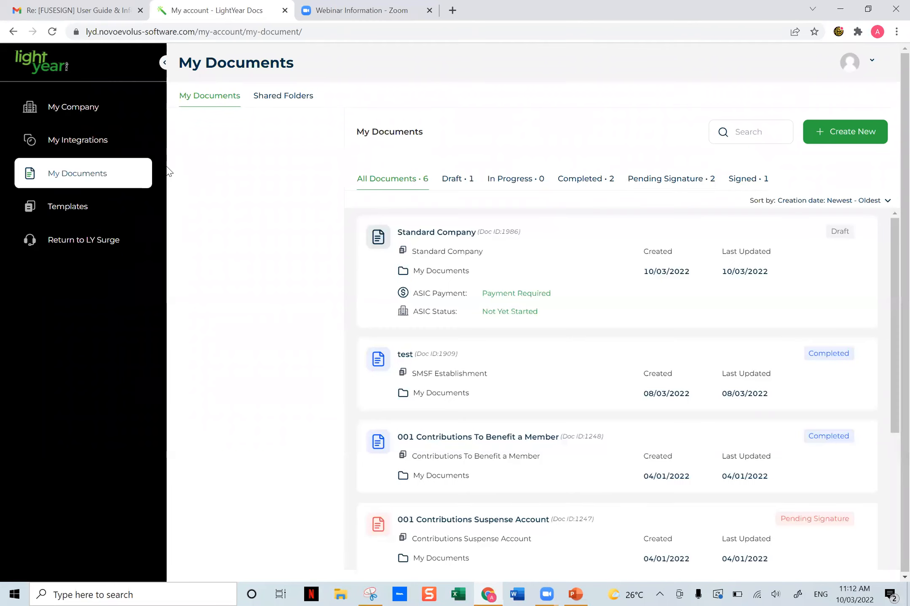
- Browse the Company Establishments templates through the Standard Companies, SMSF Companies and Leading Member Companies folders
{"action": "left_click", "coordinate": [54, 208]}
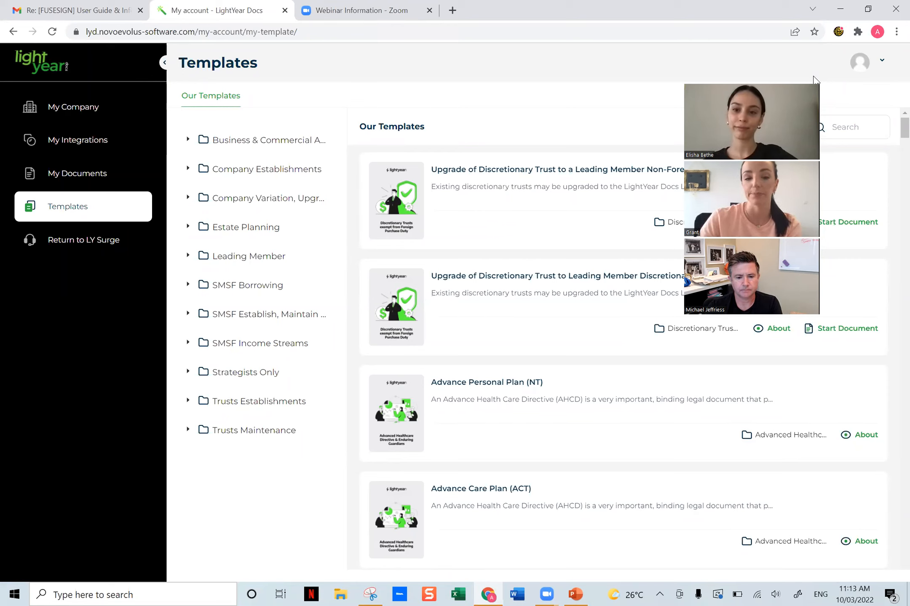
{"action": "left_click", "coordinate": [293, 166]}
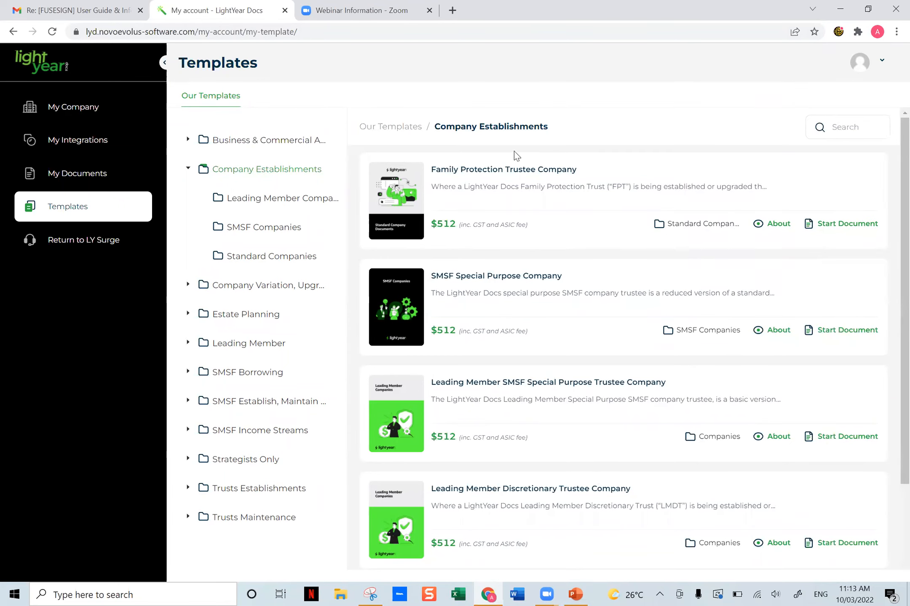
{"action": "left_click", "coordinate": [255, 257]}
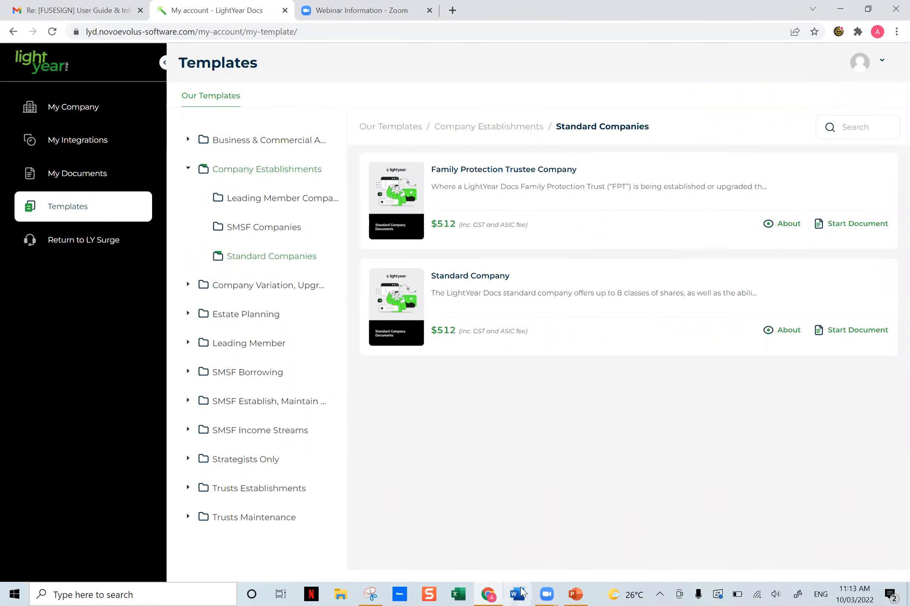
{"action": "left_click", "coordinate": [521, 593]}
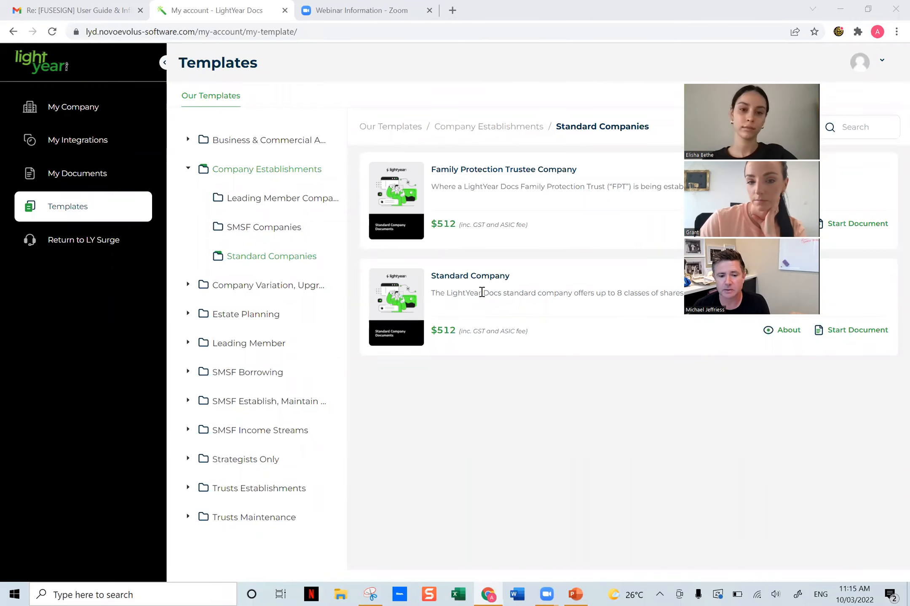
{"action": "left_click", "coordinate": [271, 235]}
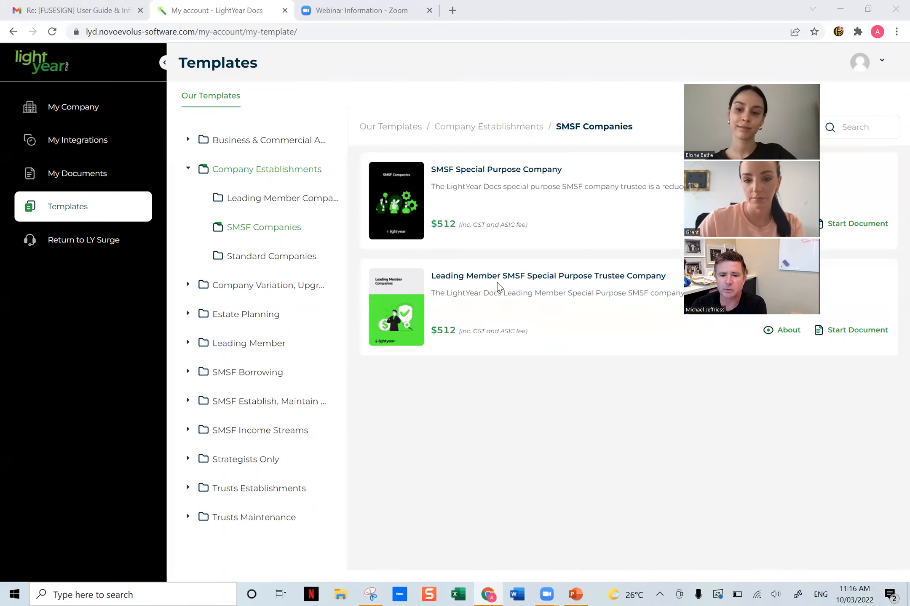
{"action": "left_click", "coordinate": [303, 205]}
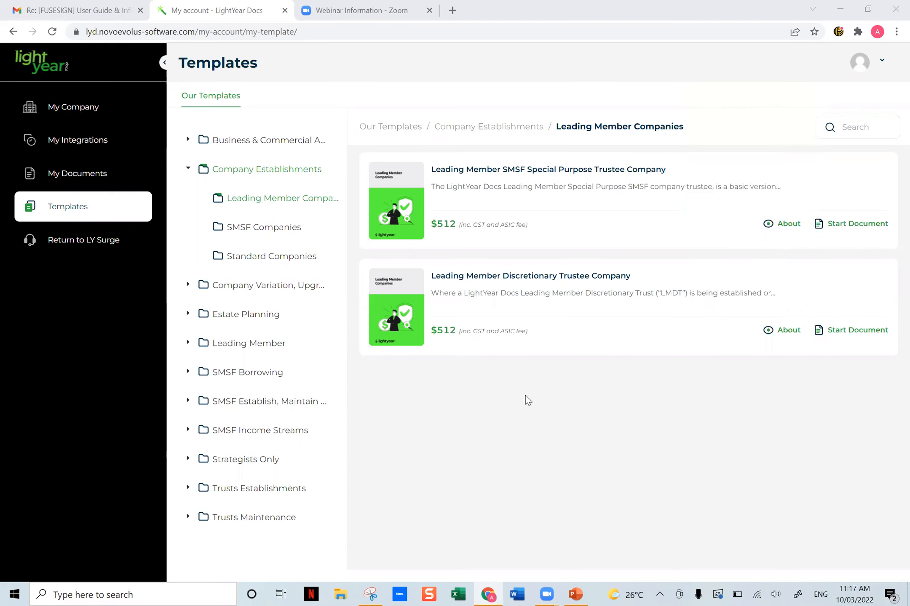
- Read the product description and General Information of the Leading Member SMSF Special Purpose Trustee Company template, and close its preview
{"action": "left_click", "coordinate": [878, 128]}
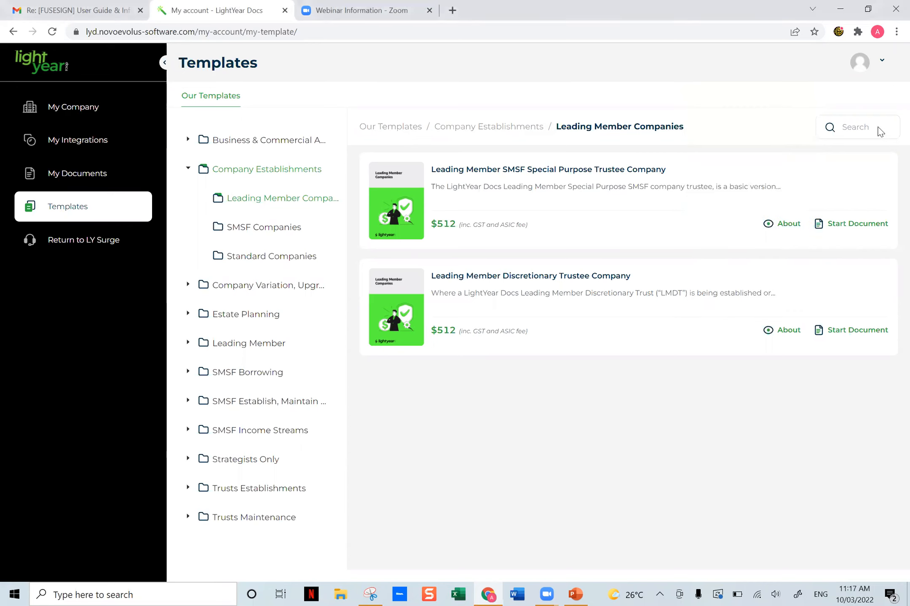
{"action": "left_click", "coordinate": [858, 133]}
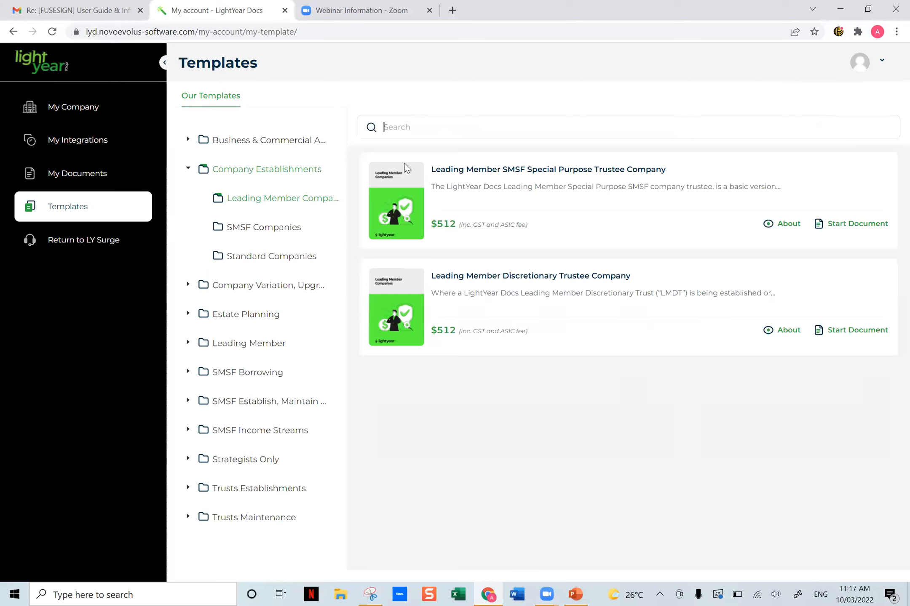
{"action": "left_click", "coordinate": [783, 229]}
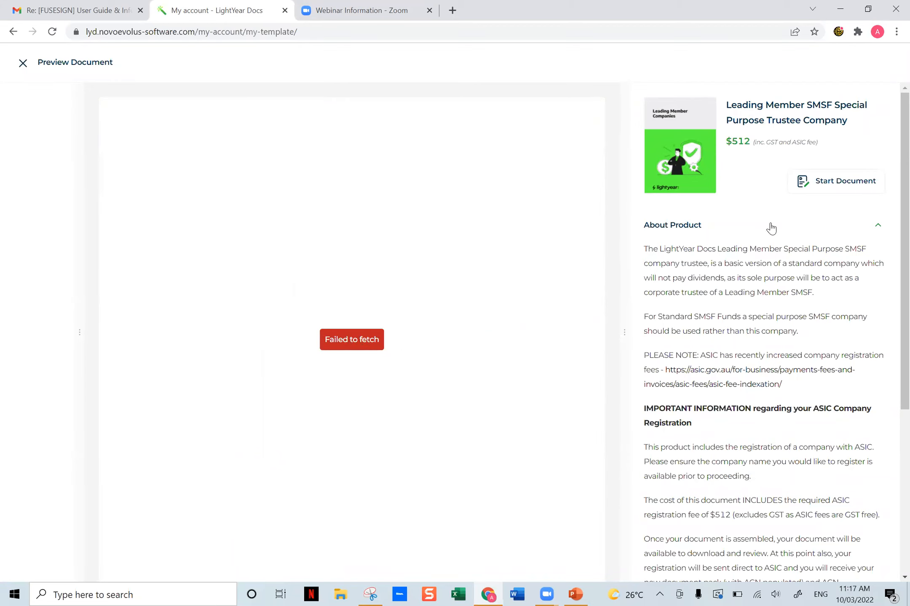
{"action": "scroll", "coordinate": [703, 261], "scroll_direction": "down", "scroll_amount": 3}
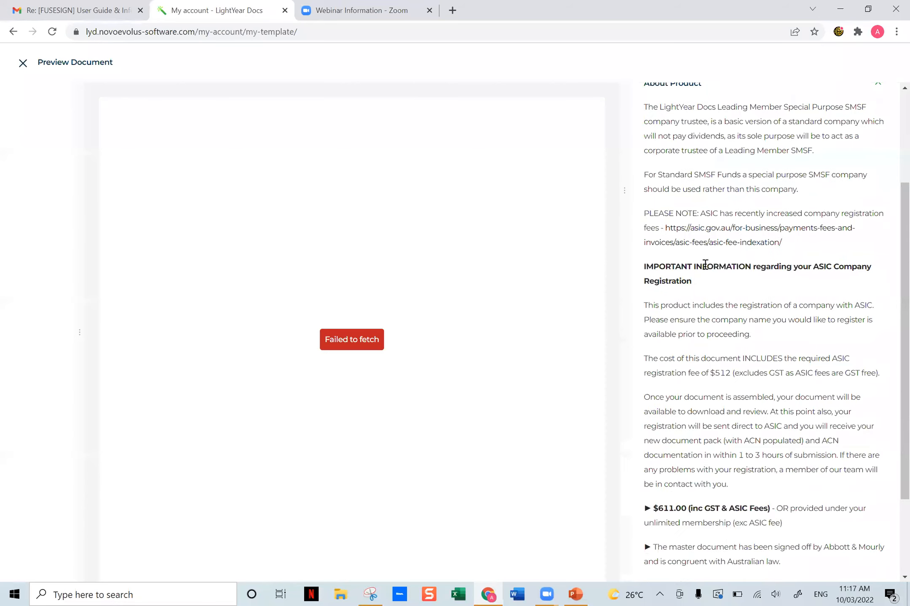
{"action": "scroll", "coordinate": [706, 269], "scroll_direction": "down", "scroll_amount": 2}
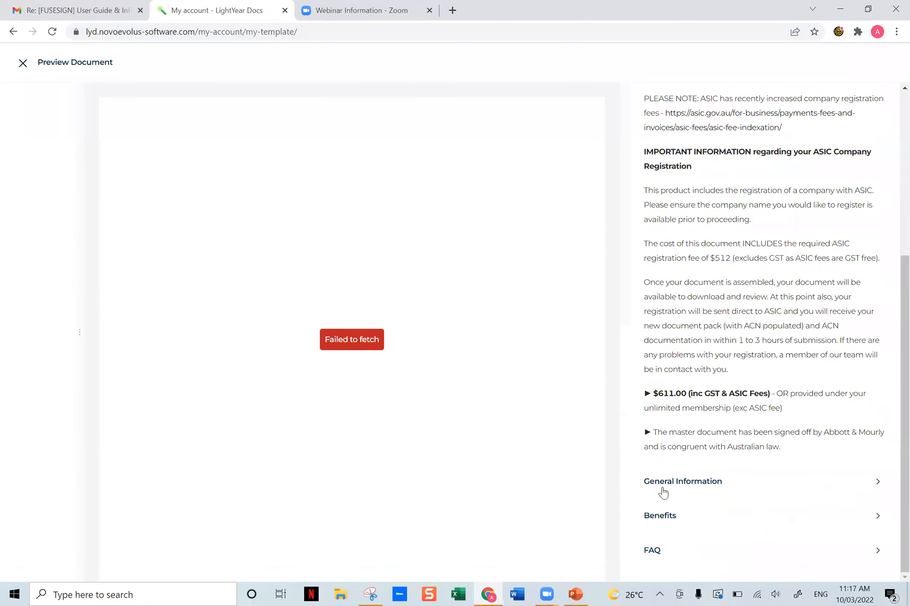
{"action": "left_click", "coordinate": [662, 484]}
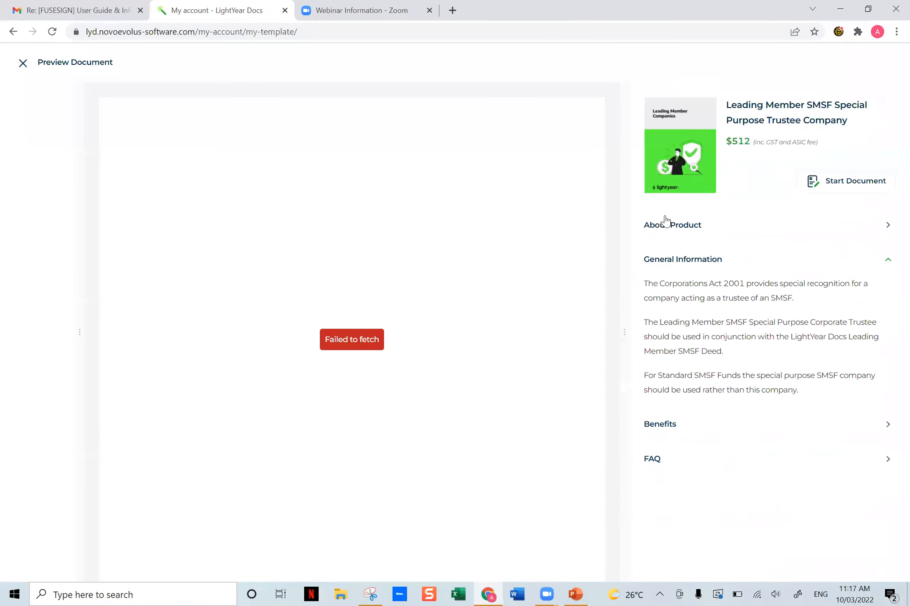
{"action": "left_click", "coordinate": [18, 63]}
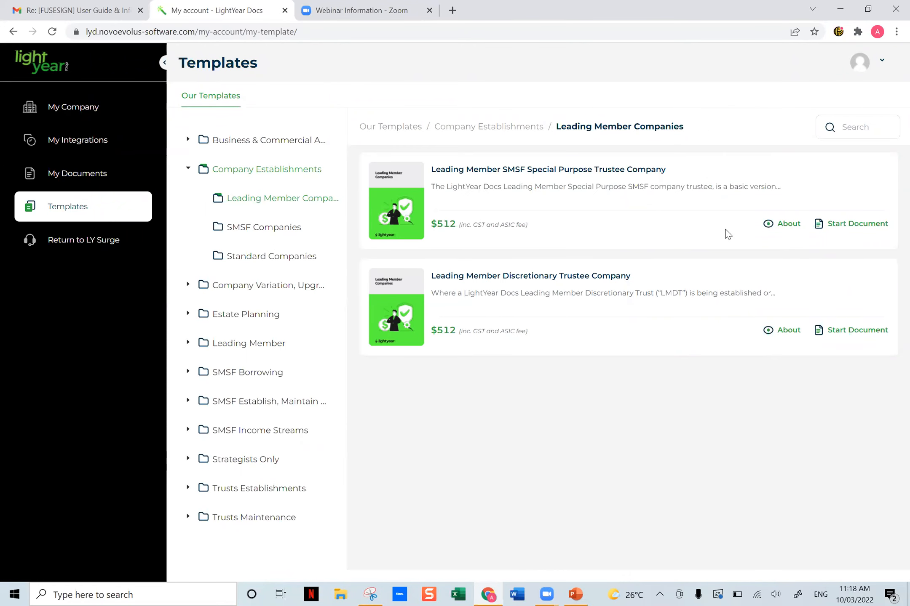
{"action": "left_click", "coordinate": [786, 230]}
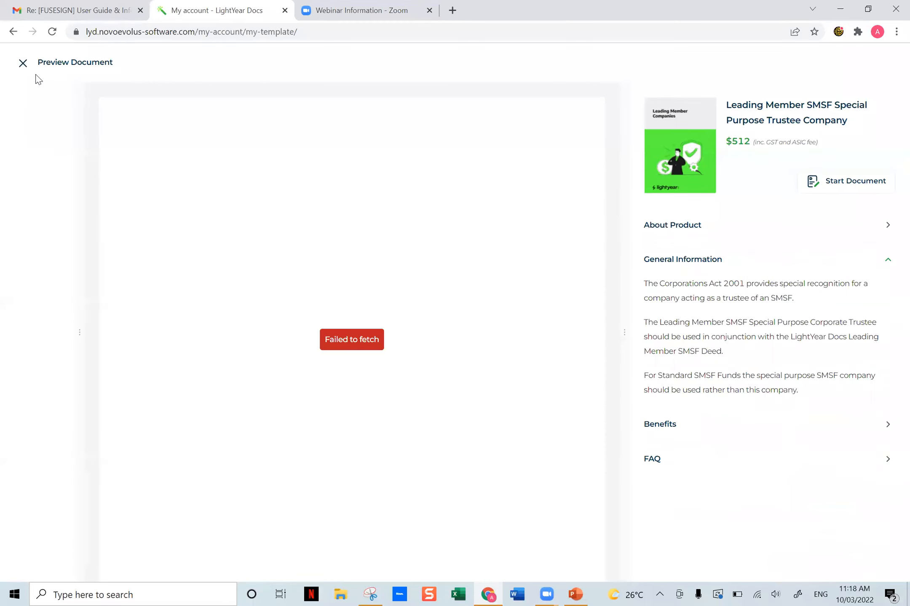
{"action": "left_click", "coordinate": [23, 64]}
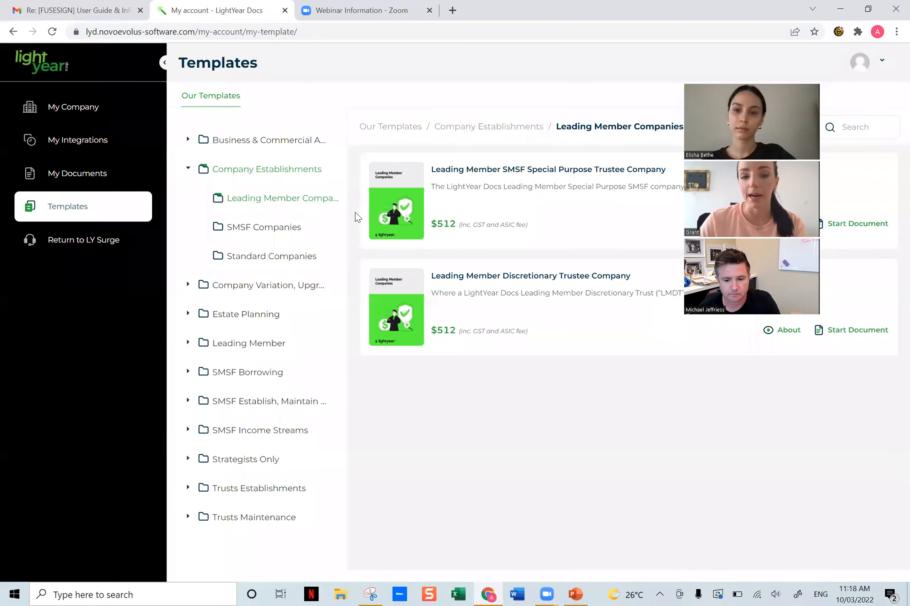
- Start a Standard Company document from the Standard Companies templates and accept the important notice
{"action": "left_click", "coordinate": [288, 265]}
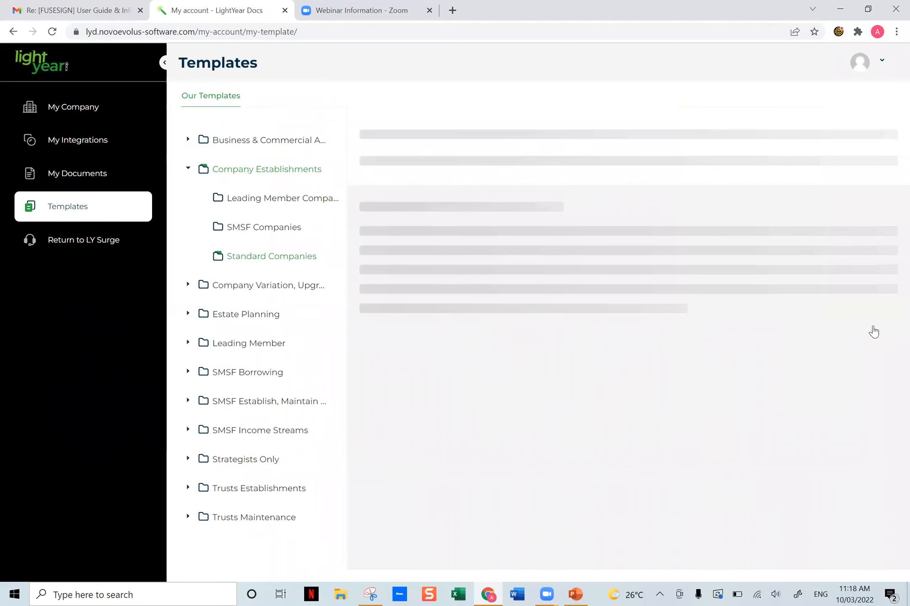
{"action": "left_click", "coordinate": [873, 329]}
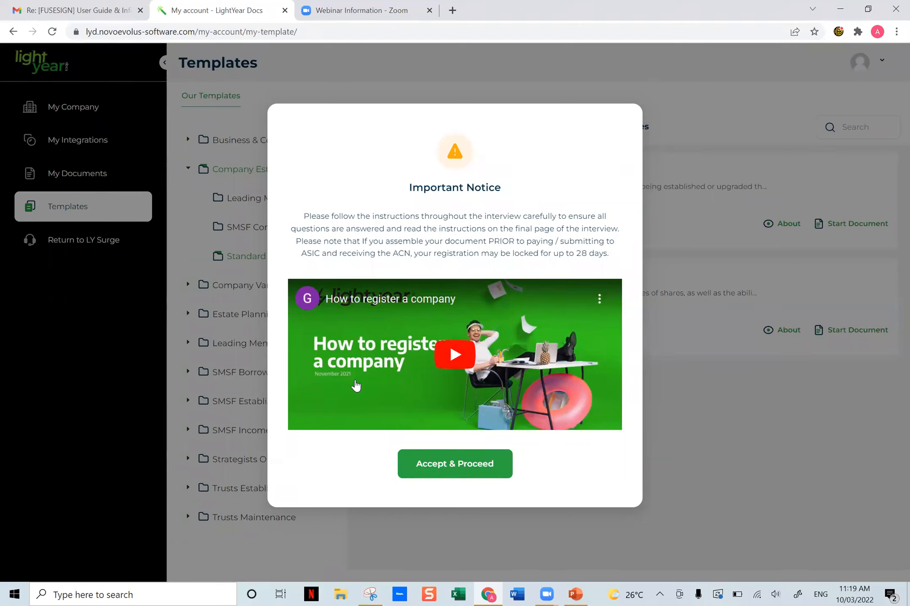
{"action": "left_click", "coordinate": [489, 473]}
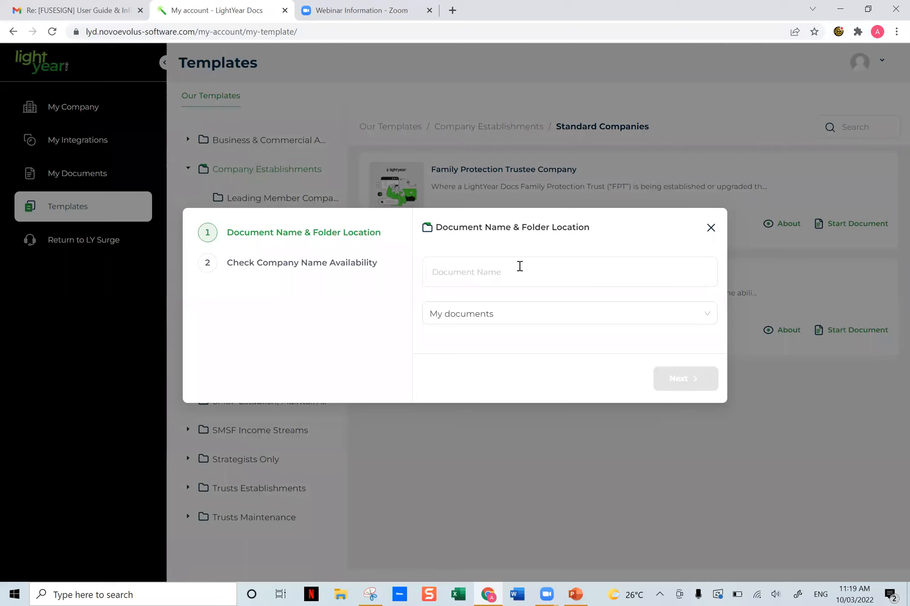
- Name the document with the client's first name followed by "Test 1", store it in My documents, and continue to the company name check
{"action": "left_click", "coordinate": [496, 276]}
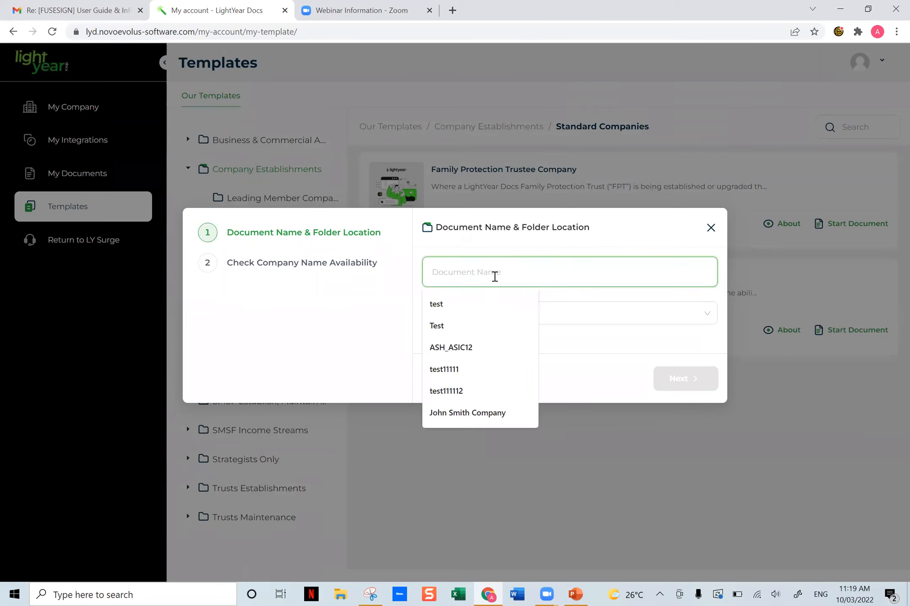
{"action": "type", "text": "Mi"}
{"action": "key", "text": "Down"}
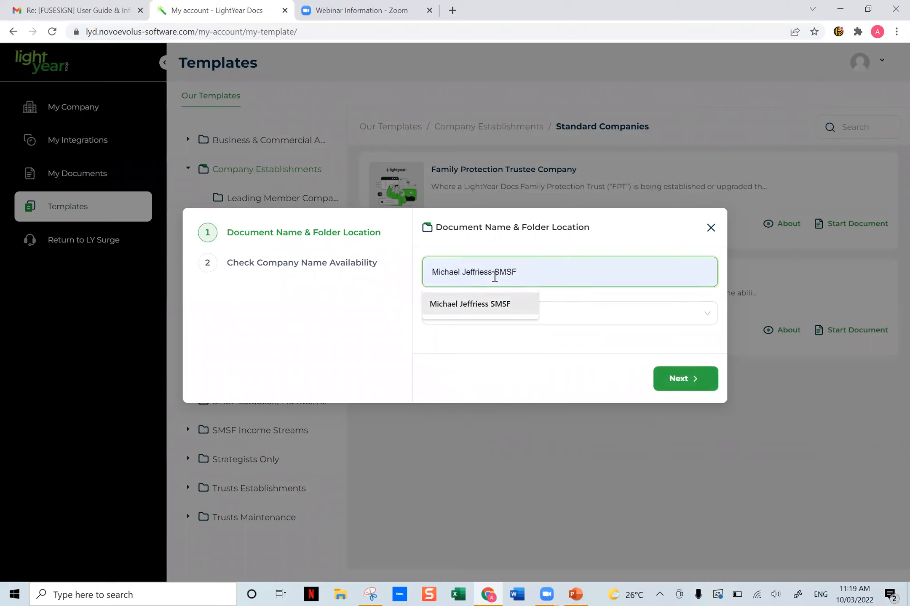
{"action": "key", "text": "BackSpace"}
{"action": "key", "text": "BackSpace"}
{"action": "type", "text": "Michae"}
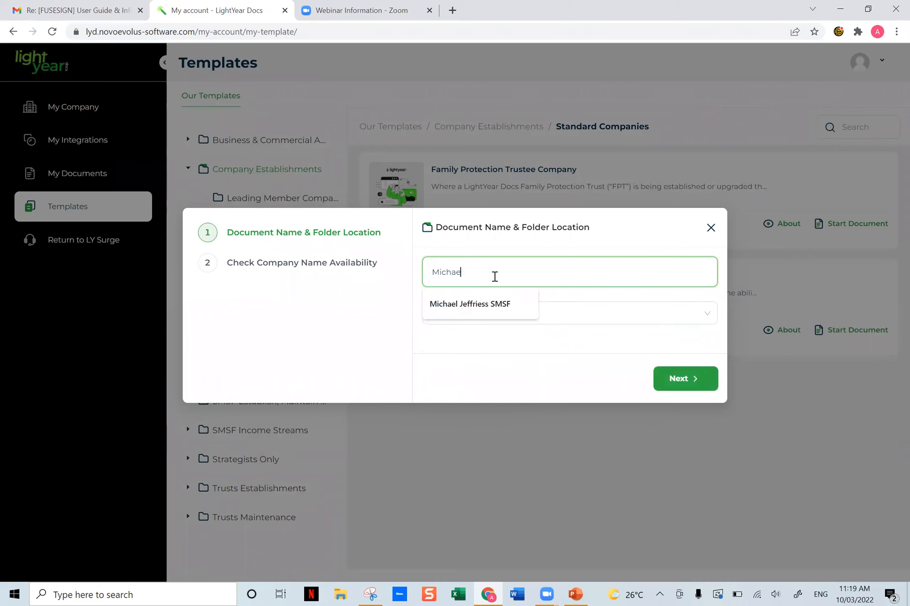
{"action": "type", "text": "l Test 1"}
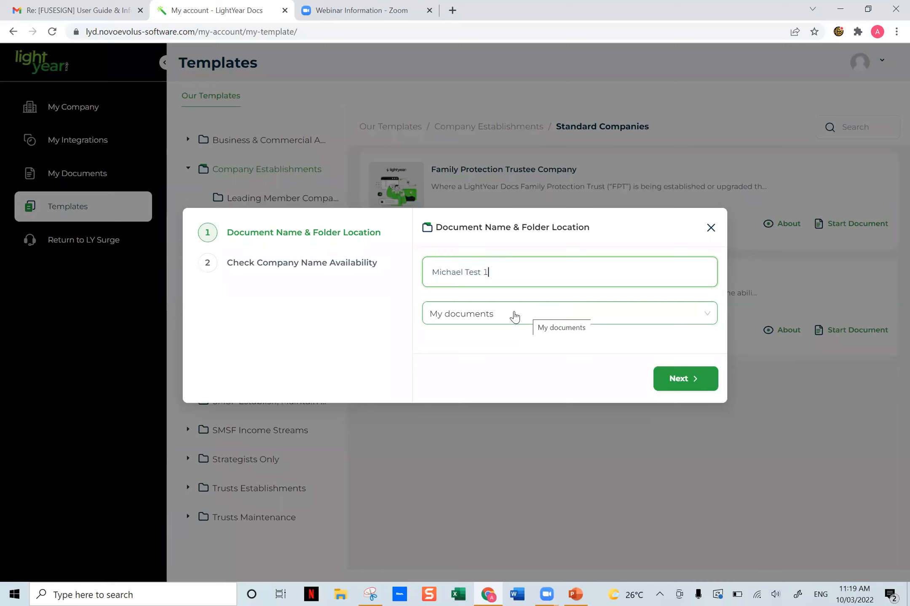
{"action": "left_click", "coordinate": [514, 316]}
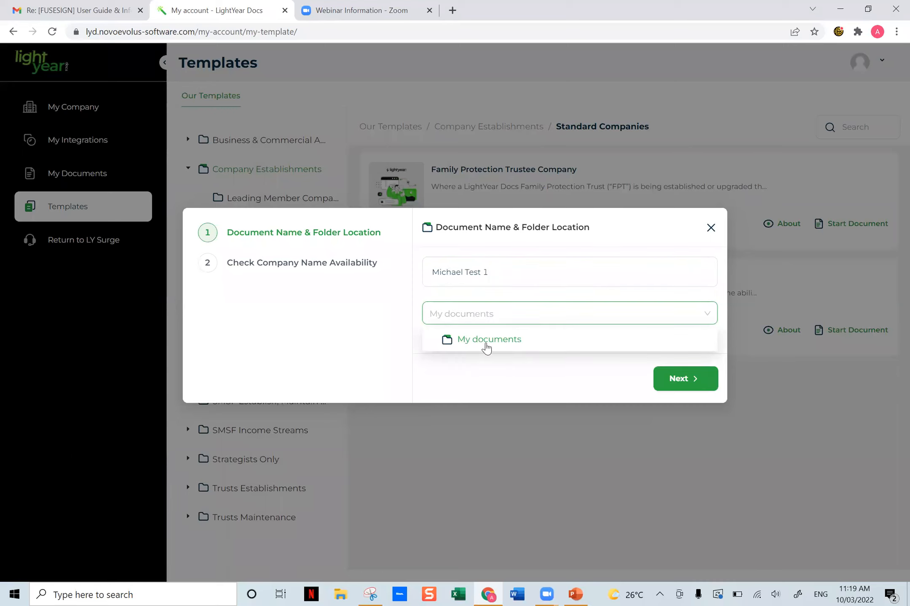
{"action": "left_click", "coordinate": [489, 346]}
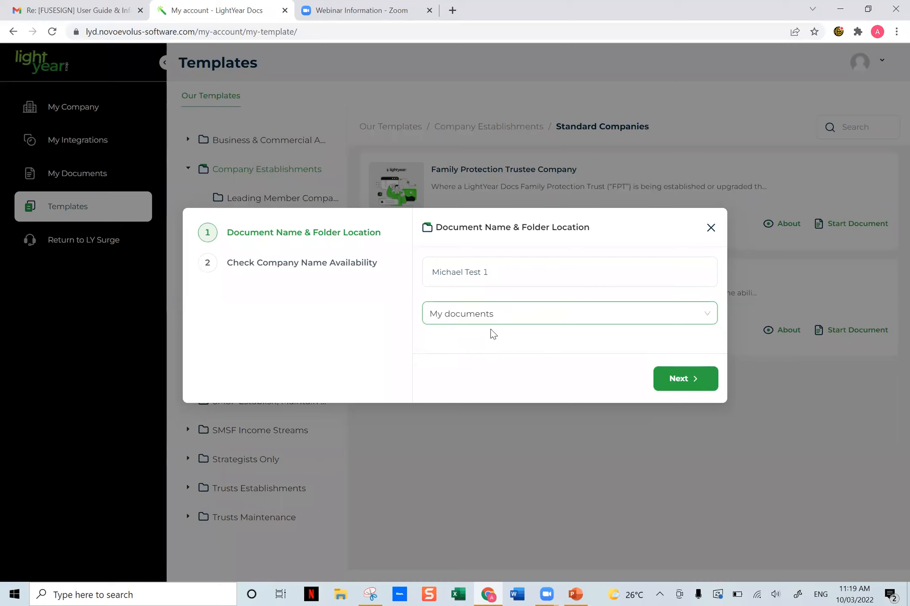
{"action": "left_click", "coordinate": [692, 377]}
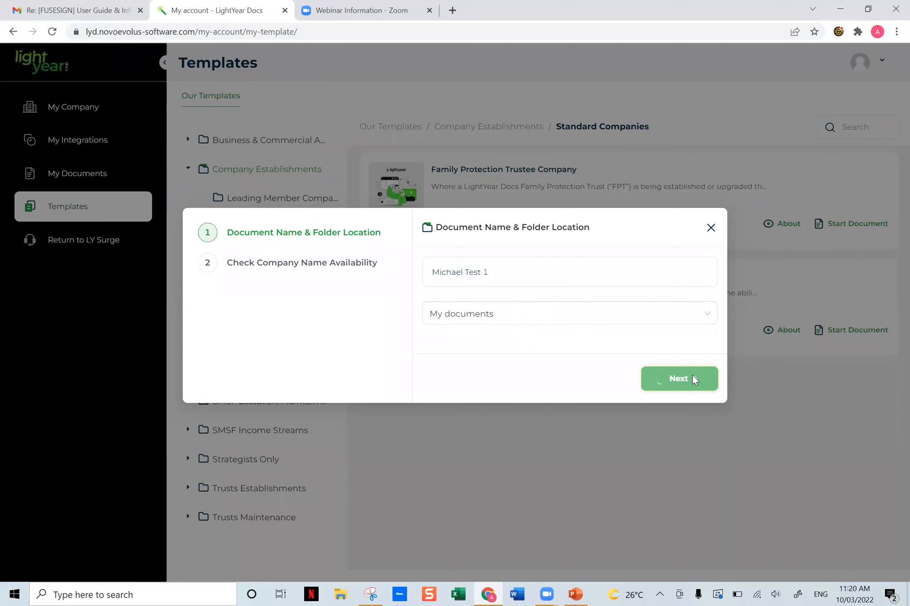
- Check the availability of the first suggested company name with the legal element PTY LTD
{"action": "left_click", "coordinate": [489, 399]}
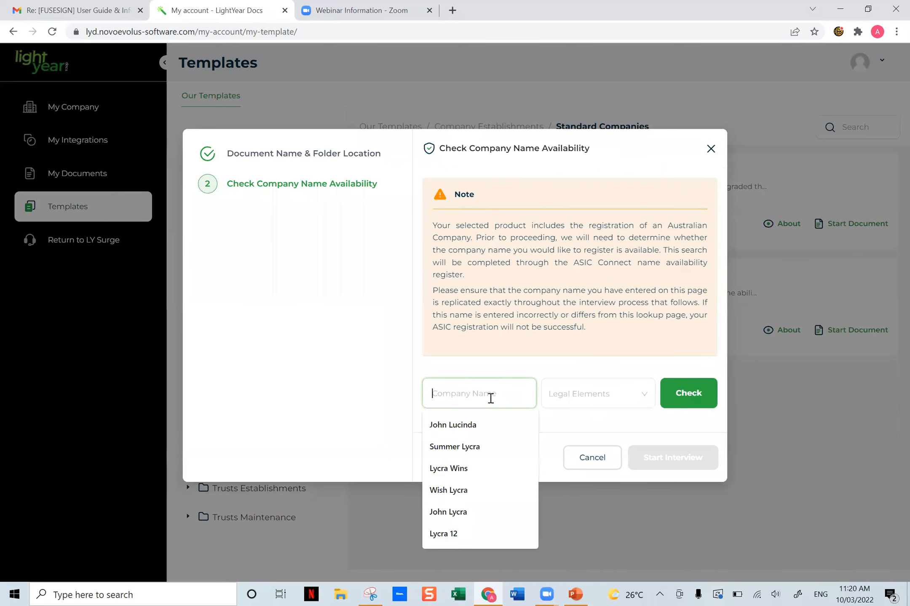
{"action": "left_click", "coordinate": [480, 425]}
{"action": "left_click", "coordinate": [623, 407]}
{"action": "left_click", "coordinate": [589, 427]}
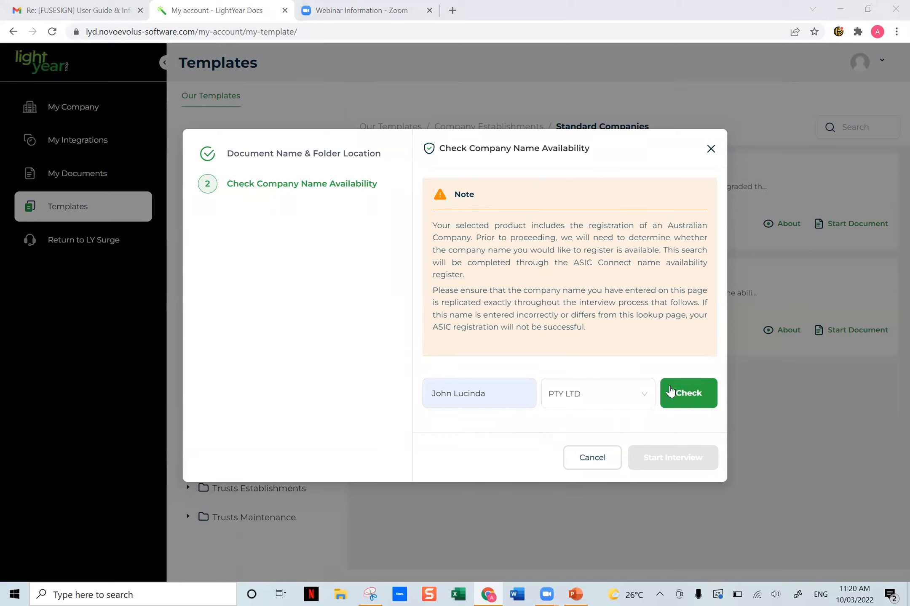
{"action": "left_click", "coordinate": [696, 398]}
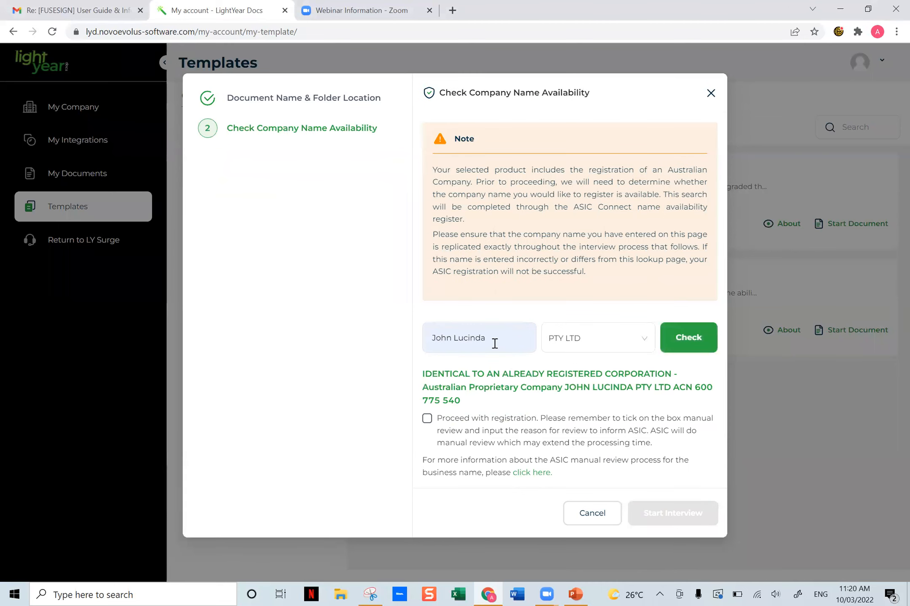
- Check the availability of the company name Windows Lycra with the legal element PTY LTD
{"action": "left_click", "coordinate": [494, 344]}
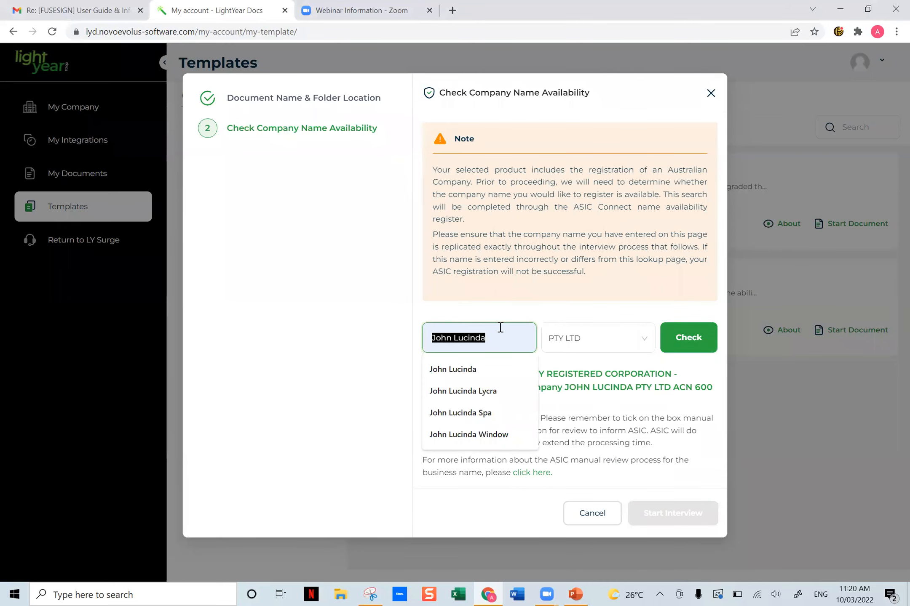
{"action": "left_click", "coordinate": [592, 399]}
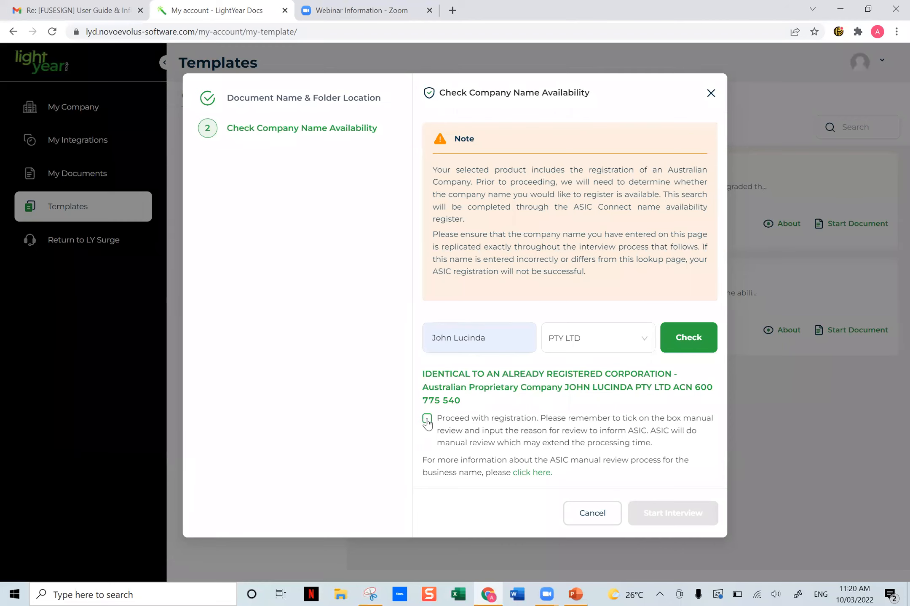
{"action": "triple_click", "coordinate": [479, 339]}
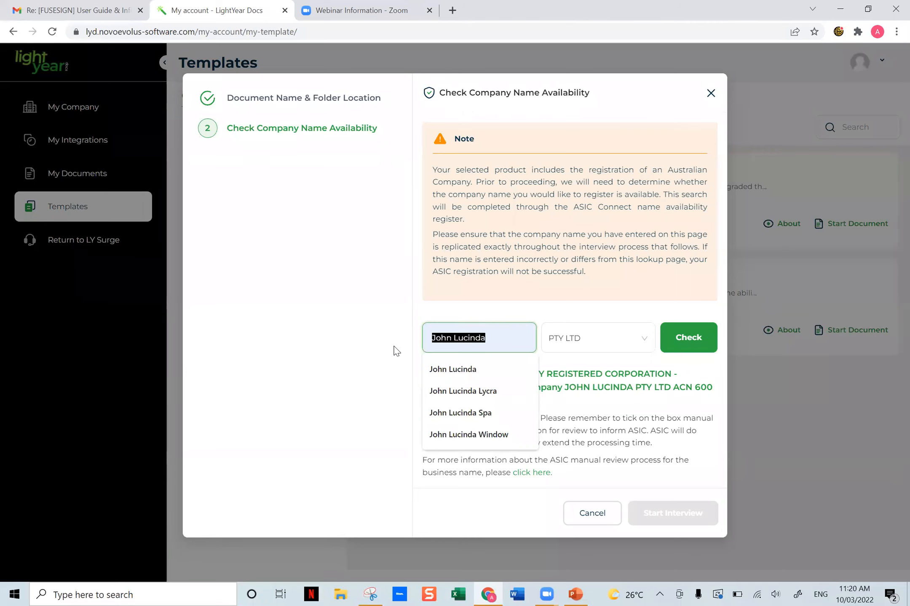
{"action": "type", "text": "Windows"}
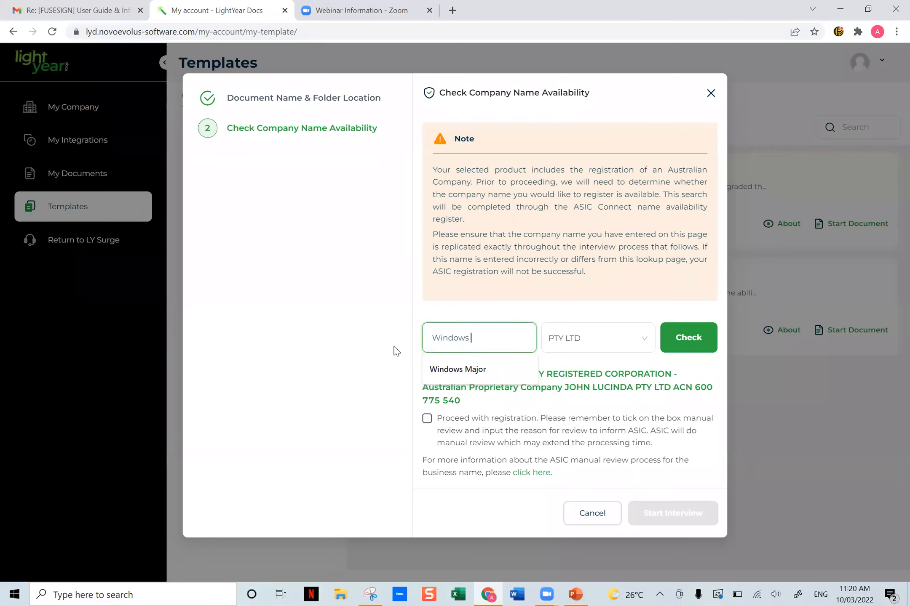
{"action": "type", "text": " Lyr"}
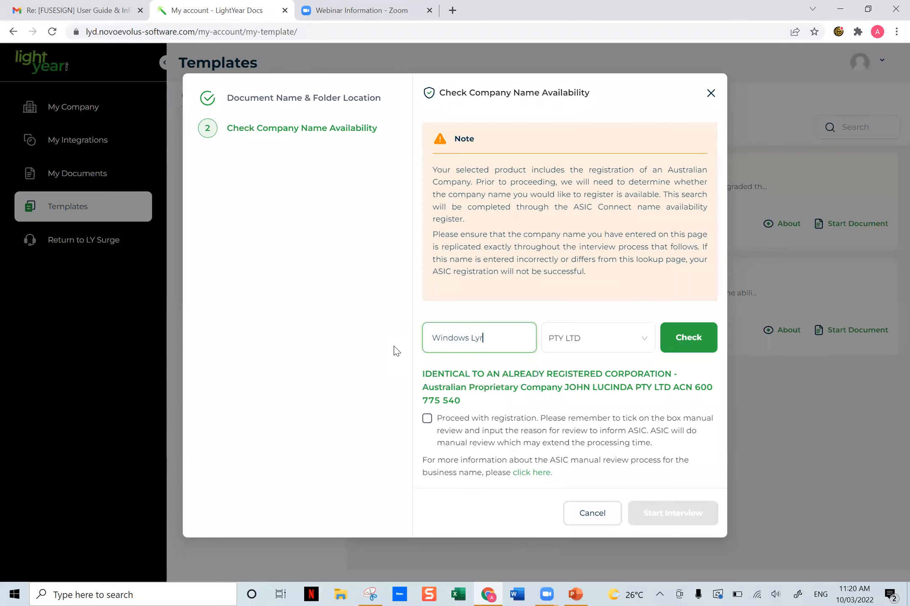
{"action": "key", "text": "BackSpace"}
{"action": "type", "text": "cra"}
{"action": "key", "text": "Tab"}
{"action": "left_click", "coordinate": [702, 341]}
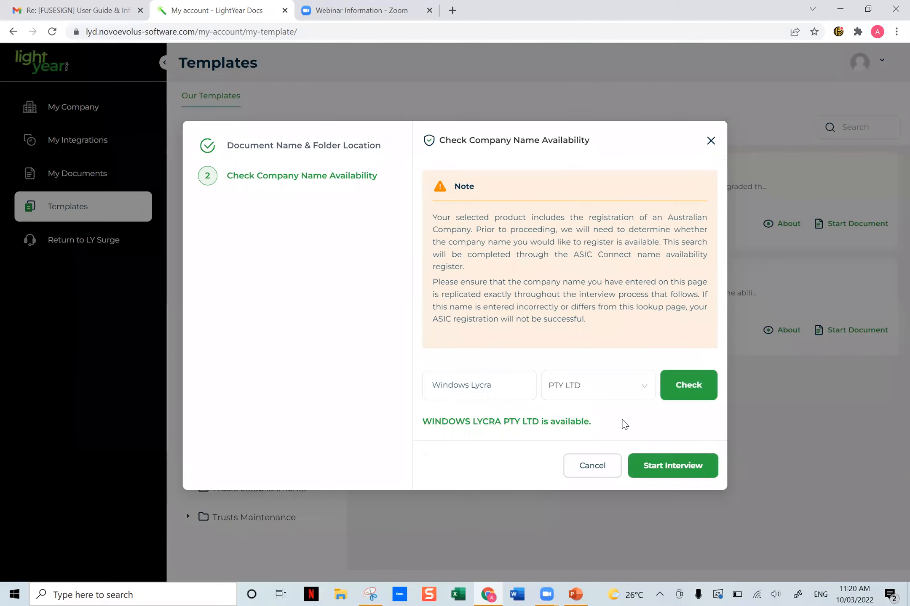
- Keep PTY LTD as the legal element and start the interview for Windows Lycra
{"action": "left_click", "coordinate": [625, 391]}
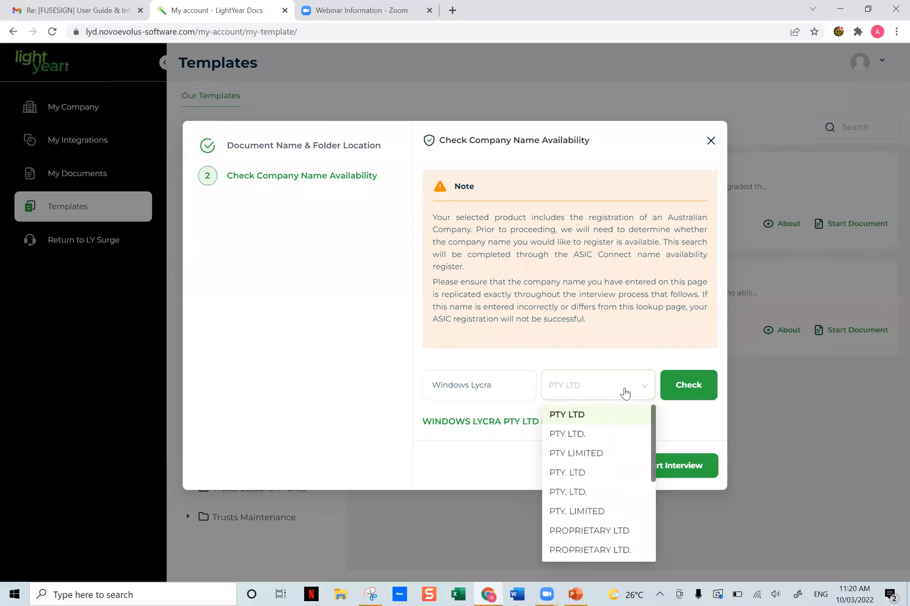
{"action": "left_click", "coordinate": [601, 417]}
{"action": "left_click", "coordinate": [683, 472]}
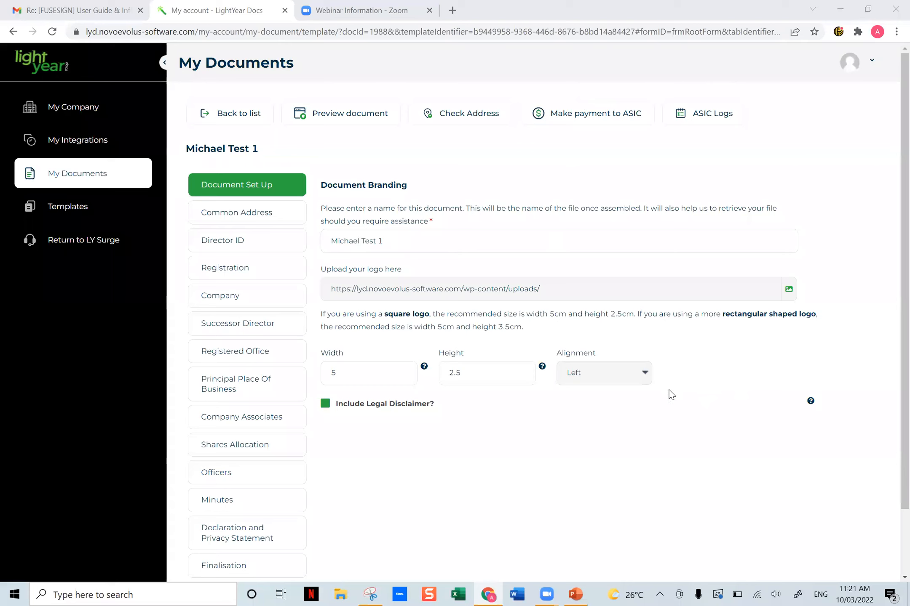
- Review the document name and logo fields in Document Set Up, include the legal disclaimer, and read its help text
{"action": "left_click", "coordinate": [395, 246]}
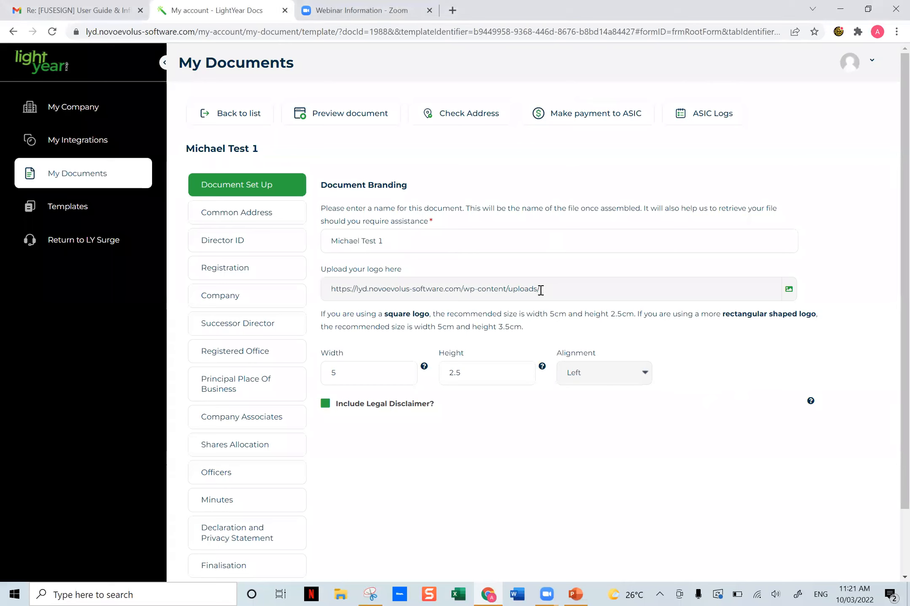
{"action": "left_click_drag", "start_coordinate": [540, 291], "coordinate": [326, 292]}
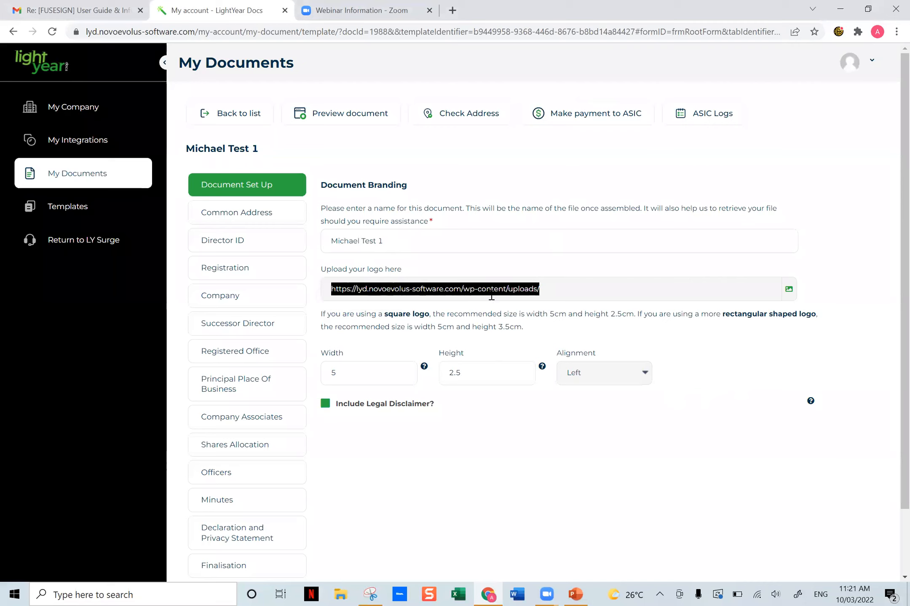
{"action": "left_click", "coordinate": [411, 292]}
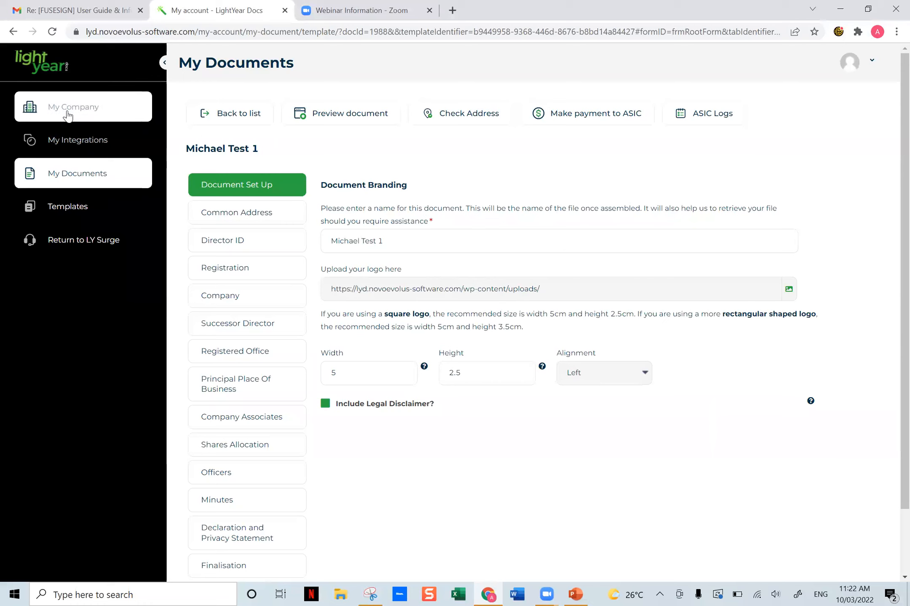
{"action": "left_click", "coordinate": [327, 405]}
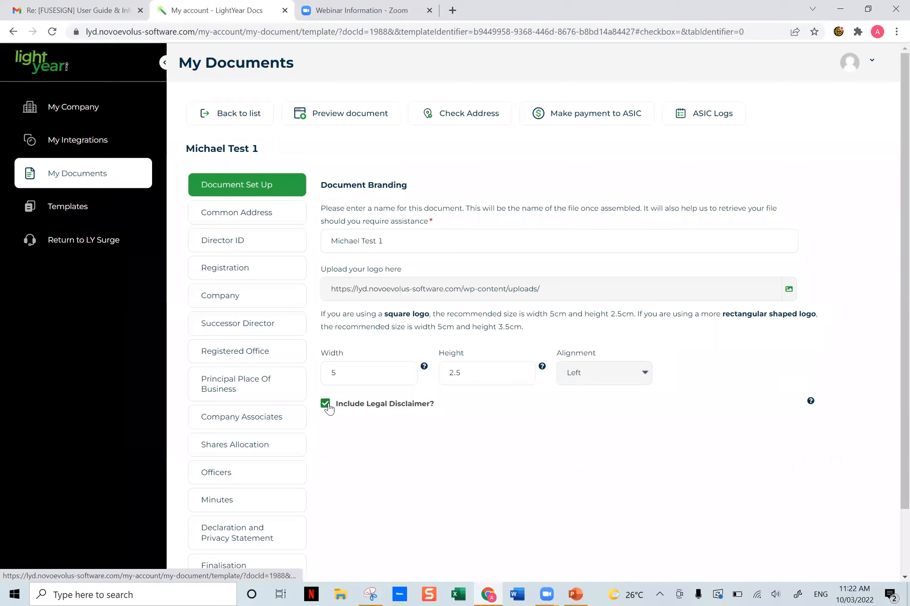
{"action": "mouse_move", "coordinate": [810, 404]}
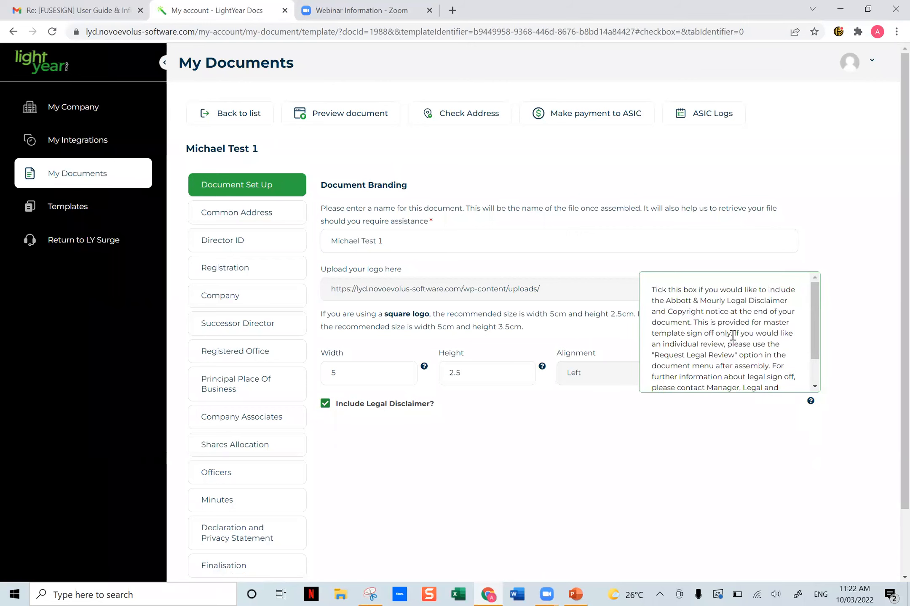
{"action": "scroll", "coordinate": [733, 336], "scroll_direction": "down", "scroll_amount": 1}
{"action": "scroll", "coordinate": [733, 339], "scroll_direction": "up", "scroll_amount": 1}
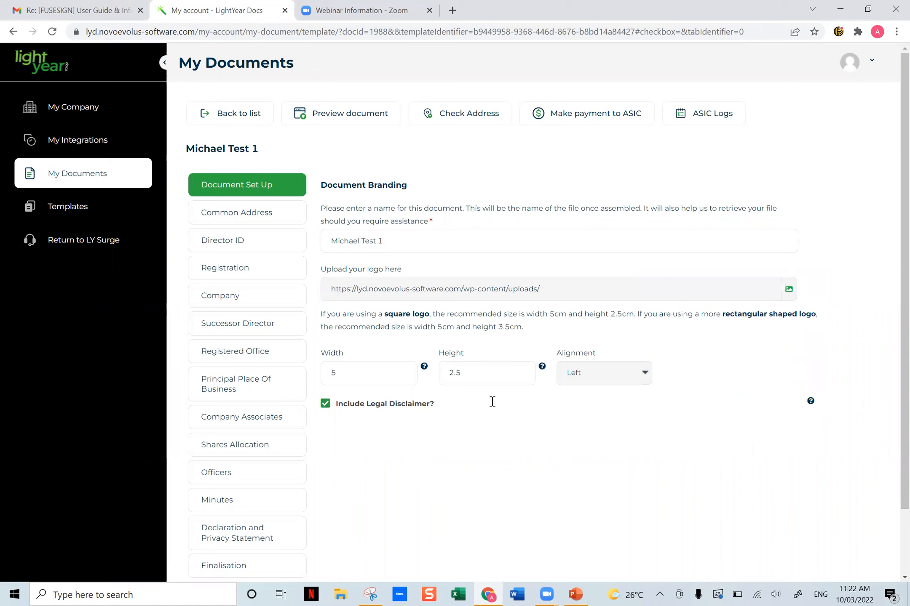
- View the Common Address section, confirm all three Director ID statements, and continue to Registration
{"action": "left_click", "coordinate": [273, 215]}
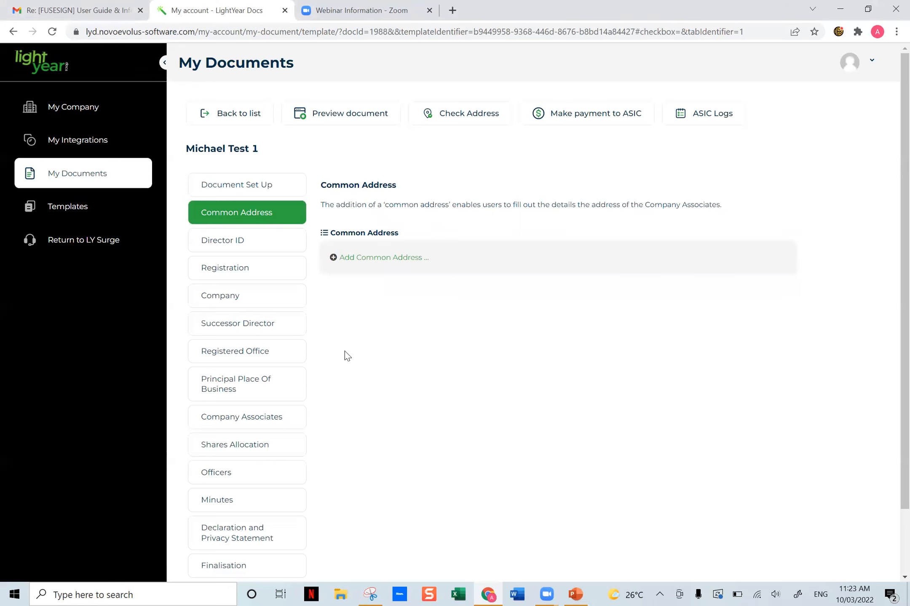
{"action": "left_click", "coordinate": [225, 244]}
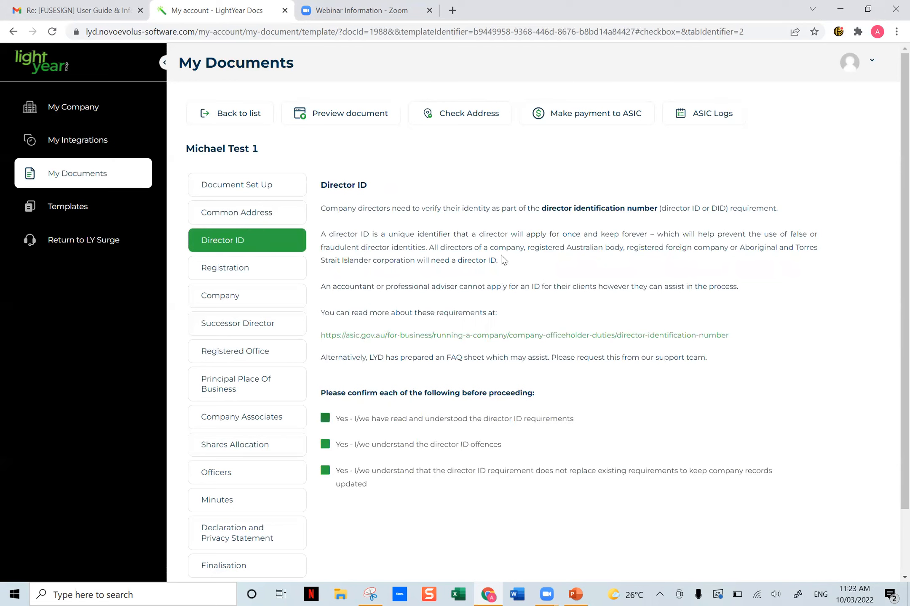
{"action": "left_click", "coordinate": [325, 419]}
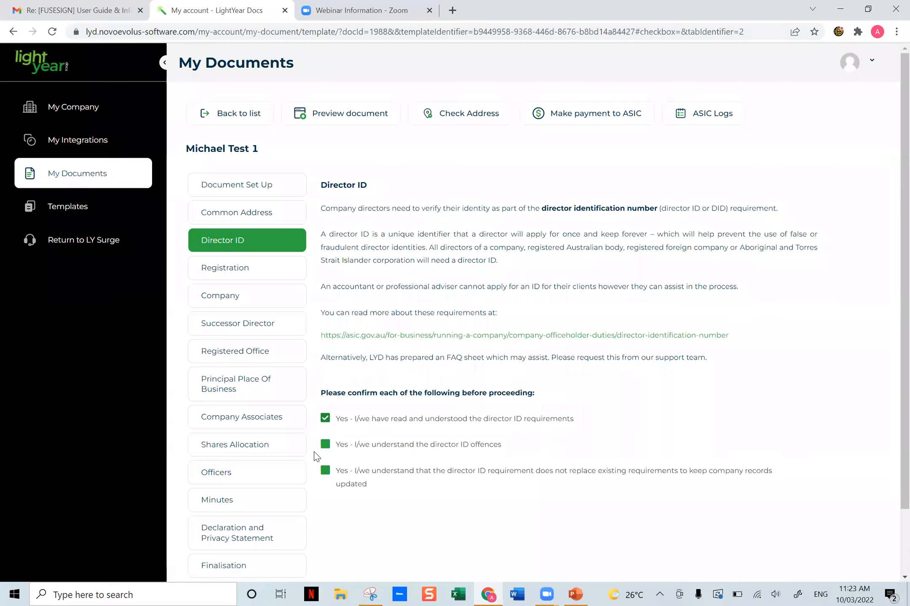
{"action": "left_click", "coordinate": [325, 444]}
{"action": "left_click", "coordinate": [324, 471]}
{"action": "scroll", "coordinate": [548, 457], "scroll_direction": "down", "scroll_amount": 1}
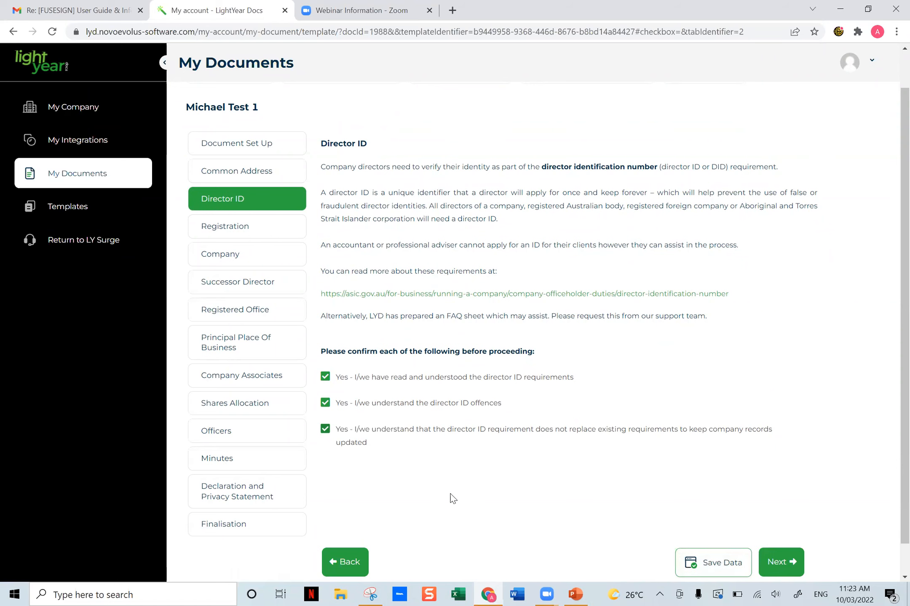
{"action": "left_click", "coordinate": [794, 567]}
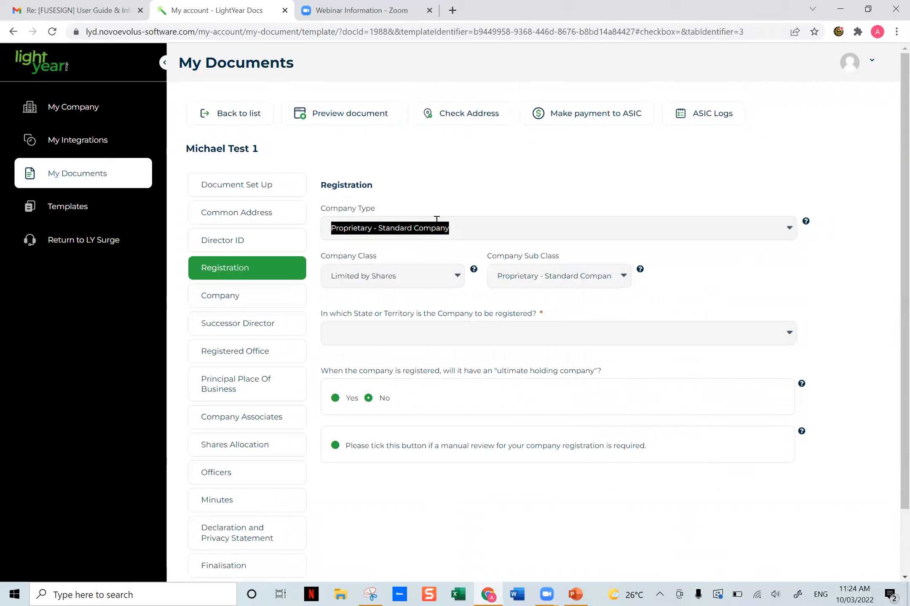
- Keep the company sub class as Proprietary - Standard Company and set Queensland as the state of registration
{"action": "mouse_move", "coordinate": [474, 270]}
{"action": "left_click", "coordinate": [572, 276]}
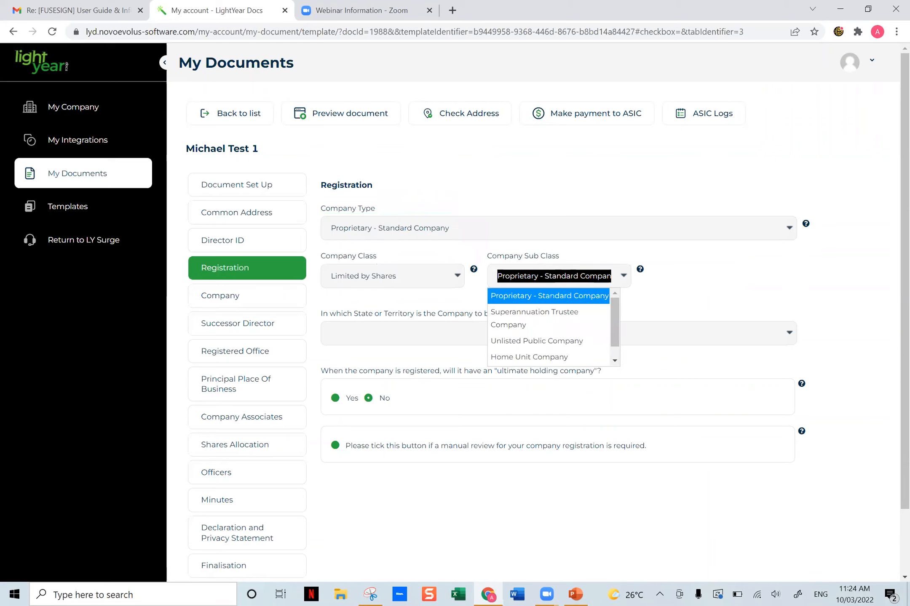
{"action": "left_click", "coordinate": [634, 288]}
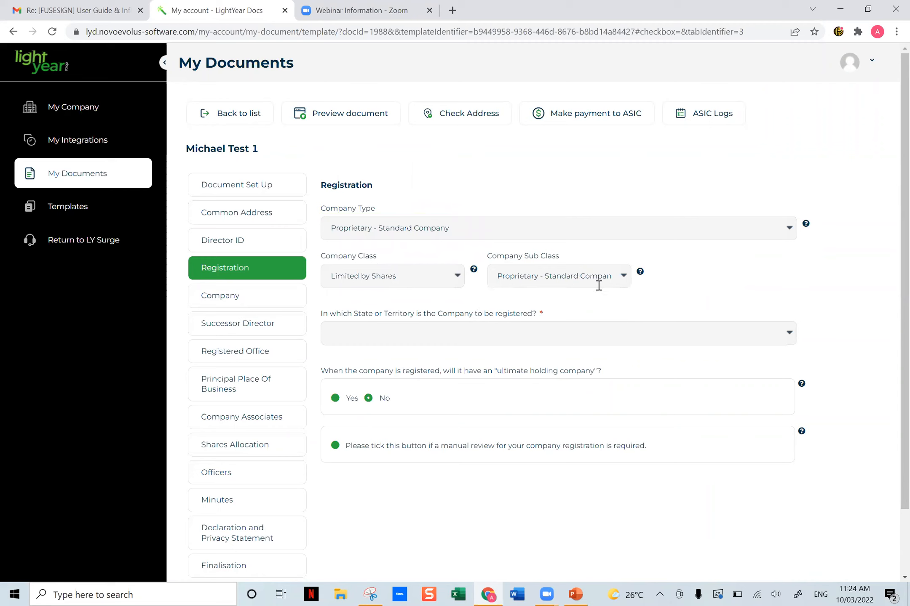
{"action": "left_click", "coordinate": [426, 332]}
{"action": "left_click", "coordinate": [378, 369]}
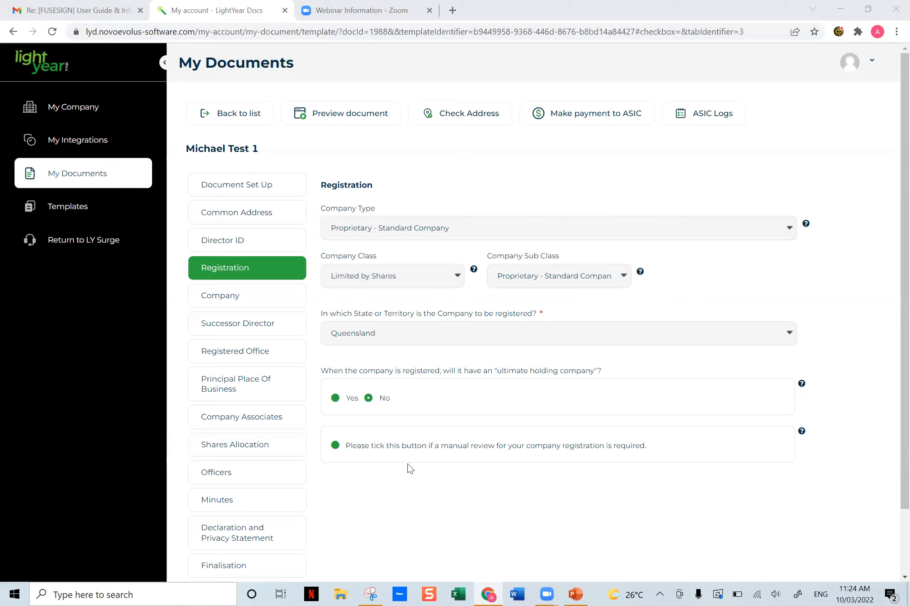
- Turn on the manual review option to view its supporting reason field, and turn it off again
{"action": "left_click", "coordinate": [436, 469]}
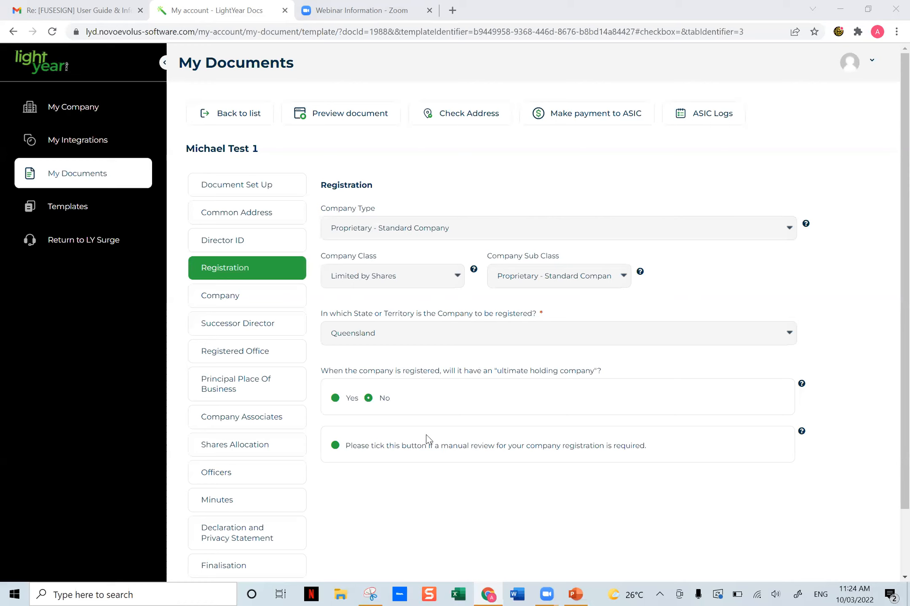
{"action": "left_click", "coordinate": [335, 447]}
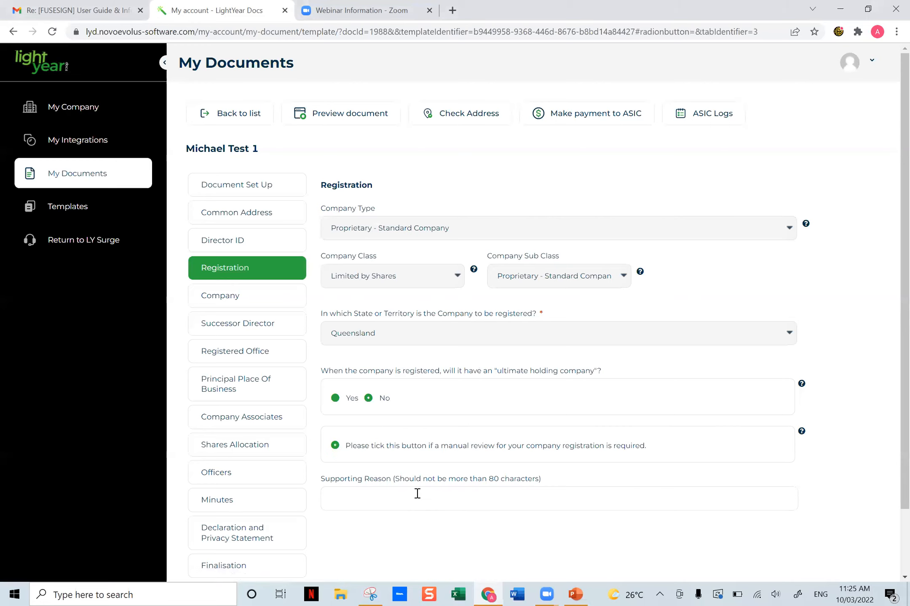
{"action": "left_click", "coordinate": [334, 446]}
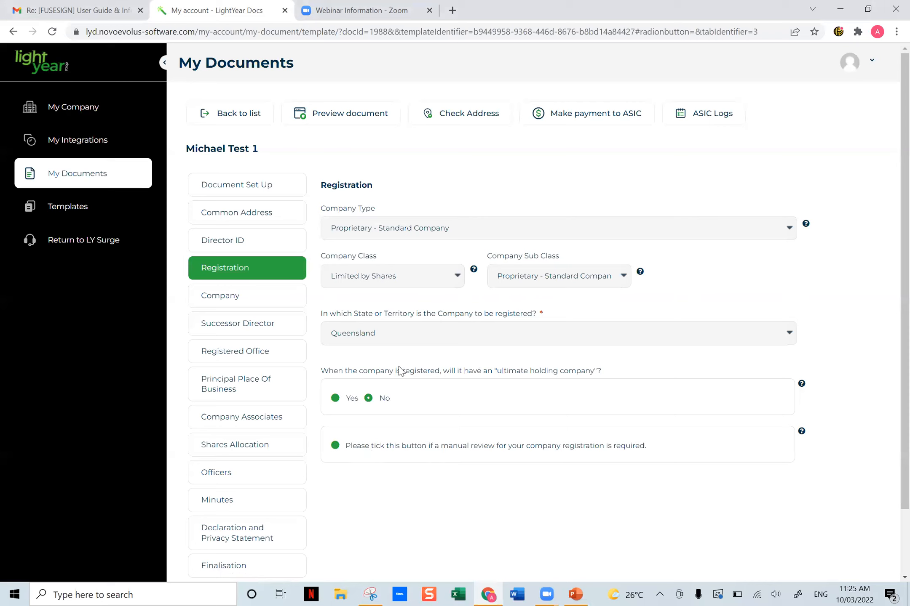
- Review the Company section's name options, proposed company name and legal element
{"action": "left_click", "coordinate": [244, 297]}
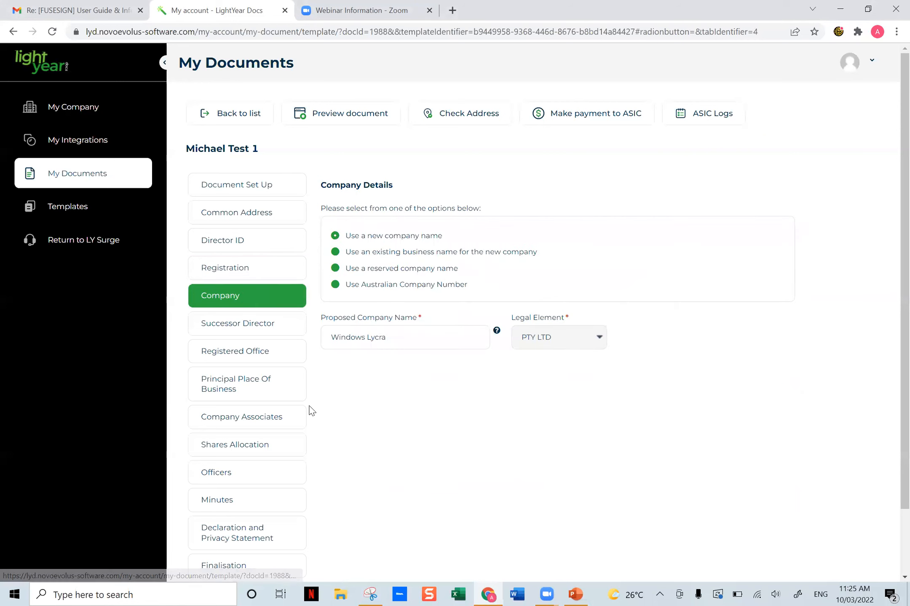
{"action": "left_click_drag", "start_coordinate": [403, 341], "coordinate": [306, 352]}
{"action": "left_click", "coordinate": [493, 401]}
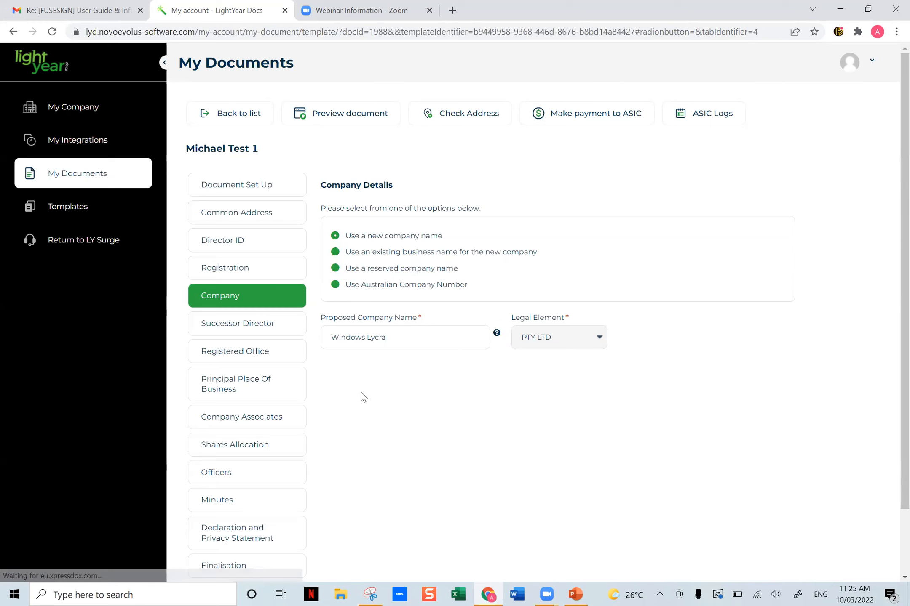
{"action": "scroll", "coordinate": [369, 391], "scroll_direction": "down", "scroll_amount": 1}
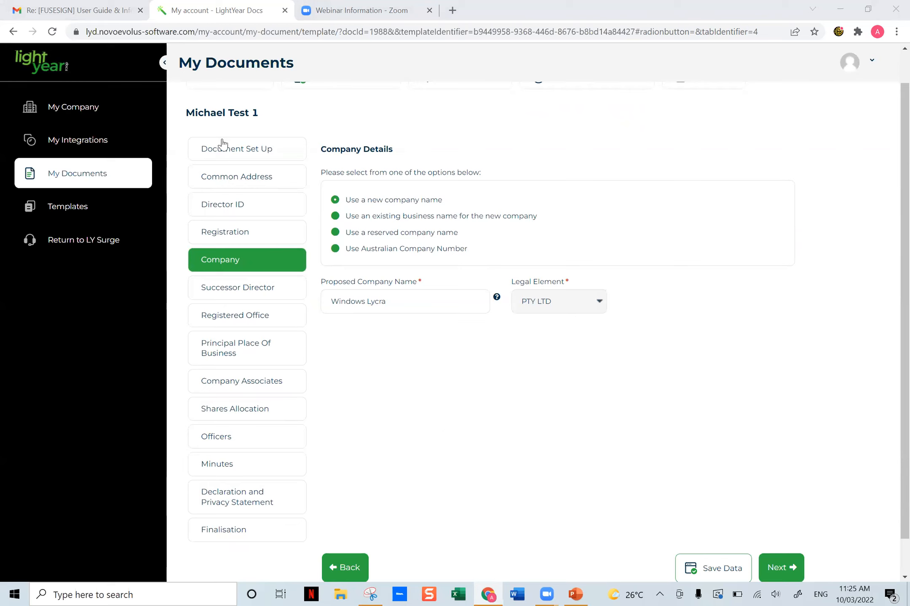
- Answer Yes to including the successor director resolution and review its company, address and current director fields
{"action": "left_click", "coordinate": [223, 291]}
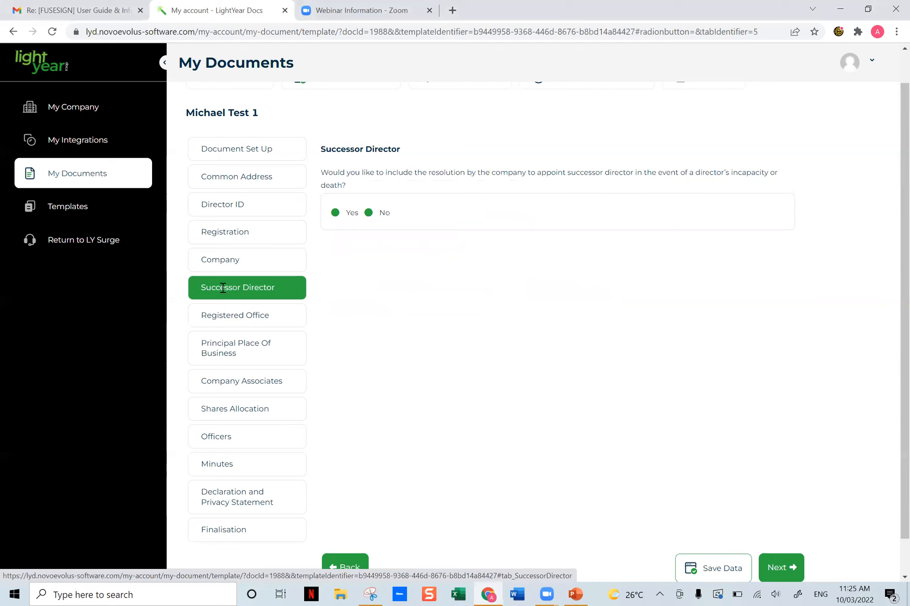
{"action": "left_click", "coordinate": [335, 213]}
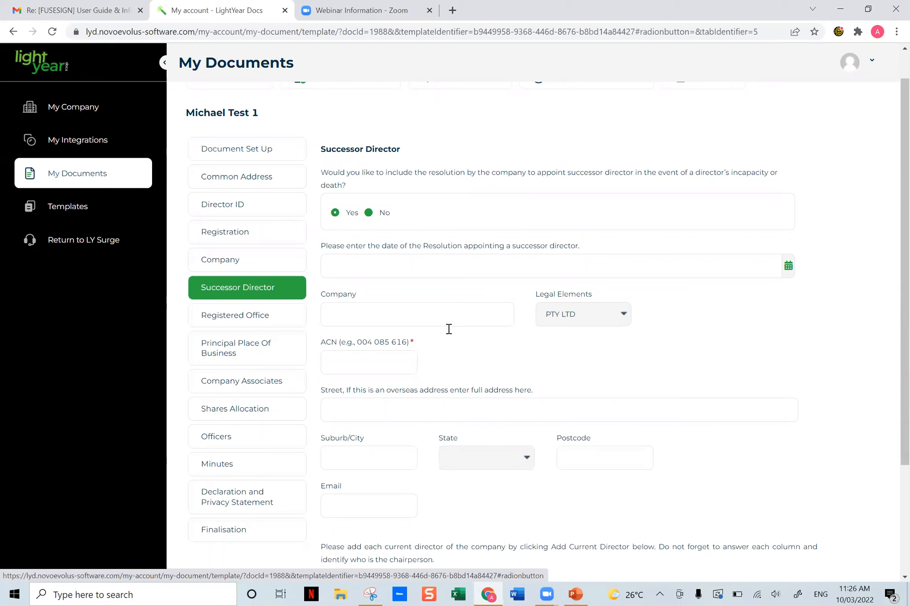
{"action": "scroll", "coordinate": [458, 400], "scroll_direction": "down", "scroll_amount": 2}
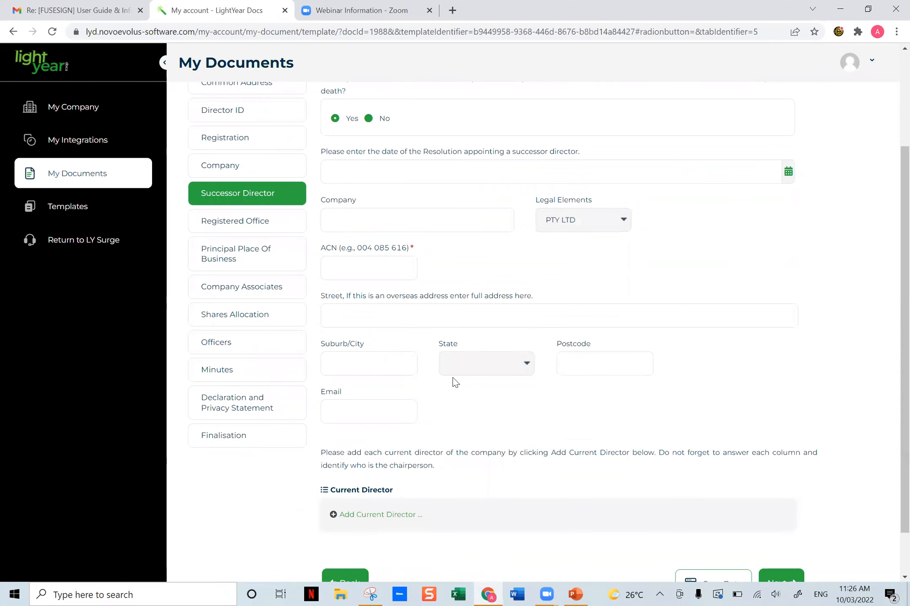
{"action": "scroll", "coordinate": [455, 382], "scroll_direction": "up", "scroll_amount": 2}
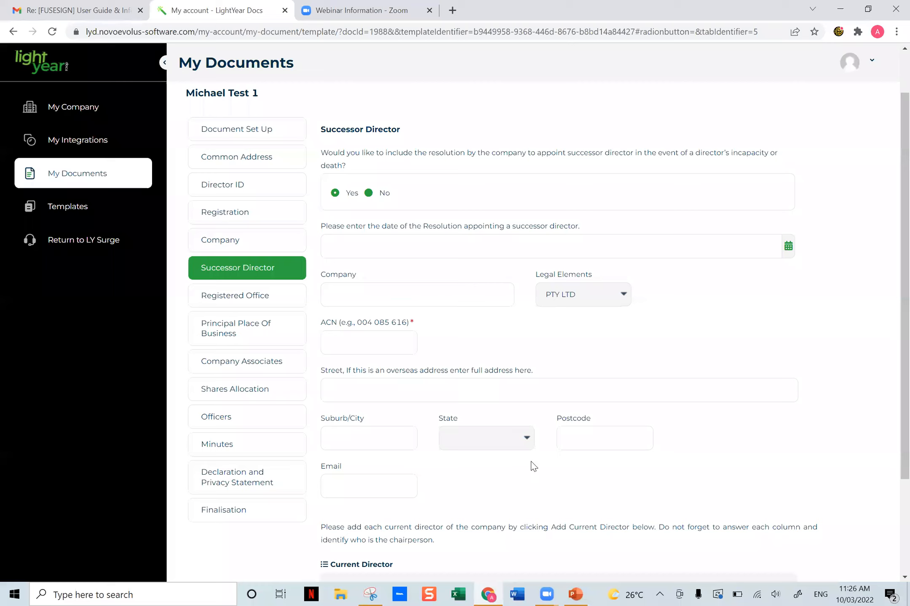
{"action": "left_click", "coordinate": [368, 194]}
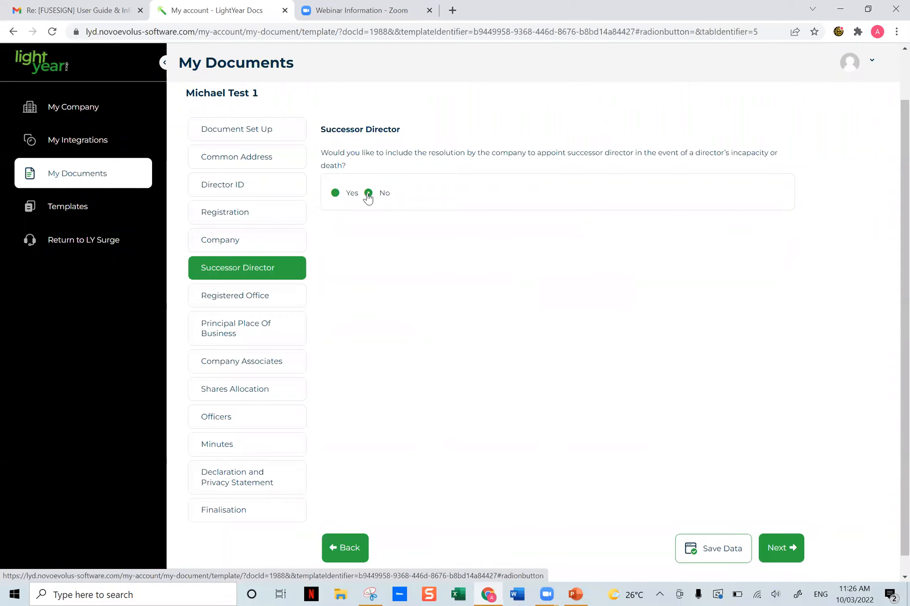
{"action": "left_click", "coordinate": [335, 193]}
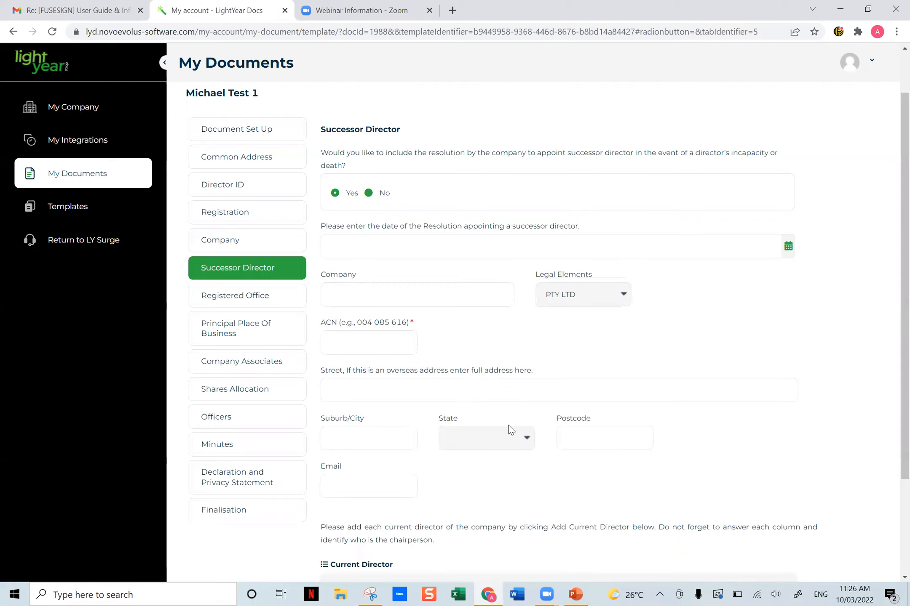
{"action": "scroll", "coordinate": [509, 431], "scroll_direction": "down", "scroll_amount": 1}
{"action": "scroll", "coordinate": [509, 431], "scroll_direction": "down", "scroll_amount": 1}
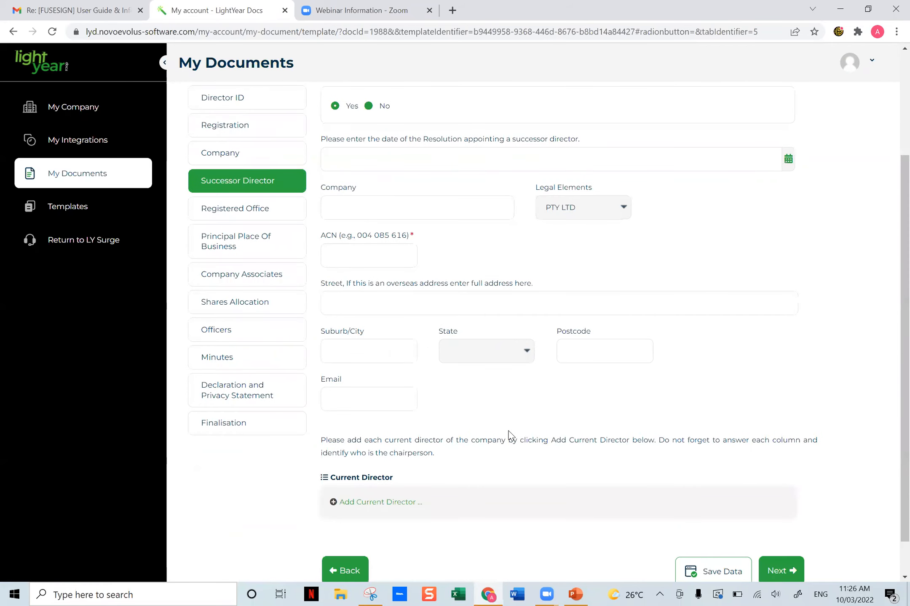
- Answer No to including the successor director resolution and open the Registered Office section
{"action": "scroll", "coordinate": [509, 434], "scroll_direction": "up", "scroll_amount": 3}
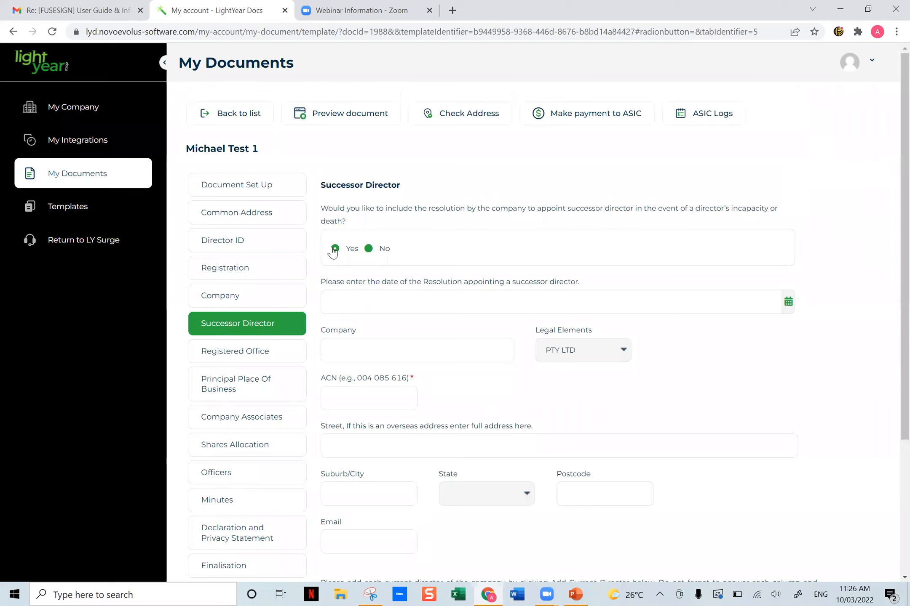
{"action": "left_click", "coordinate": [368, 249]}
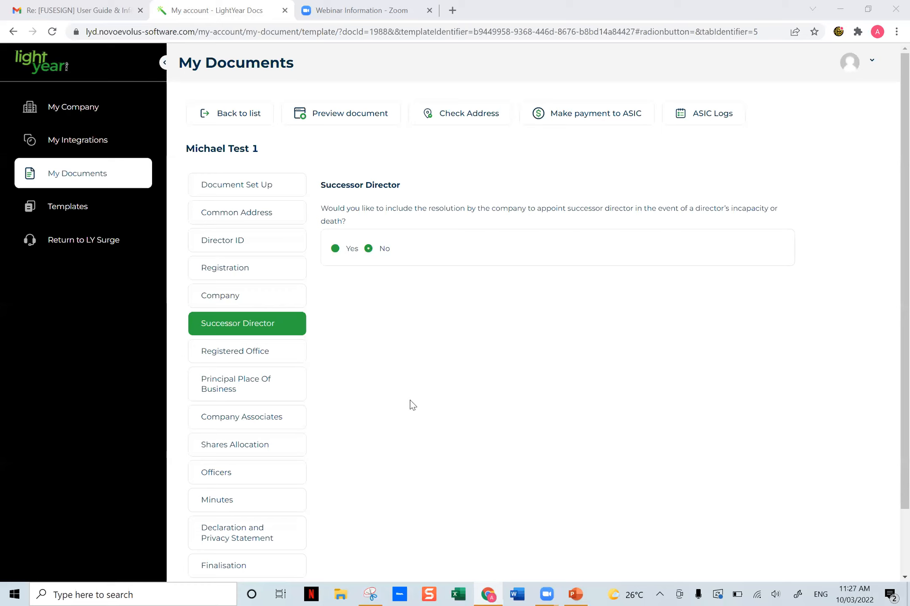
{"action": "left_click", "coordinate": [235, 358]}
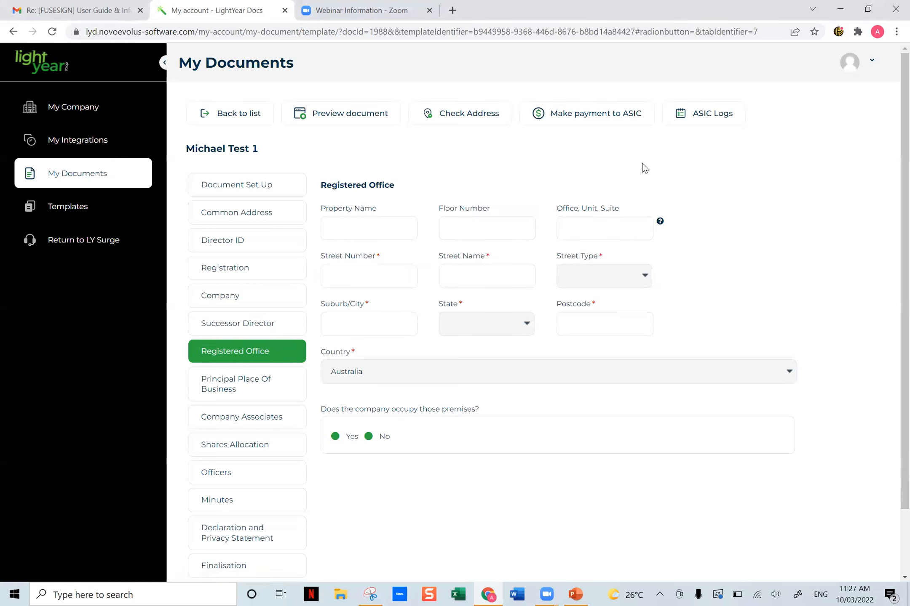
- Enter the registered office's street number and street name, and choose its street type
{"action": "left_click", "coordinate": [390, 272]}
{"action": "key", "text": "Tab"}
{"action": "key", "text": "Tab"}
{"action": "key", "text": "space"}
{"action": "key", "text": "t"}
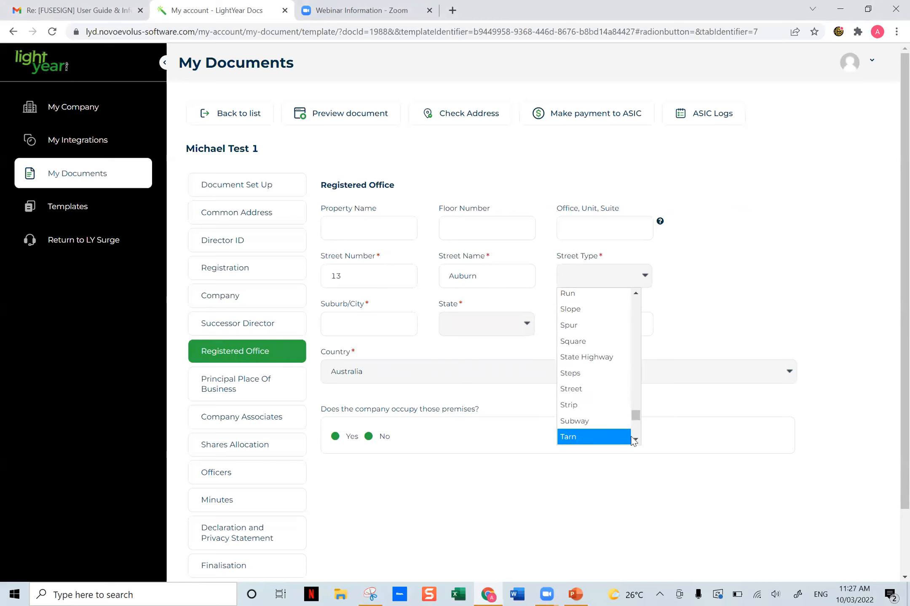
{"action": "scroll", "coordinate": [579, 435], "scroll_direction": "down", "scroll_amount": 1}
{"action": "left_click", "coordinate": [587, 406]}
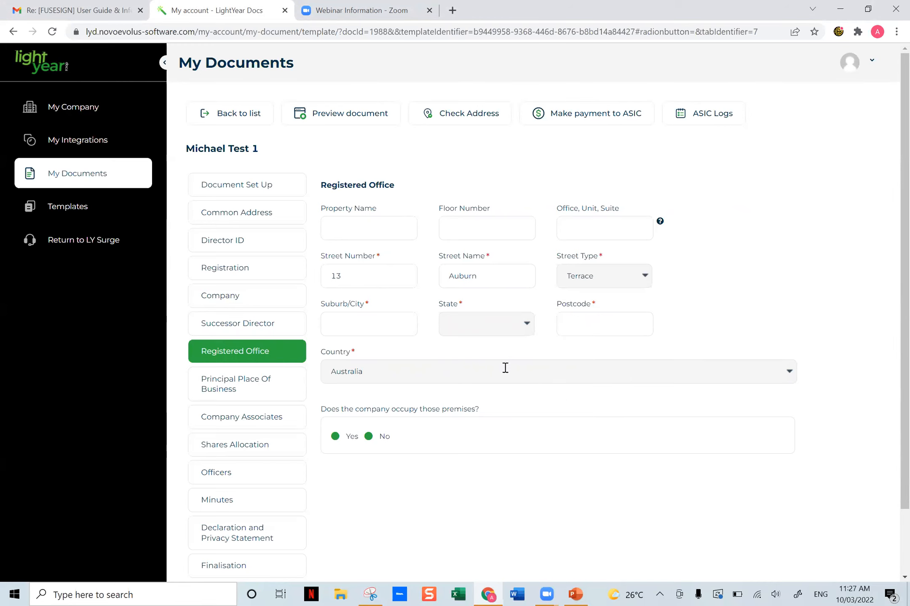
- Fill in the registered office's suburb and postcode from a saved address suggestion, and set Queensland as the state
{"action": "left_click", "coordinate": [350, 325]}
{"action": "left_click", "coordinate": [370, 168]}
{"action": "left_click", "coordinate": [403, 323]}
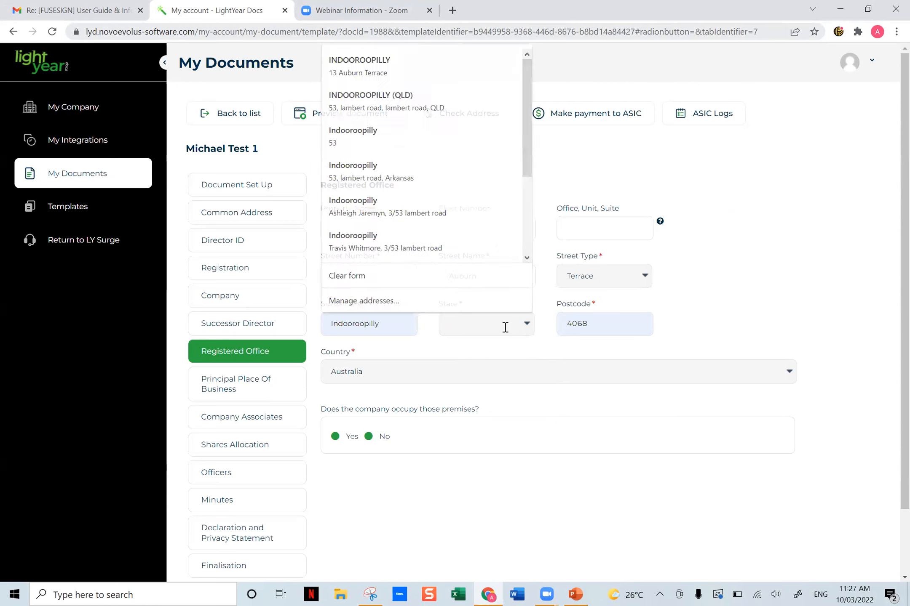
{"action": "left_click", "coordinate": [505, 327]}
{"action": "left_click", "coordinate": [493, 360]}
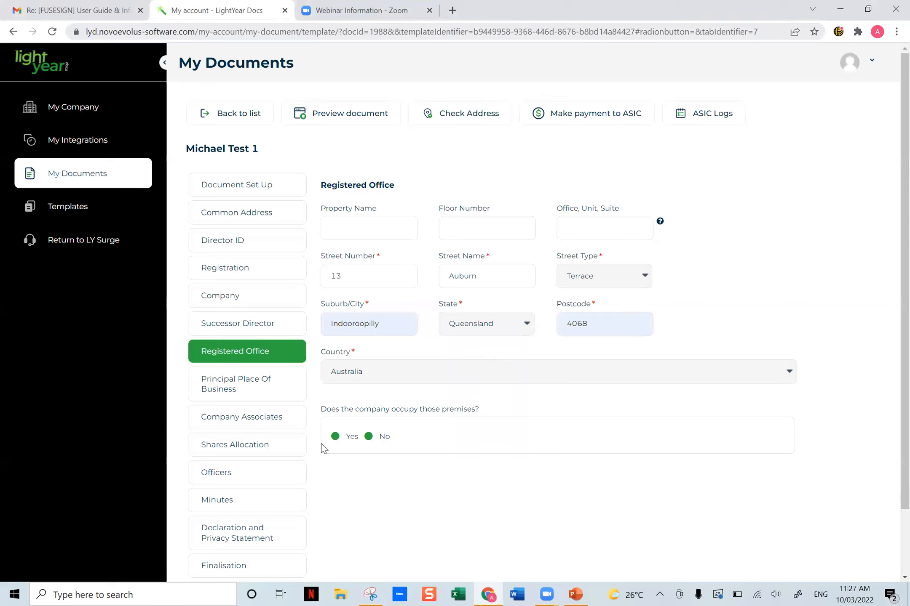
- State that the company does not occupy the premises, name Accountis as occupier, and agree to the occupier's consent
{"action": "left_click", "coordinate": [335, 437]}
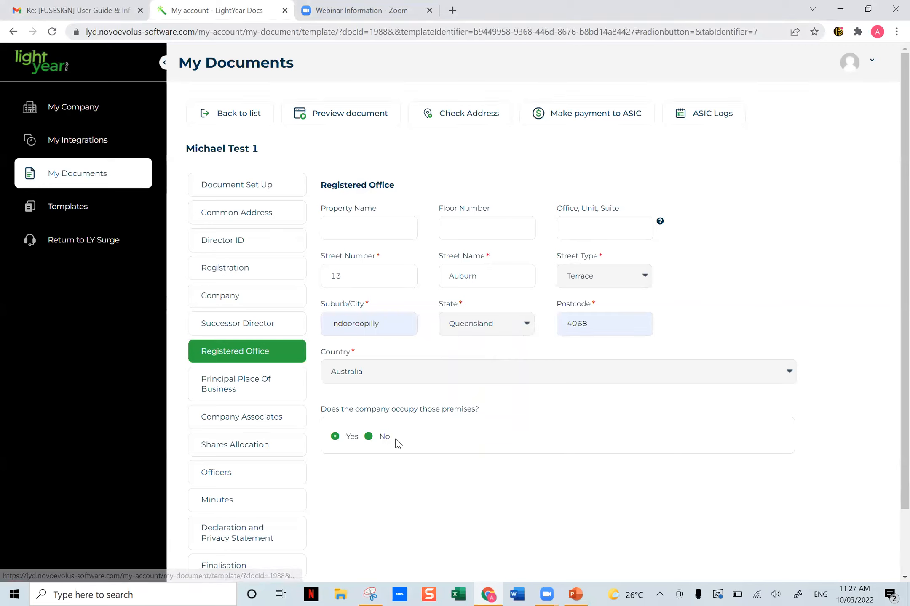
{"action": "left_click", "coordinate": [369, 437]}
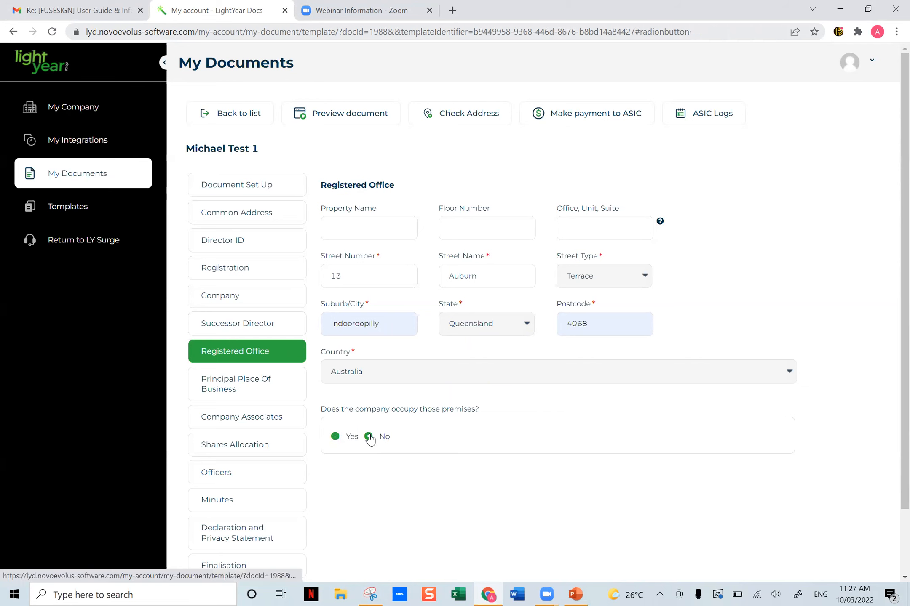
{"action": "scroll", "coordinate": [420, 430], "scroll_direction": "down", "scroll_amount": 3}
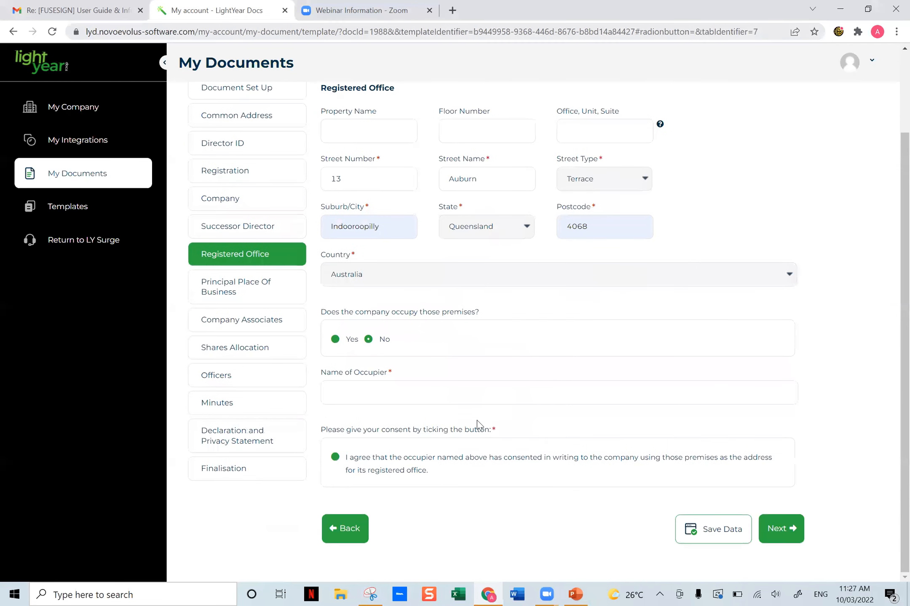
{"action": "left_click", "coordinate": [383, 395]}
{"action": "type", "text": "Accountis"}
{"action": "left_click", "coordinate": [334, 457]}
{"action": "left_click", "coordinate": [790, 534]}
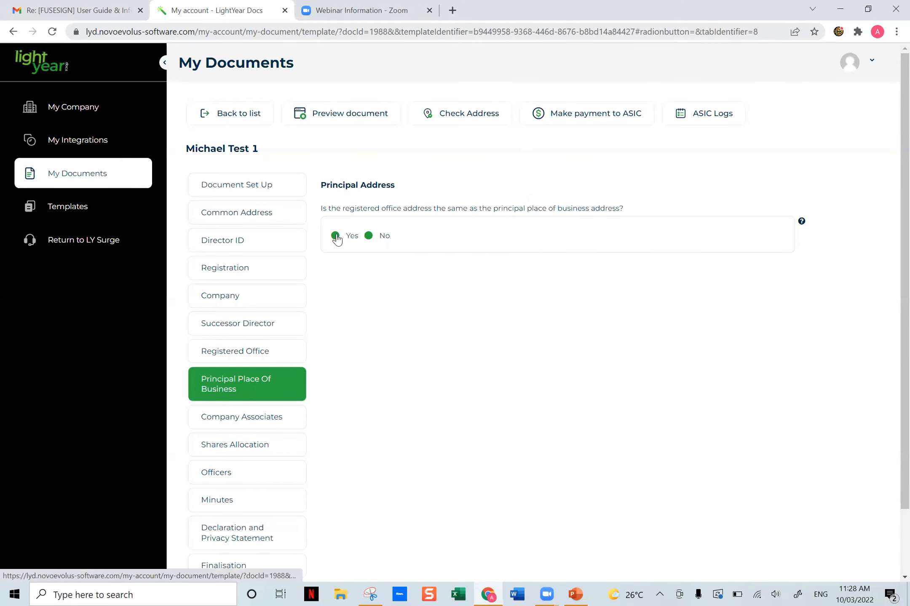
- Answer Yes to the registered office matching the principal place of business, and open the Company Associates section
{"action": "left_click", "coordinate": [368, 236]}
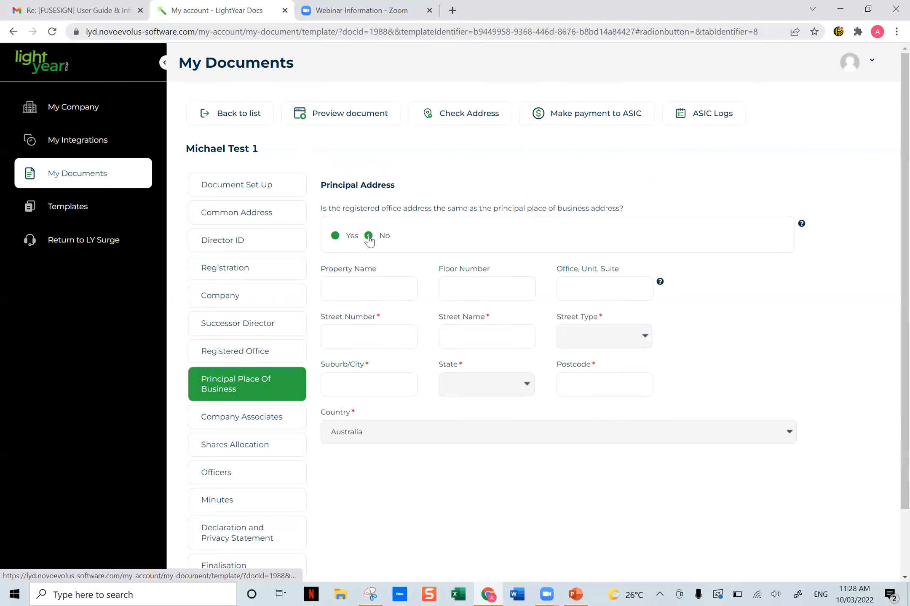
{"action": "left_click", "coordinate": [337, 237]}
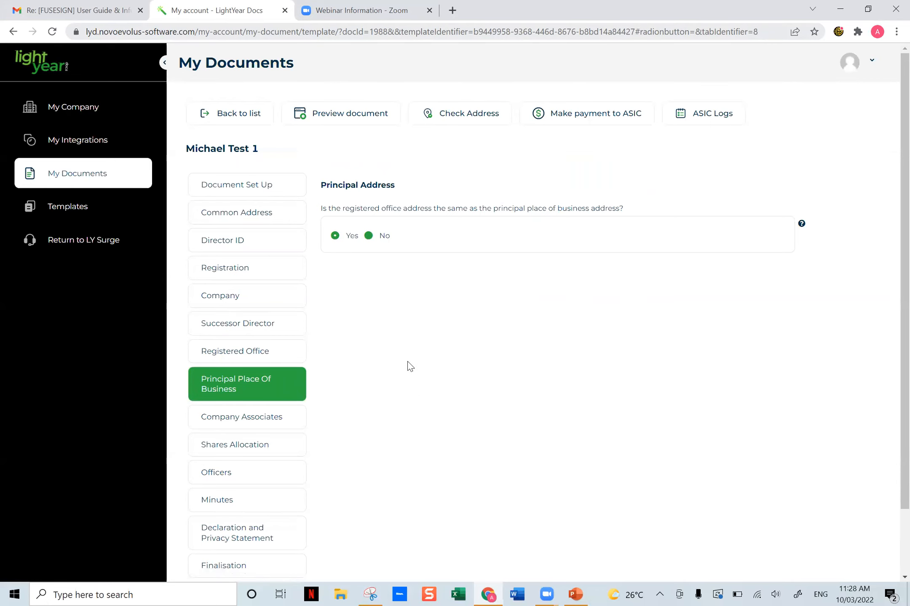
{"action": "scroll", "coordinate": [440, 410], "scroll_direction": "down", "scroll_amount": 3}
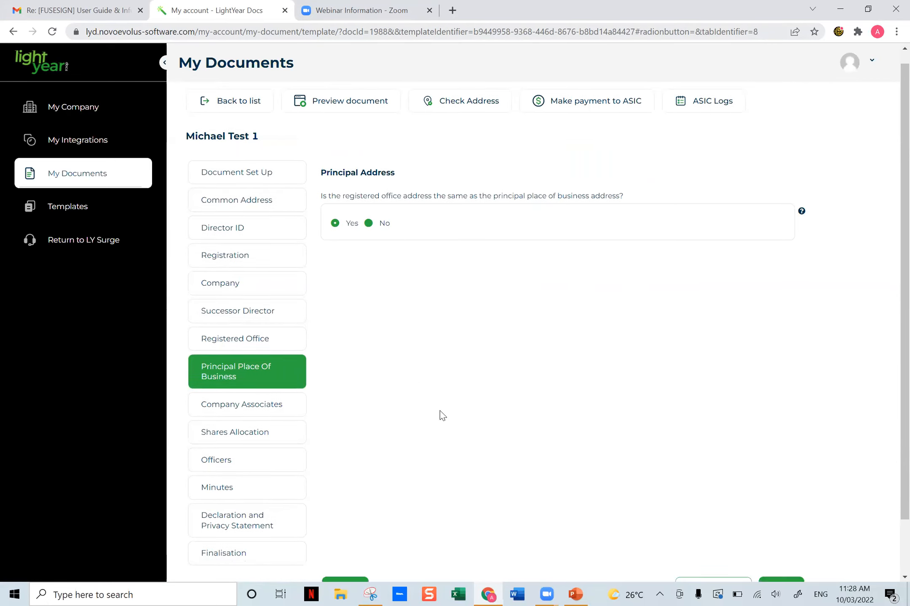
{"action": "left_click", "coordinate": [287, 345]}
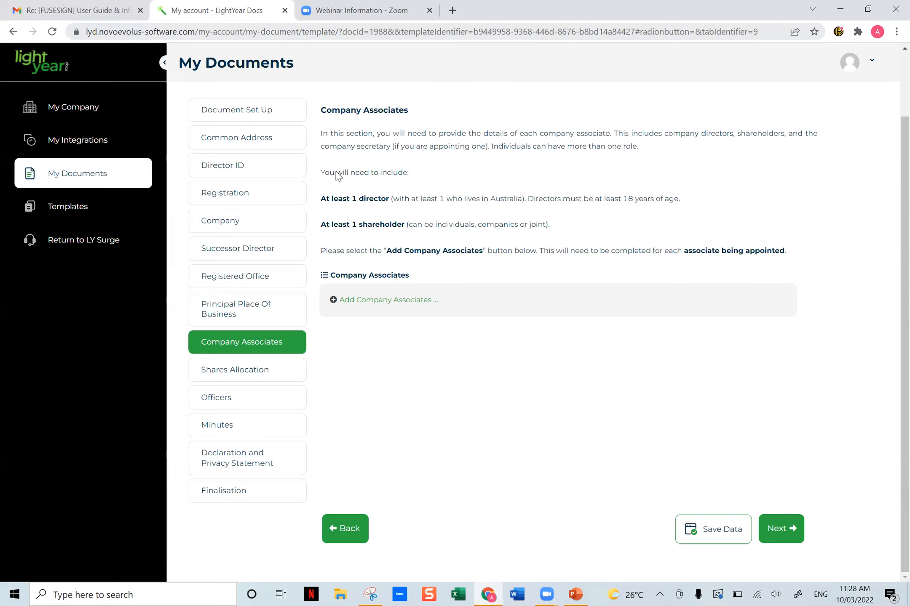
- Add an individual company associate holding the Director, Secretary and Shareholder positions
{"action": "left_click_drag", "start_coordinate": [561, 229], "coordinate": [354, 179]}
{"action": "left_click", "coordinate": [421, 217]}
{"action": "left_click", "coordinate": [393, 301]}
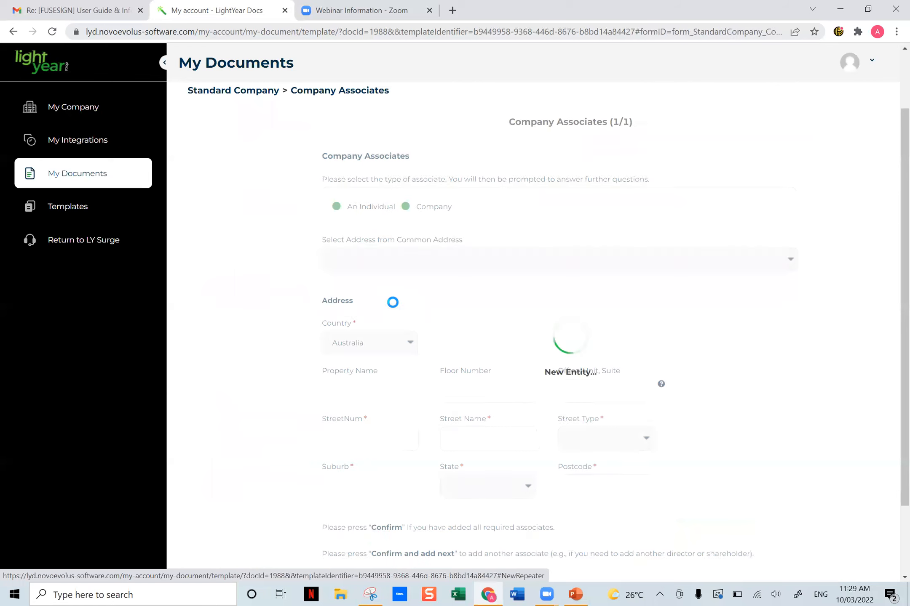
{"action": "left_click", "coordinate": [337, 207]}
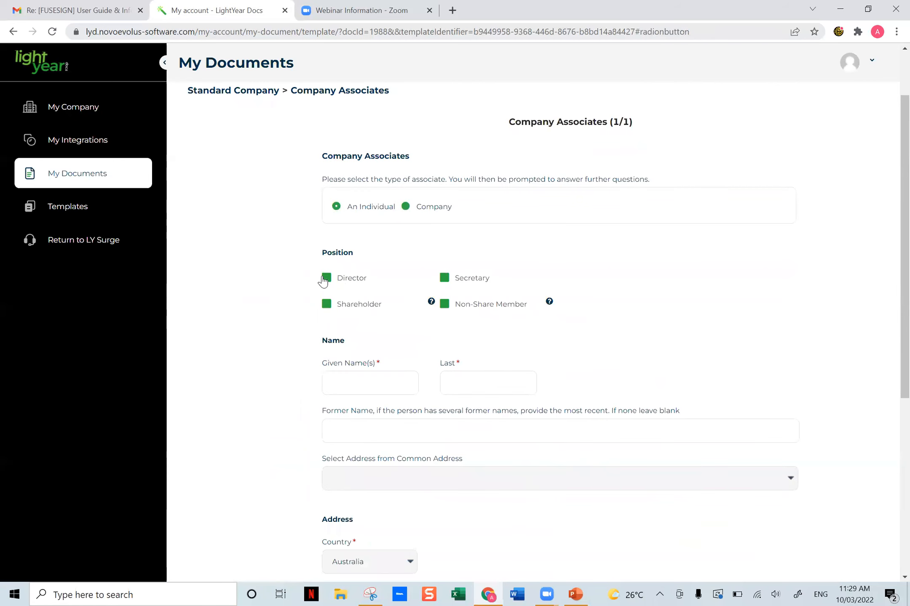
{"action": "left_click", "coordinate": [325, 280]}
{"action": "left_click", "coordinate": [448, 281]}
{"action": "left_click", "coordinate": [328, 307]}
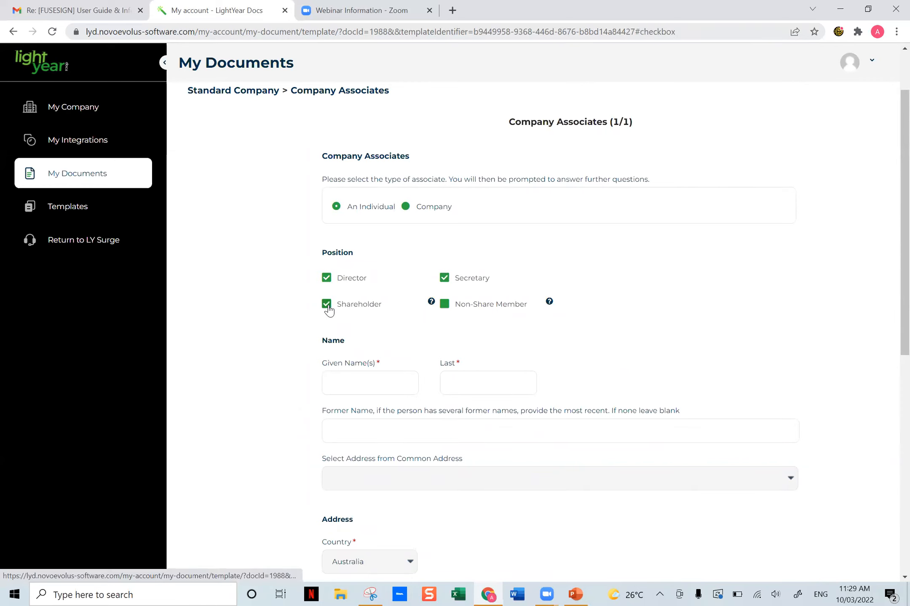
{"action": "mouse_move", "coordinate": [548, 304]}
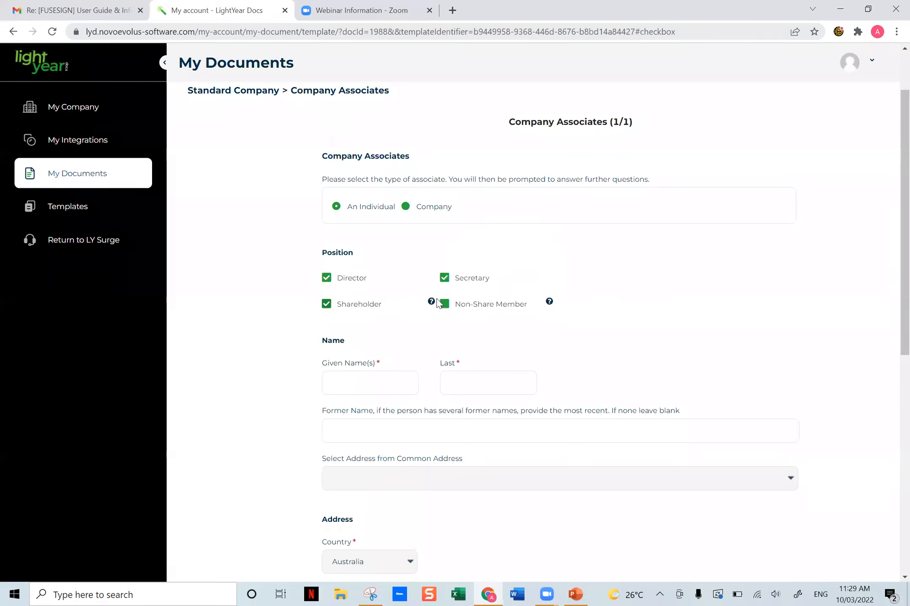
{"action": "mouse_move", "coordinate": [435, 305]}
- Enter the associate's given names and last name, leaving the former name blank
{"action": "scroll", "coordinate": [474, 313], "scroll_direction": "down", "scroll_amount": 2}
{"action": "left_click", "coordinate": [339, 262]}
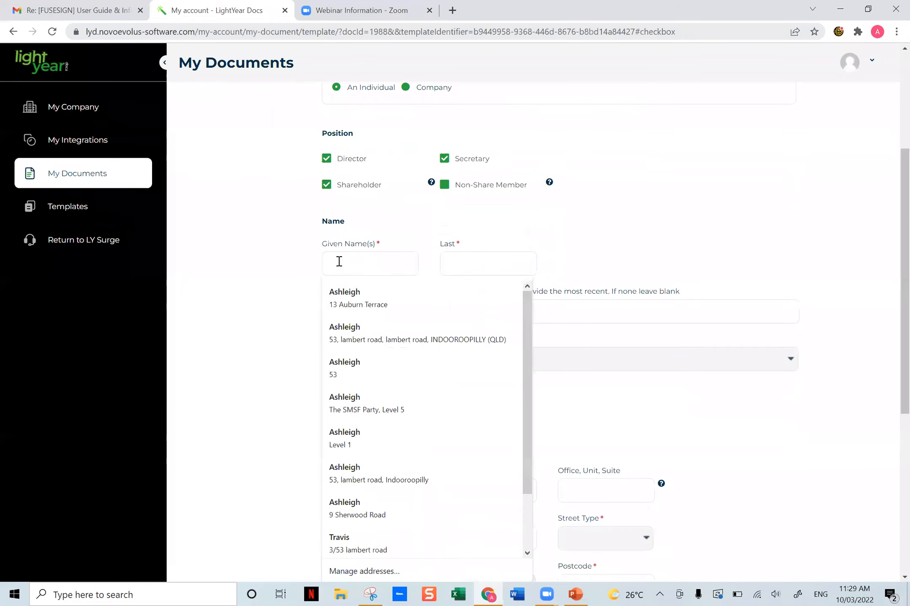
{"action": "left_click", "coordinate": [356, 290]}
{"action": "left_click", "coordinate": [482, 257]}
{"action": "left_click", "coordinate": [464, 306]}
{"action": "left_click", "coordinate": [664, 268]}
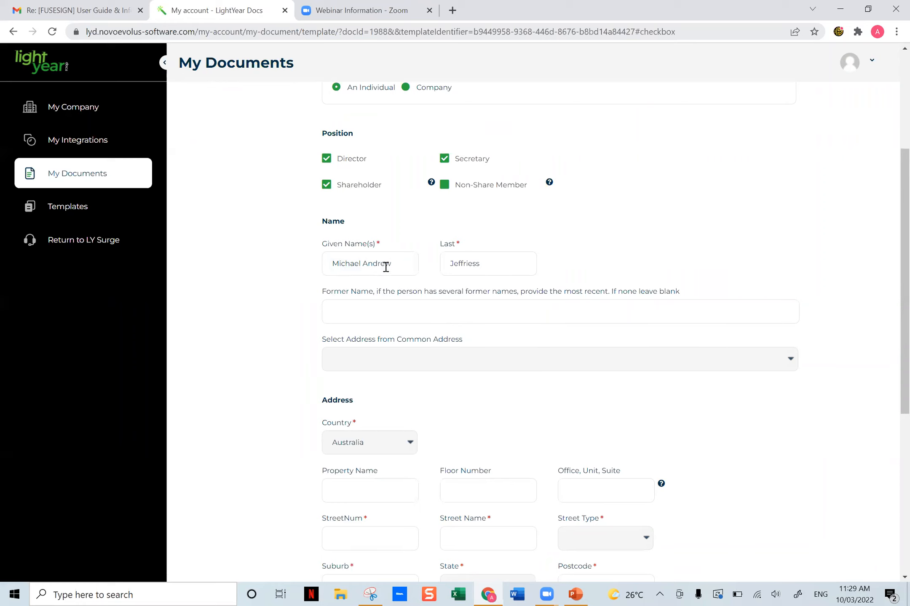
{"action": "left_click_drag", "start_coordinate": [363, 249], "coordinate": [333, 250]}
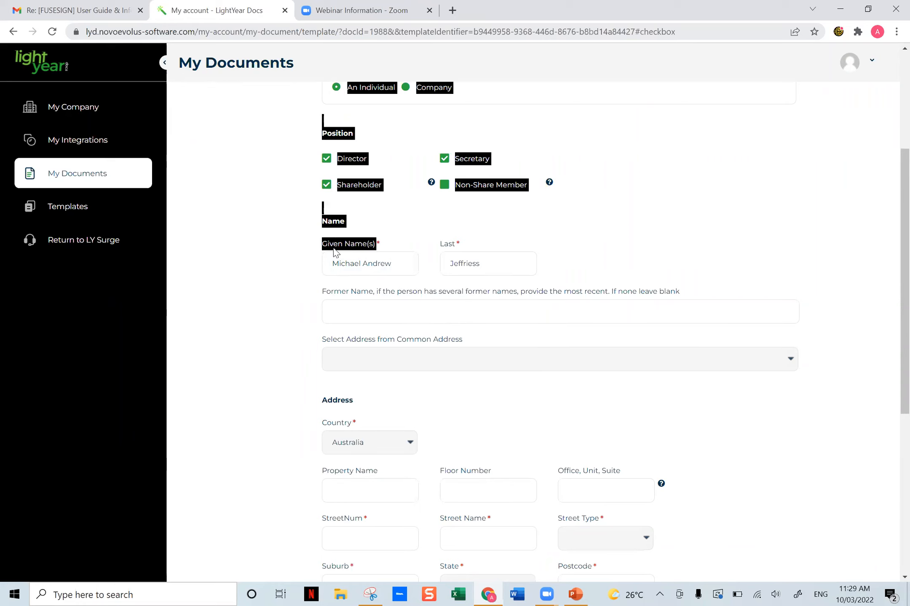
{"action": "left_click", "coordinate": [453, 251]}
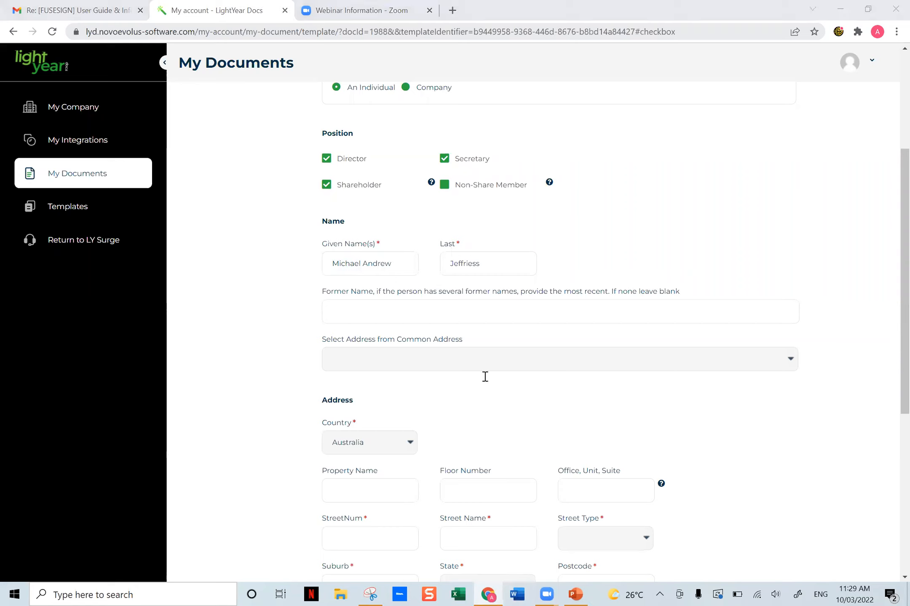
- Enter the street number and street name of the associate's address manually, and choose its street type
{"action": "left_click", "coordinate": [435, 363]}
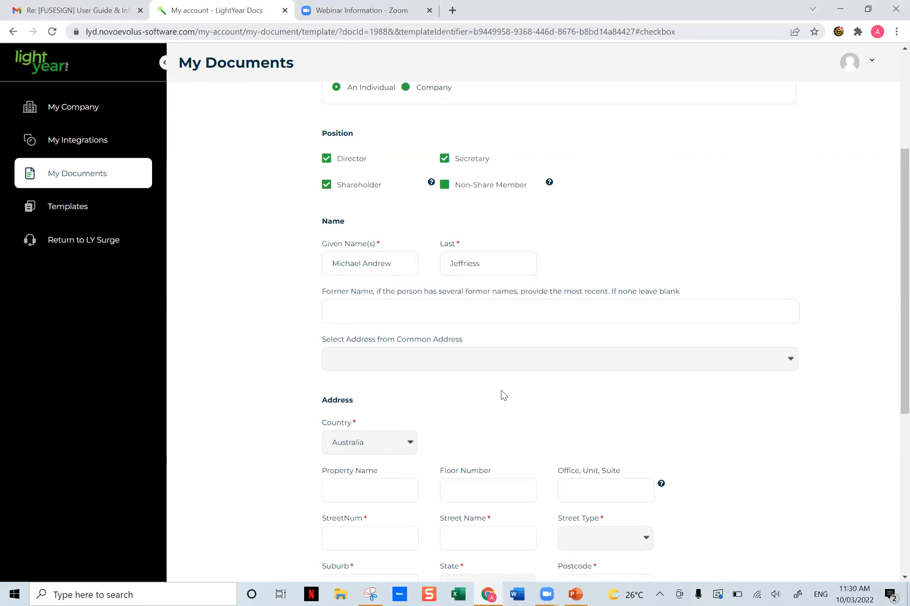
{"action": "scroll", "coordinate": [504, 396], "scroll_direction": "down", "scroll_amount": 2}
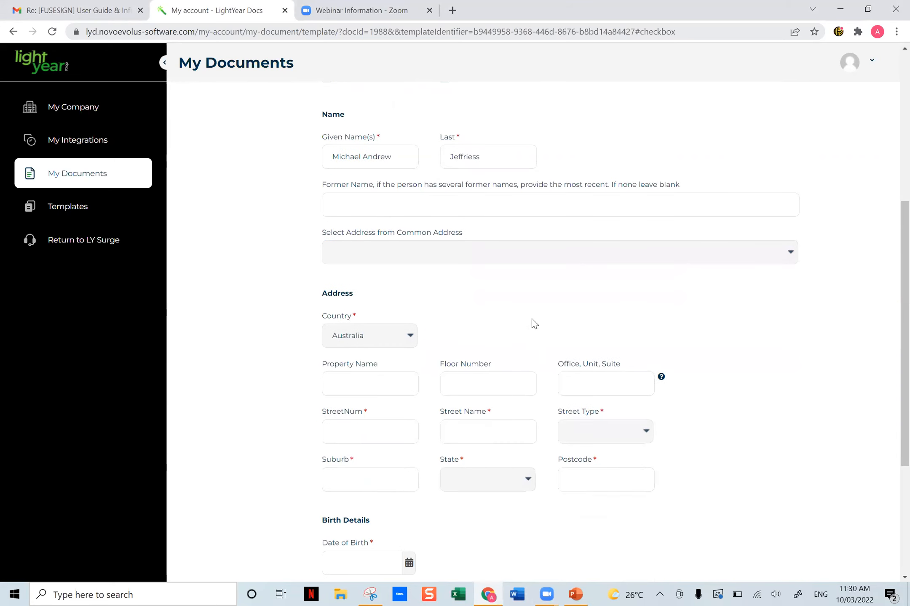
{"action": "left_click", "coordinate": [363, 431]}
{"action": "left_click", "coordinate": [456, 423]}
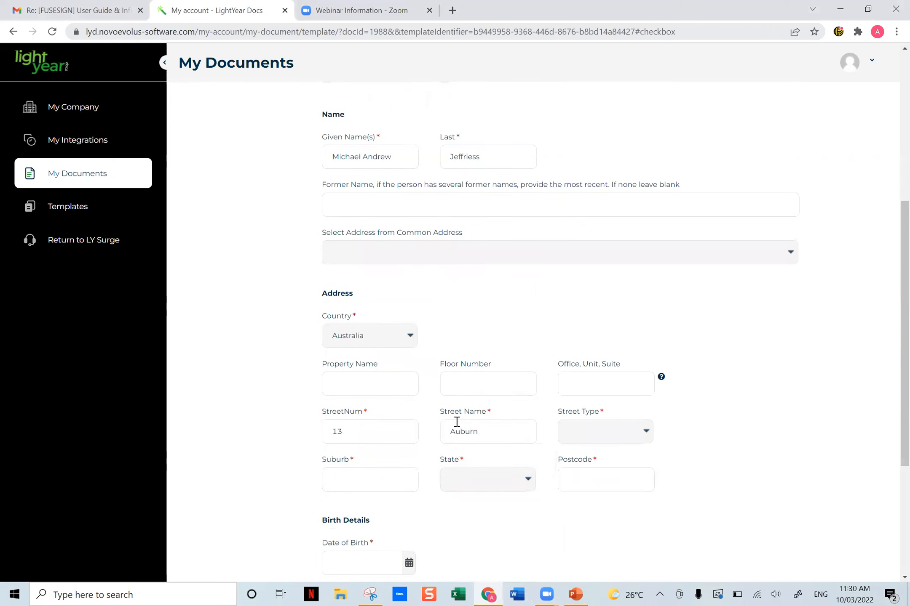
{"action": "key", "text": "Tab"}
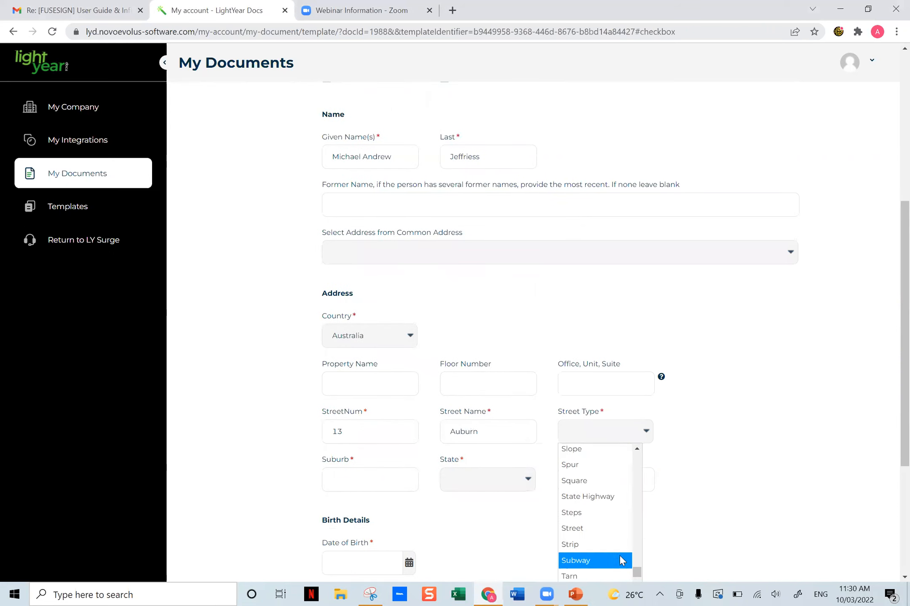
{"action": "scroll", "coordinate": [695, 532], "scroll_direction": "down", "scroll_amount": 2}
{"action": "left_click", "coordinate": [637, 505]}
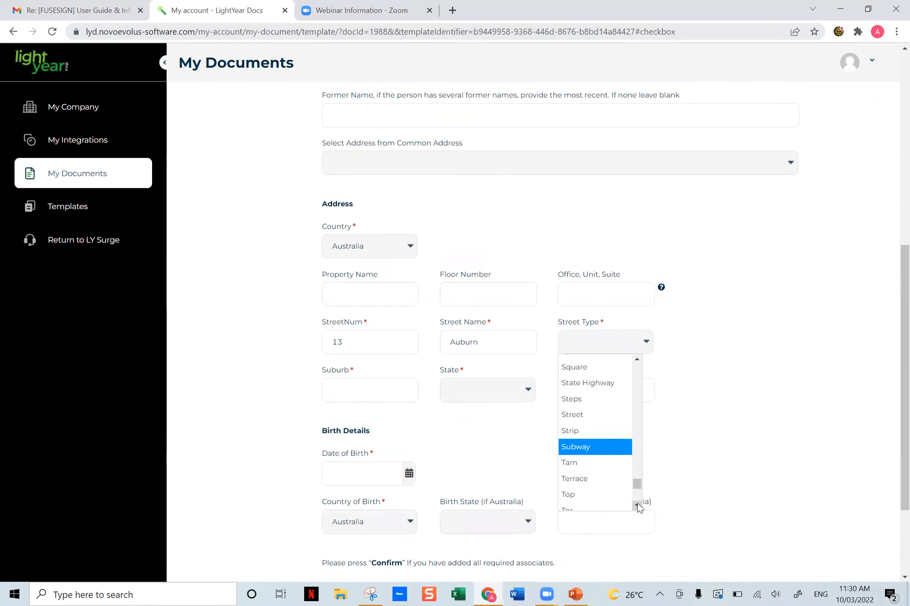
{"action": "left_click", "coordinate": [598, 479]}
- Complete the associate's address with the suburb, Queensland as the state, and the postcode
{"action": "left_click", "coordinate": [376, 393]}
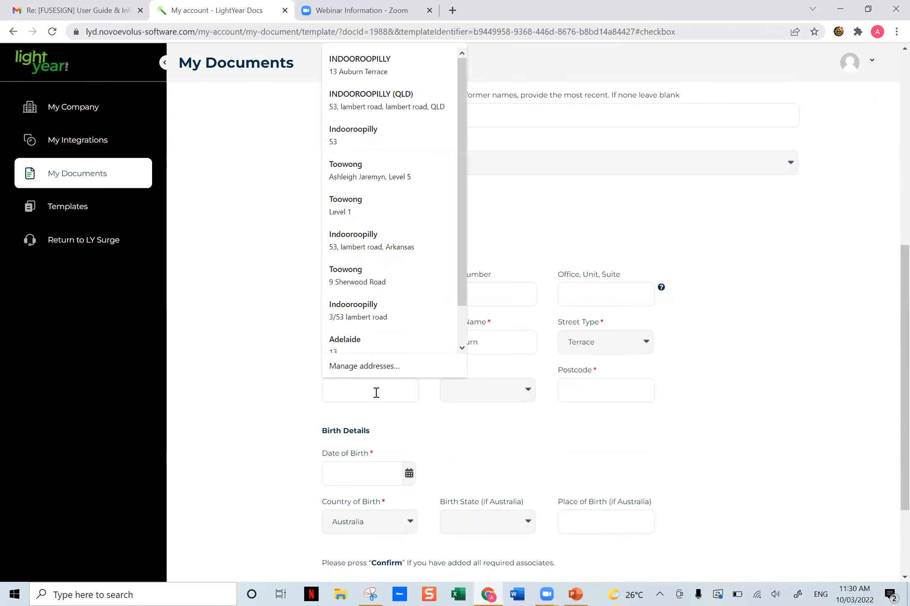
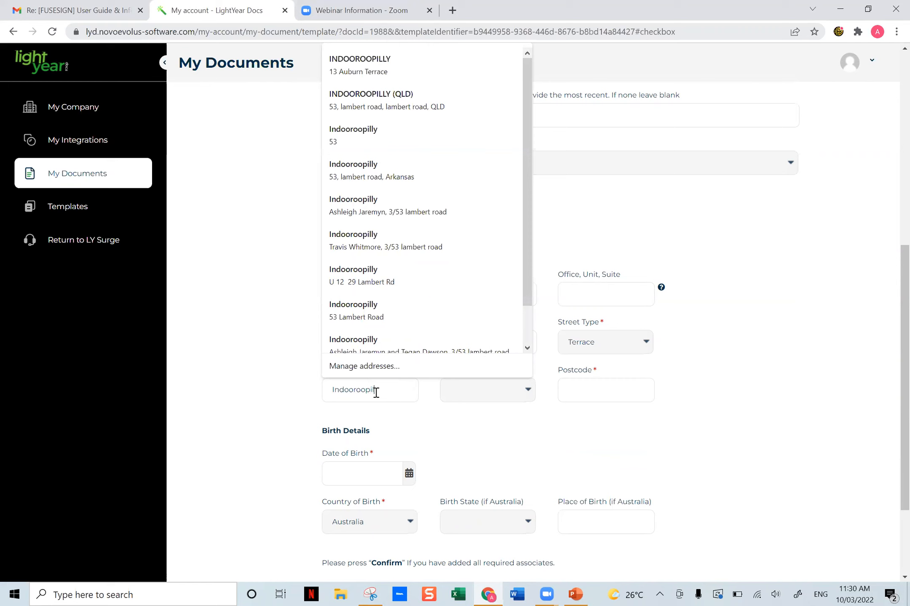
{"action": "left_click", "coordinate": [488, 398]}
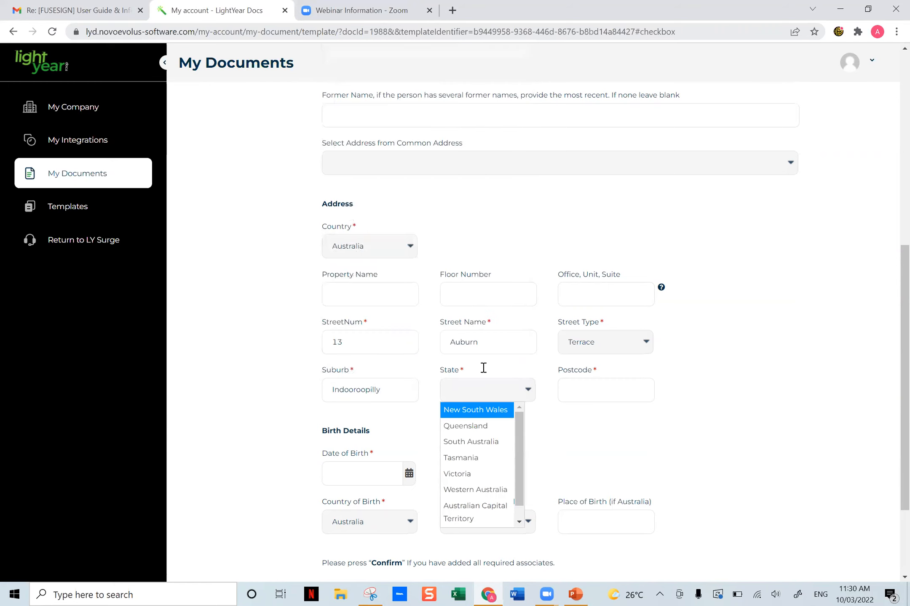
{"action": "left_click", "coordinate": [474, 426]}
{"action": "left_click", "coordinate": [602, 396]}
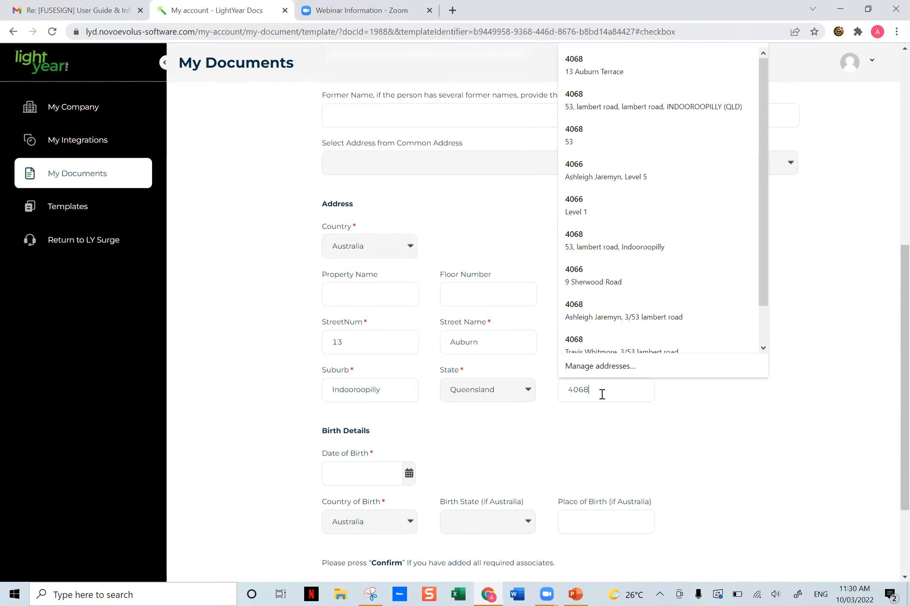
{"action": "left_click", "coordinate": [508, 443]}
- Fill in the associate's date of birth from a saved entry and set New South Wales as the birth state
{"action": "left_click", "coordinate": [365, 480]}
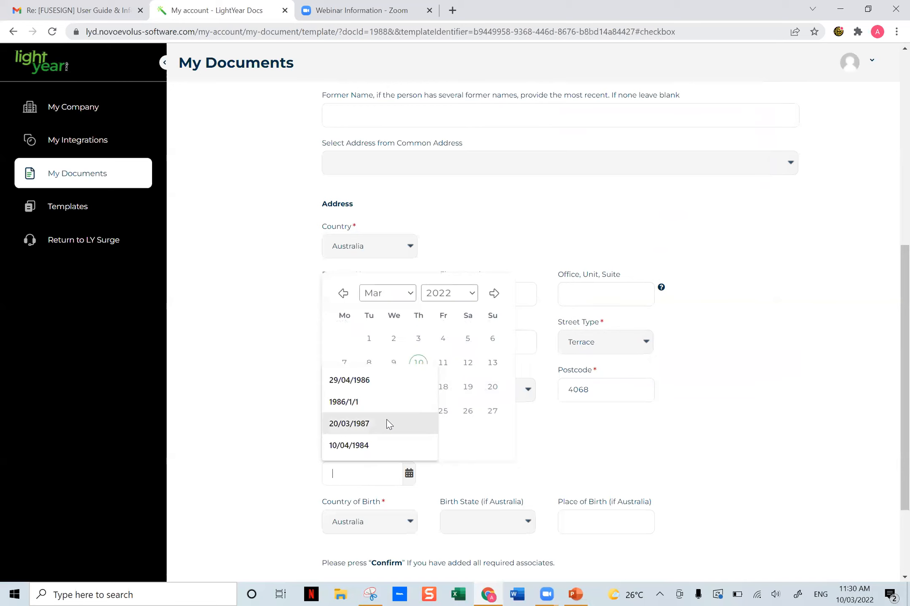
{"action": "left_click", "coordinate": [376, 382]}
{"action": "left_click", "coordinate": [676, 461]}
{"action": "scroll", "coordinate": [673, 442], "scroll_direction": "down", "scroll_amount": 1}
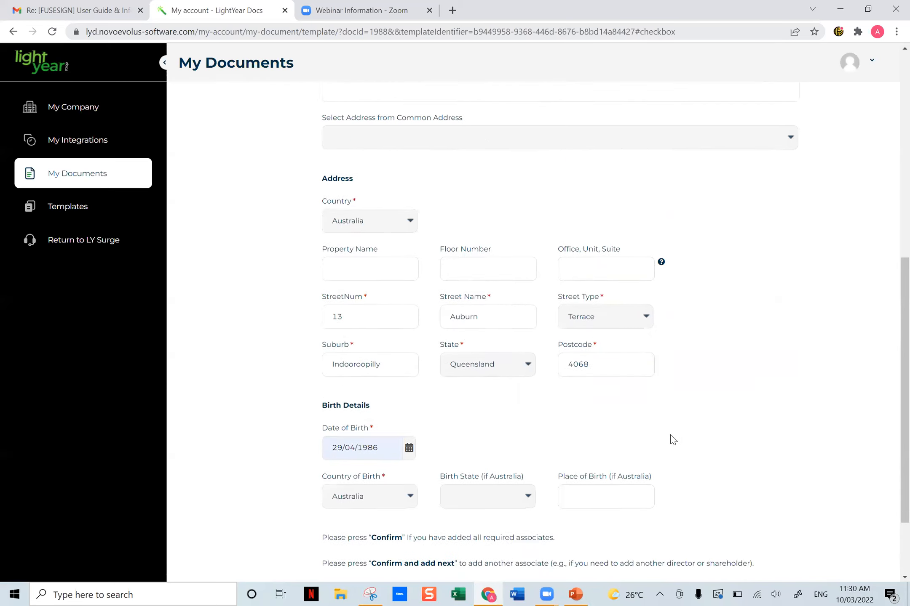
{"action": "scroll", "coordinate": [672, 440], "scroll_direction": "down", "scroll_amount": 2}
{"action": "left_click", "coordinate": [502, 398]}
{"action": "left_click", "coordinate": [495, 421]}
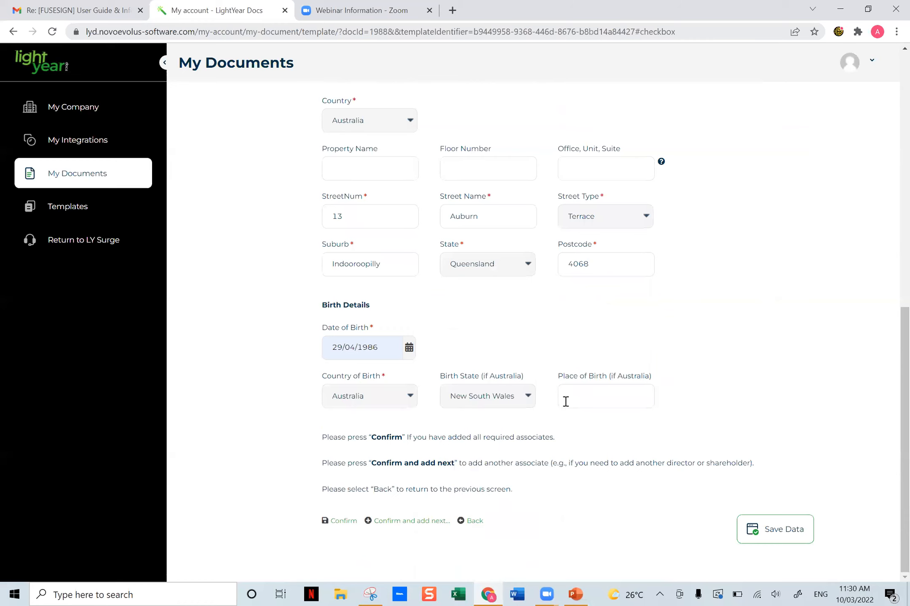
- Enter Orange as the first associate's place of birth, review the details, and confirm the record while adding another associate
{"action": "left_click", "coordinate": [576, 398]}
{"action": "type", "text": "Orange"}
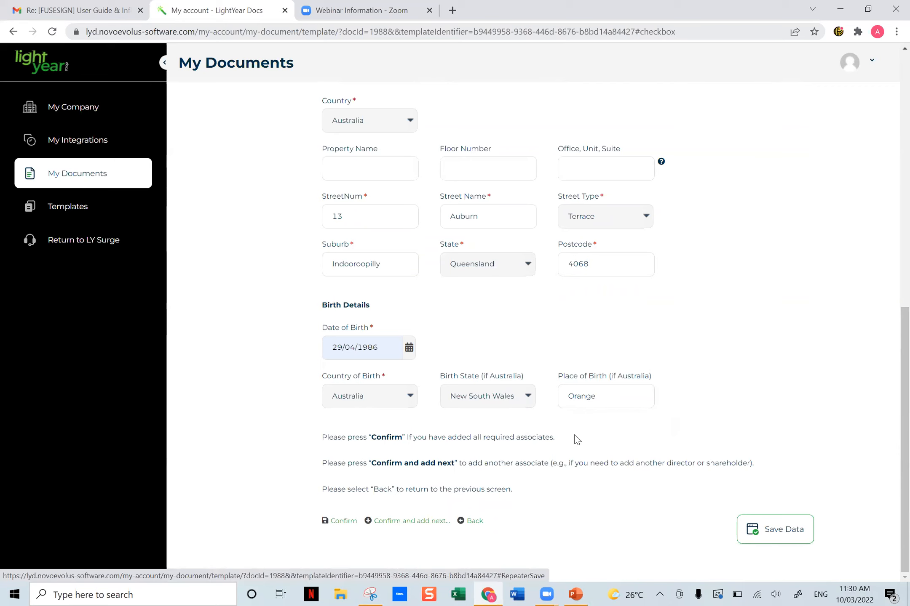
{"action": "scroll", "coordinate": [585, 418], "scroll_direction": "up", "scroll_amount": 1}
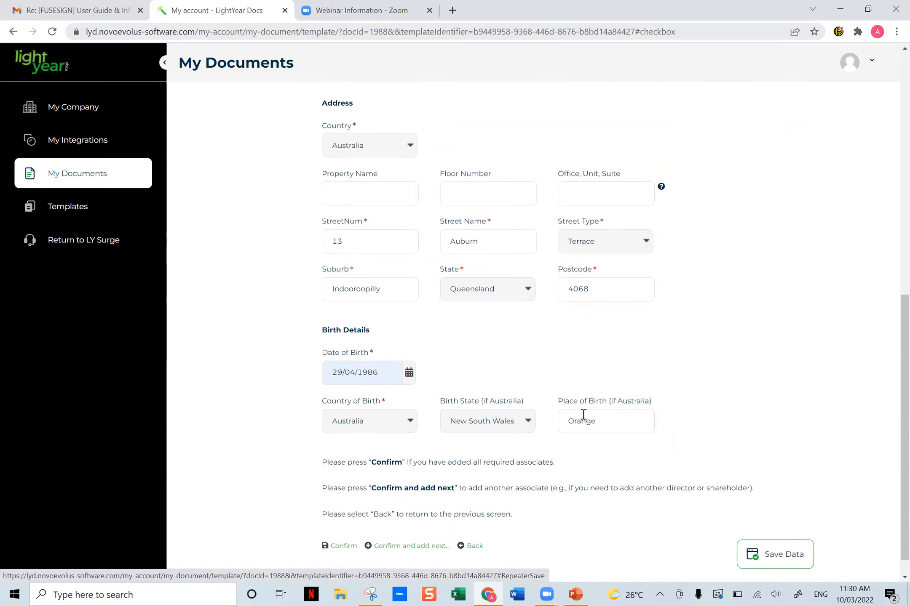
{"action": "scroll", "coordinate": [583, 415], "scroll_direction": "up", "scroll_amount": 5}
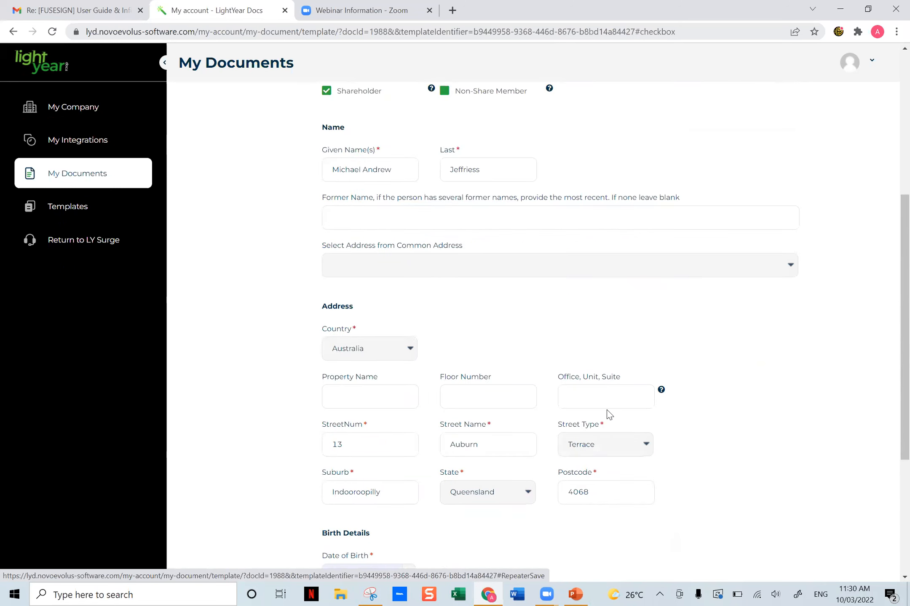
{"action": "scroll", "coordinate": [618, 379], "scroll_direction": "down", "scroll_amount": 5}
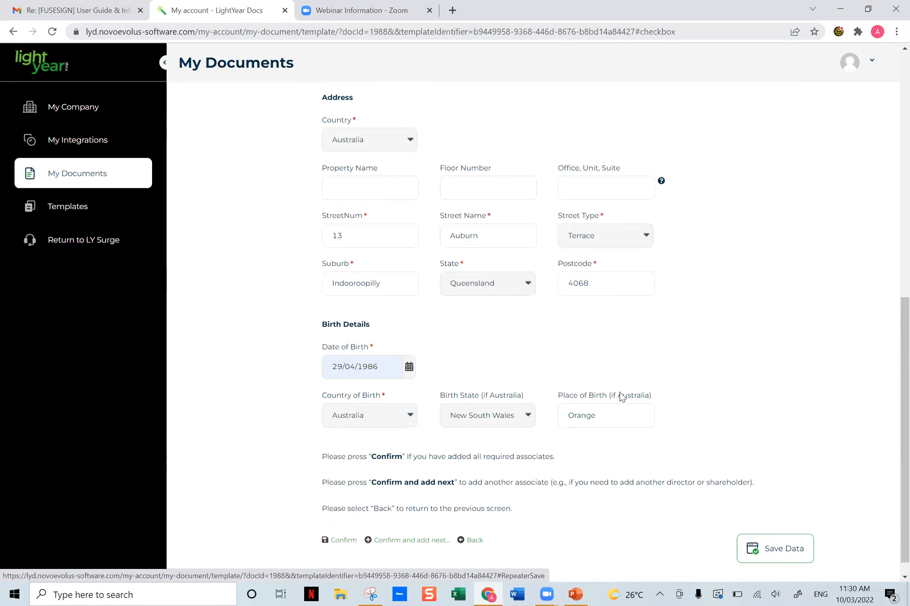
{"action": "scroll", "coordinate": [491, 423], "scroll_direction": "up", "scroll_amount": 8}
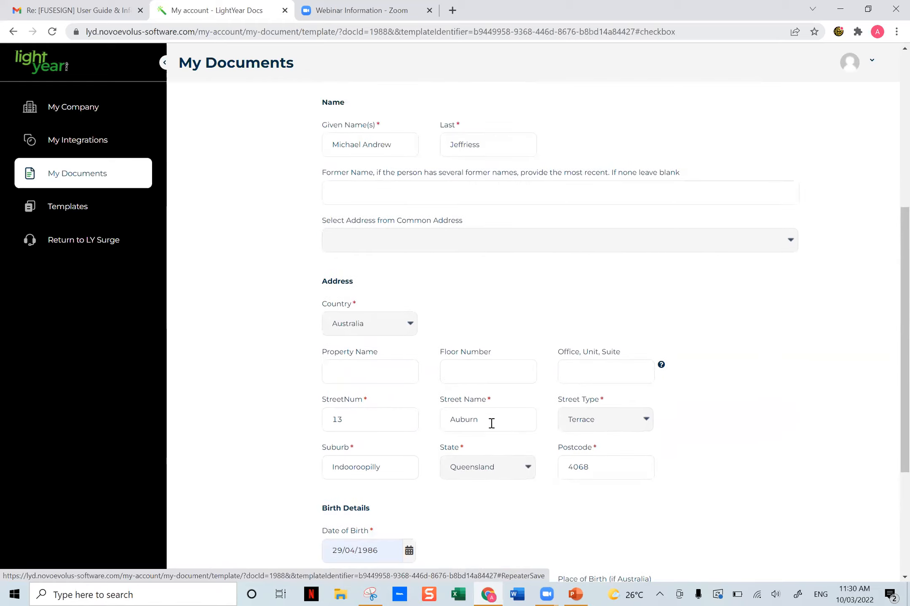
{"action": "scroll", "coordinate": [491, 422], "scroll_direction": "down", "scroll_amount": 8}
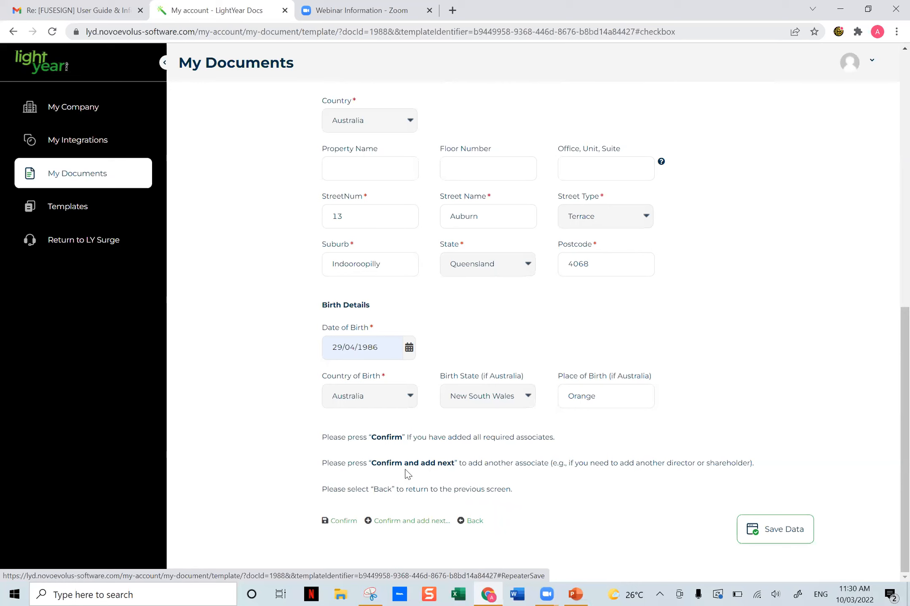
{"action": "left_click", "coordinate": [402, 522]}
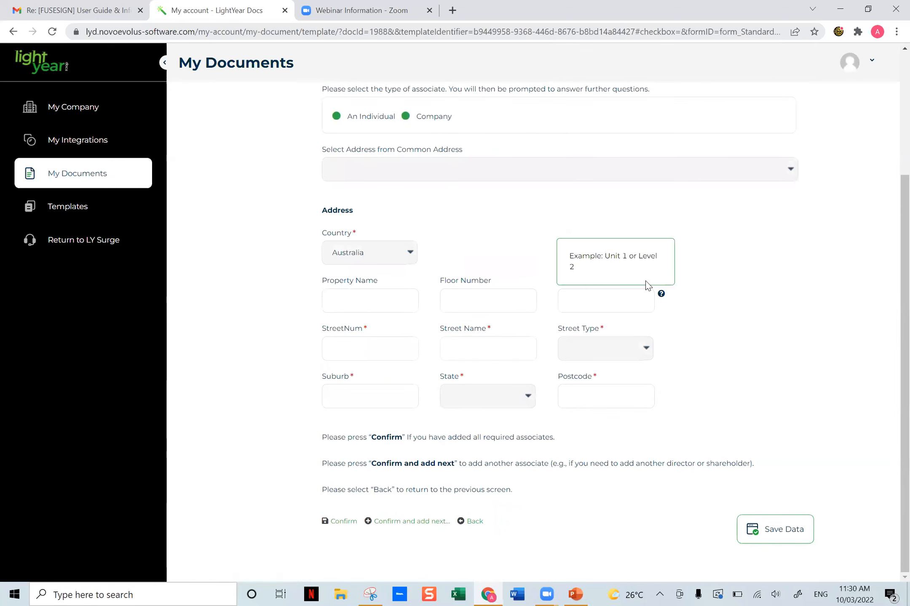
- Set the second associate as an individual holding the Director and Shareholder positions
{"action": "scroll", "coordinate": [377, 162], "scroll_direction": "up", "scroll_amount": 3}
{"action": "left_click", "coordinate": [336, 232]}
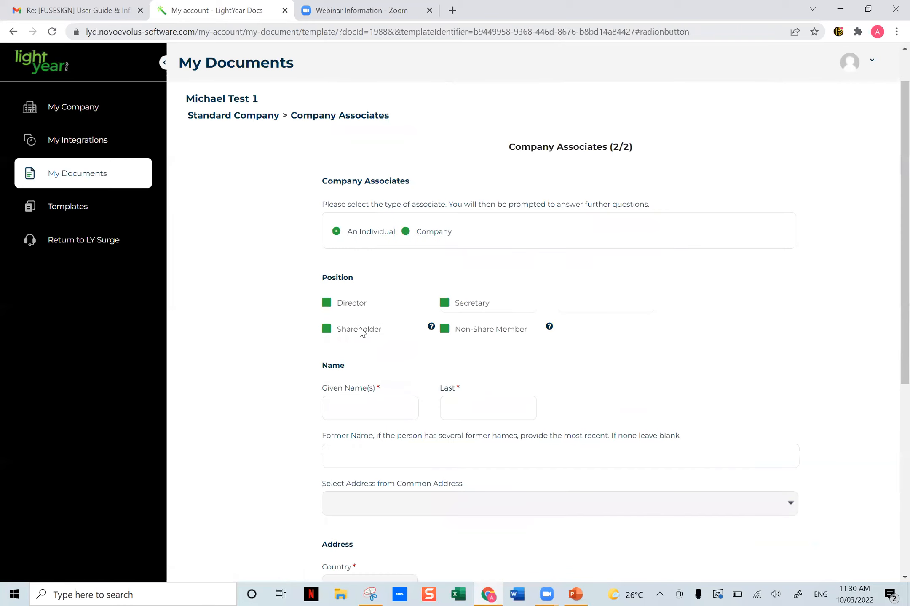
{"action": "left_click", "coordinate": [326, 303]}
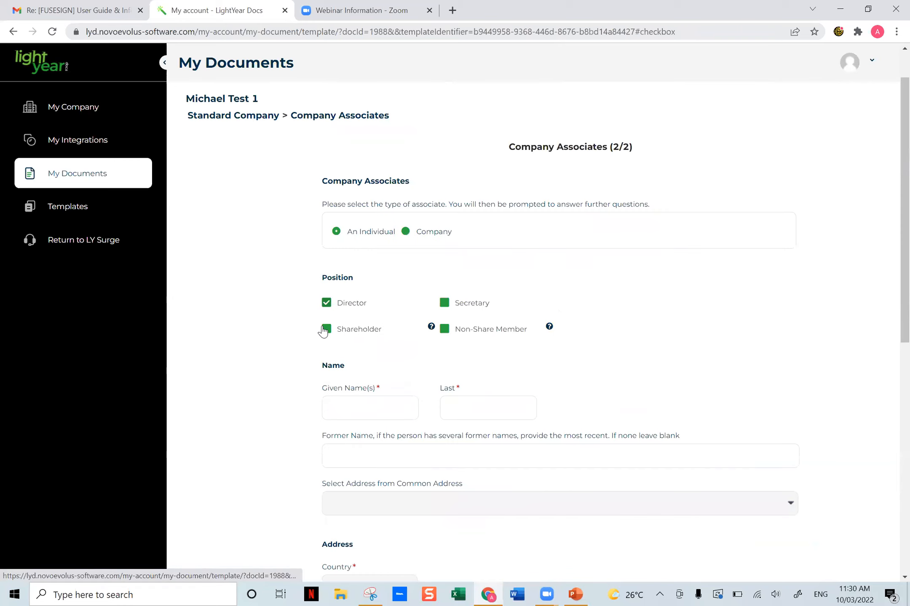
{"action": "left_click", "coordinate": [327, 330]}
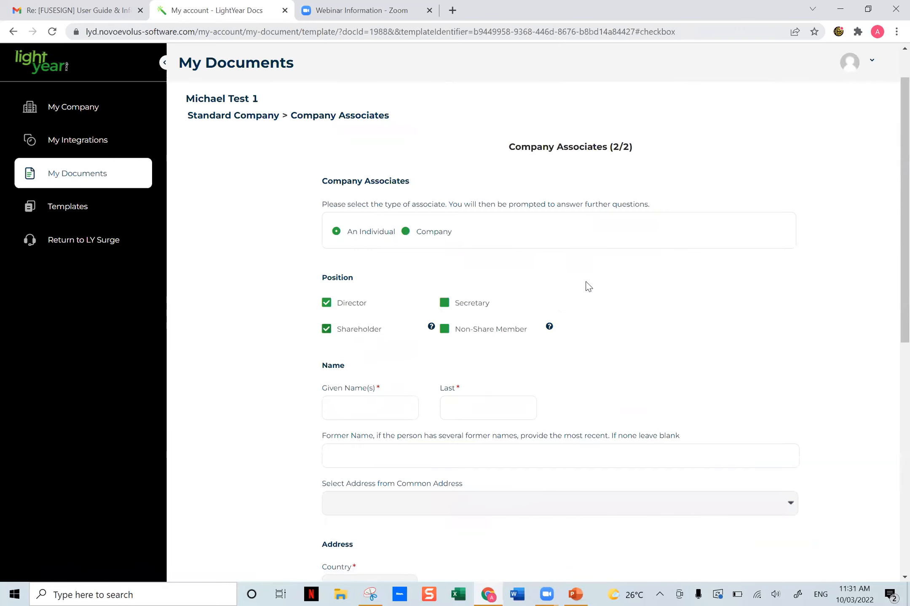
- Enter the second associate's given names and last name, using a saved entry and completing the middle name
{"action": "scroll", "coordinate": [587, 287], "scroll_direction": "down", "scroll_amount": 3}
{"action": "left_click", "coordinate": [357, 286]}
{"action": "key", "text": "Down"}
{"action": "key", "text": "Return"}
{"action": "type", "text": "Patri"}
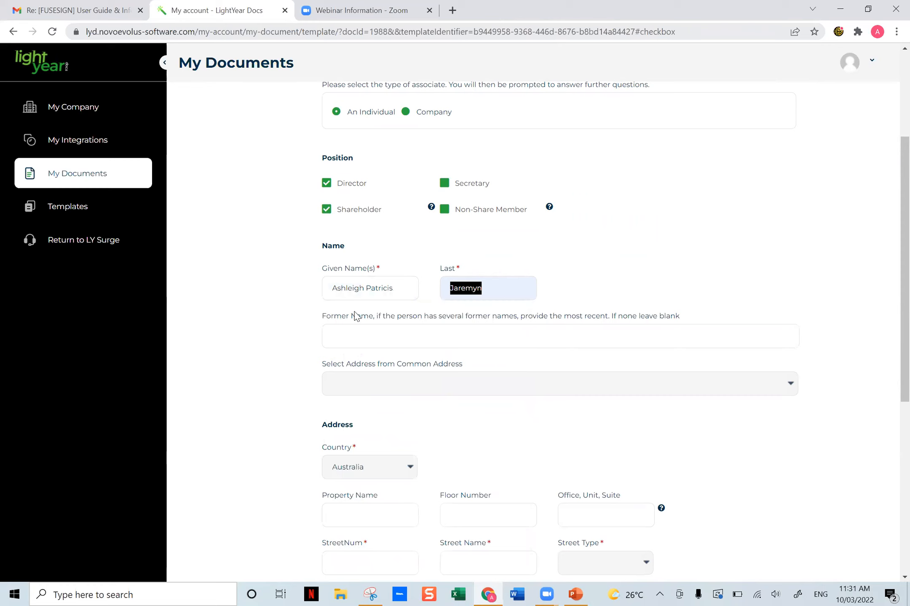
{"action": "type", "text": "cia"}
{"action": "key", "text": "Tab"}
- Enter the street number and street name of the second associate's address, and set the street type to Road
{"action": "scroll", "coordinate": [387, 391], "scroll_direction": "down", "scroll_amount": 2}
{"action": "left_click", "coordinate": [373, 464]}
{"action": "key", "text": "Tab"}
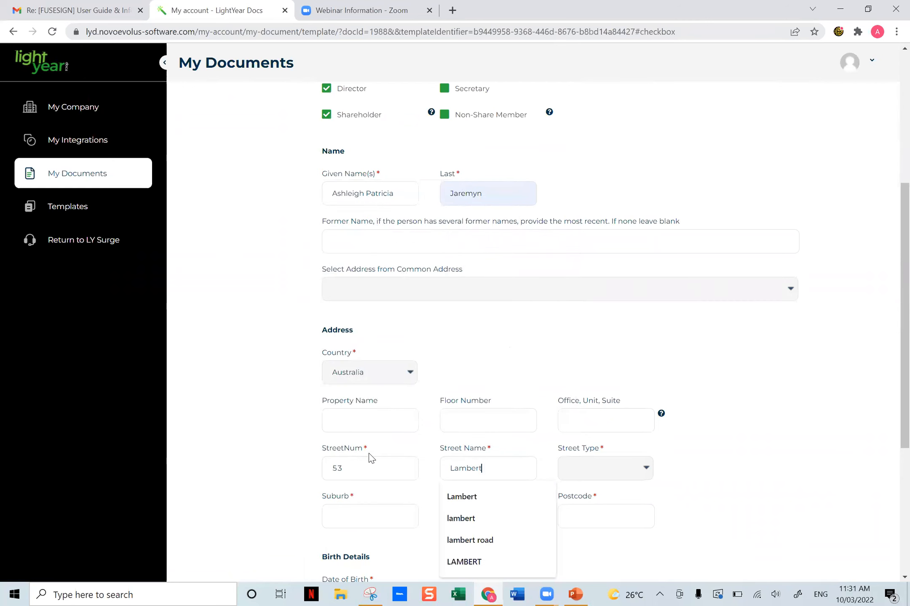
{"action": "key", "text": "Tab"}
{"action": "scroll", "coordinate": [622, 381], "scroll_direction": "down", "scroll_amount": 2}
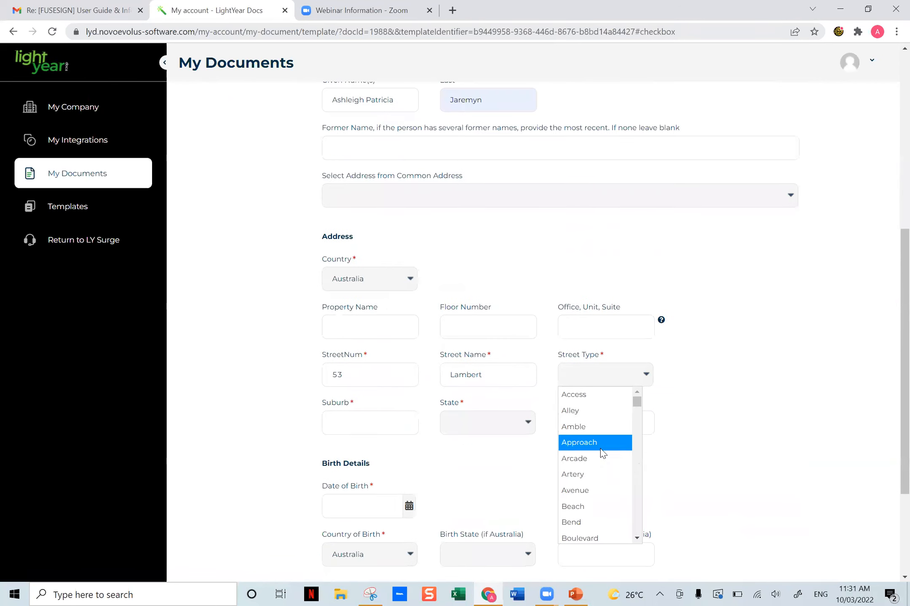
{"action": "scroll", "coordinate": [612, 487], "scroll_direction": "down", "scroll_amount": 2}
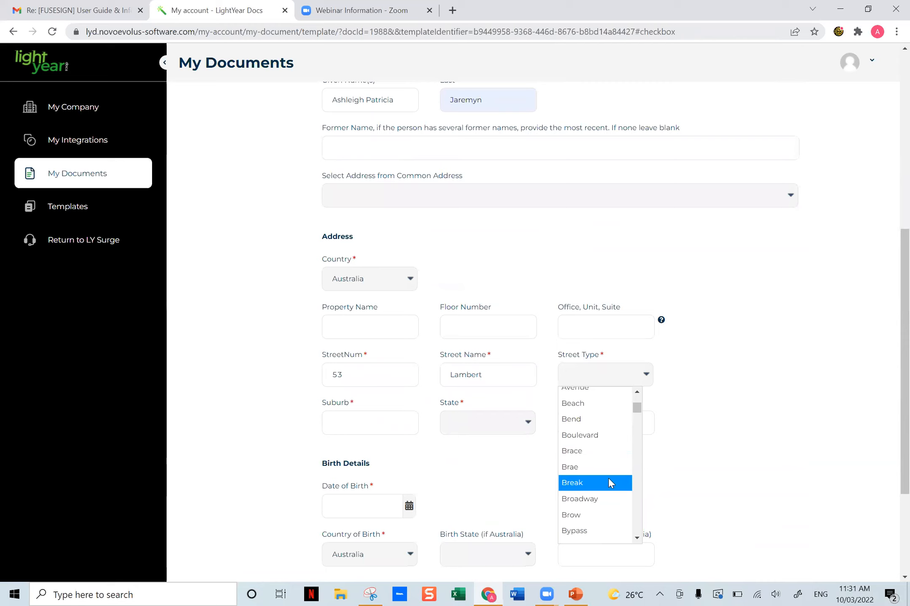
{"action": "scroll", "coordinate": [605, 453], "scroll_direction": "down", "scroll_amount": 15}
{"action": "scroll", "coordinate": [609, 465], "scroll_direction": "down", "scroll_amount": 15}
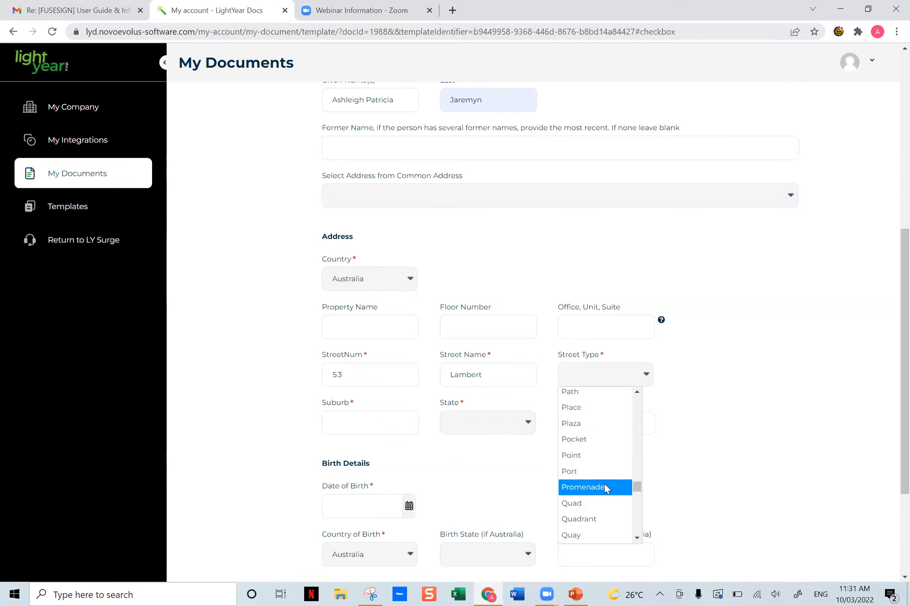
{"action": "scroll", "coordinate": [604, 473], "scroll_direction": "up", "scroll_amount": 1}
{"action": "scroll", "coordinate": [601, 486], "scroll_direction": "down", "scroll_amount": 3}
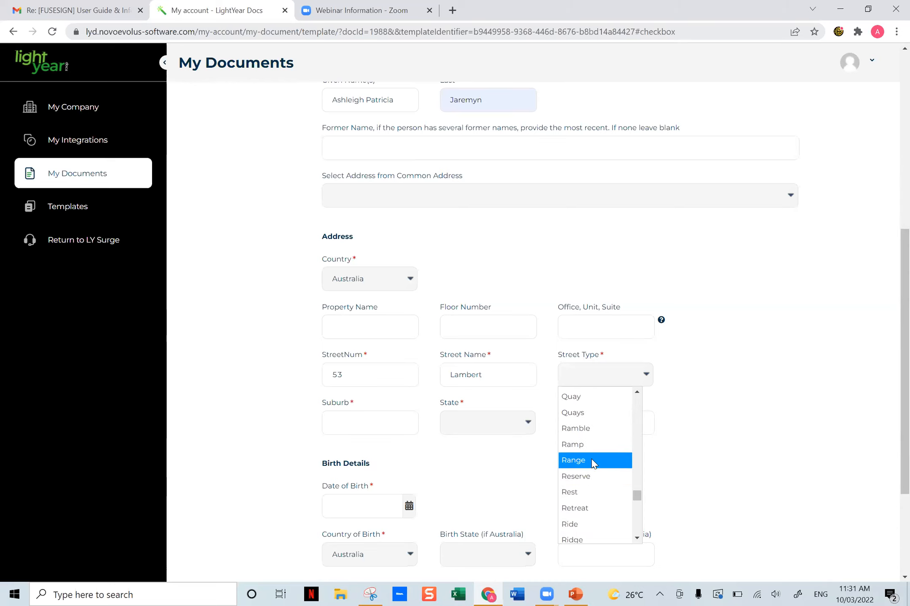
{"action": "scroll", "coordinate": [607, 507], "scroll_direction": "down", "scroll_amount": 2}
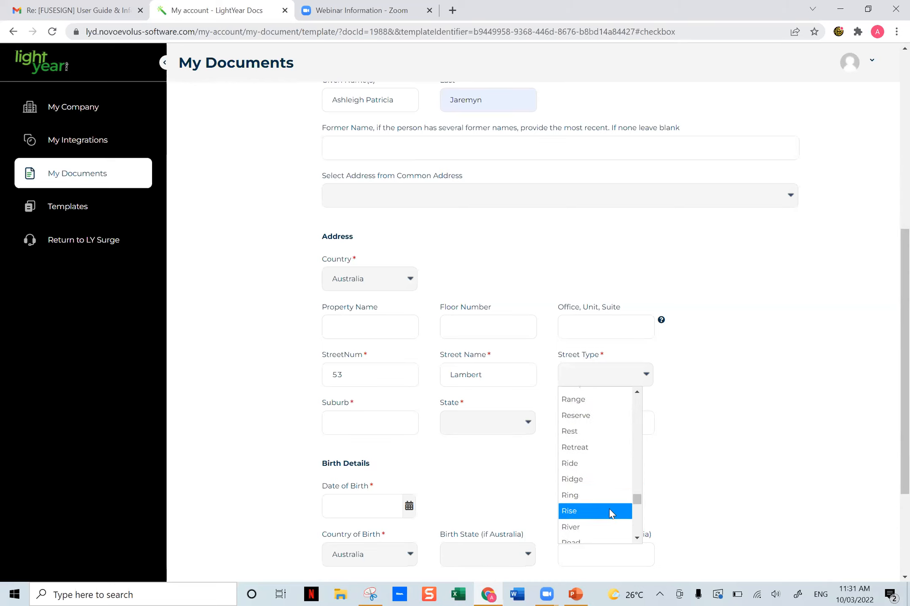
{"action": "scroll", "coordinate": [602, 510], "scroll_direction": "down", "scroll_amount": 3}
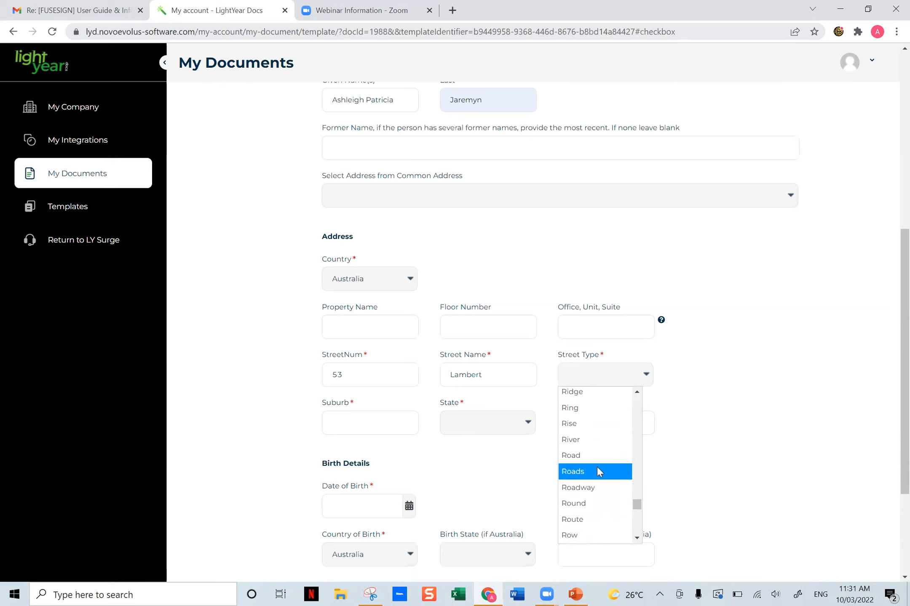
{"action": "left_click", "coordinate": [586, 456]}
- Fill in the second associate's suburb and postcode from a saved address, and set the state to Queensland
{"action": "left_click", "coordinate": [393, 423]}
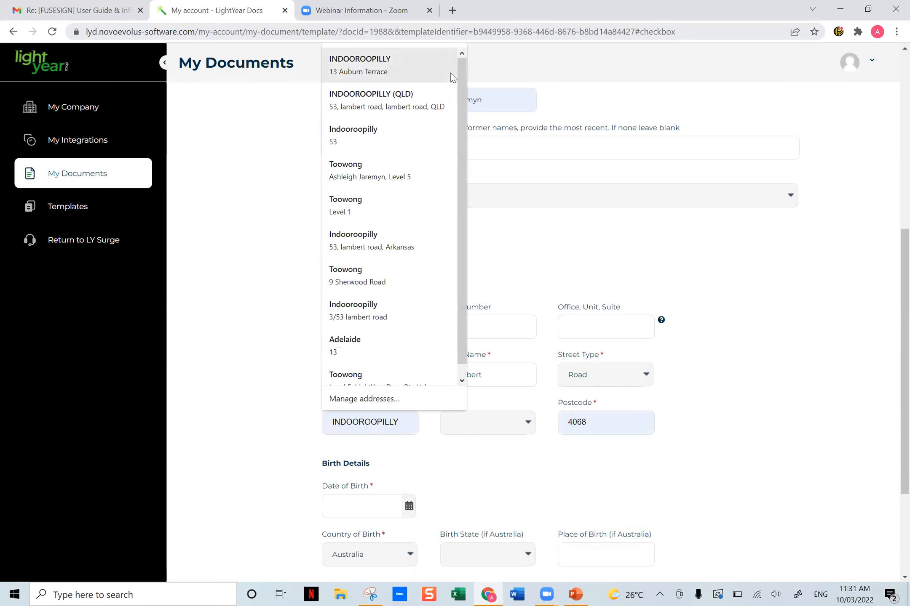
{"action": "left_click", "coordinate": [410, 71]}
{"action": "left_click", "coordinate": [475, 422]}
{"action": "left_click", "coordinate": [459, 458]}
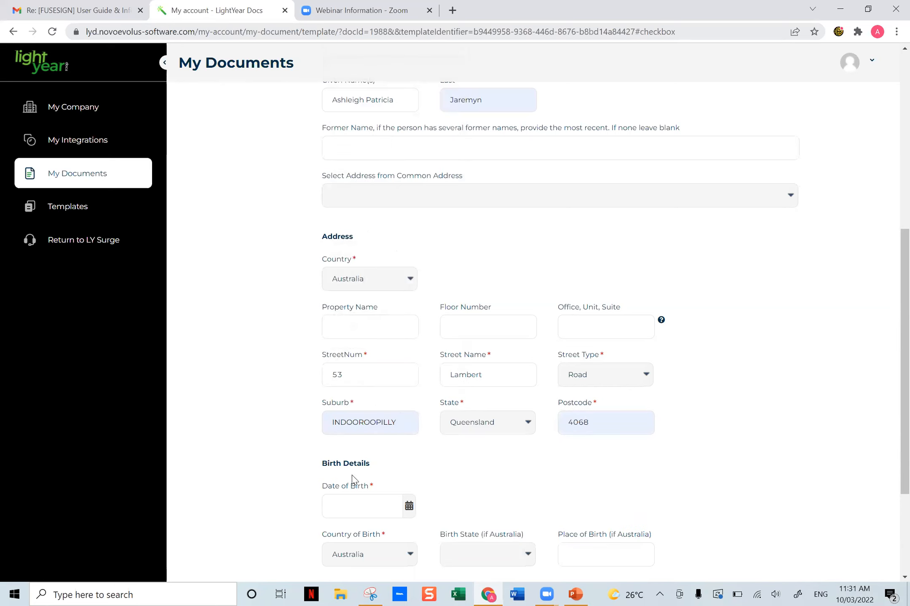
- Fill in the second associate's date of birth from a saved entry and set South Australia as the birth state
{"action": "left_click", "coordinate": [351, 507]}
{"action": "left_click", "coordinate": [434, 458]}
{"action": "left_click", "coordinate": [716, 458]}
{"action": "scroll", "coordinate": [729, 446], "scroll_direction": "down", "scroll_amount": 3}
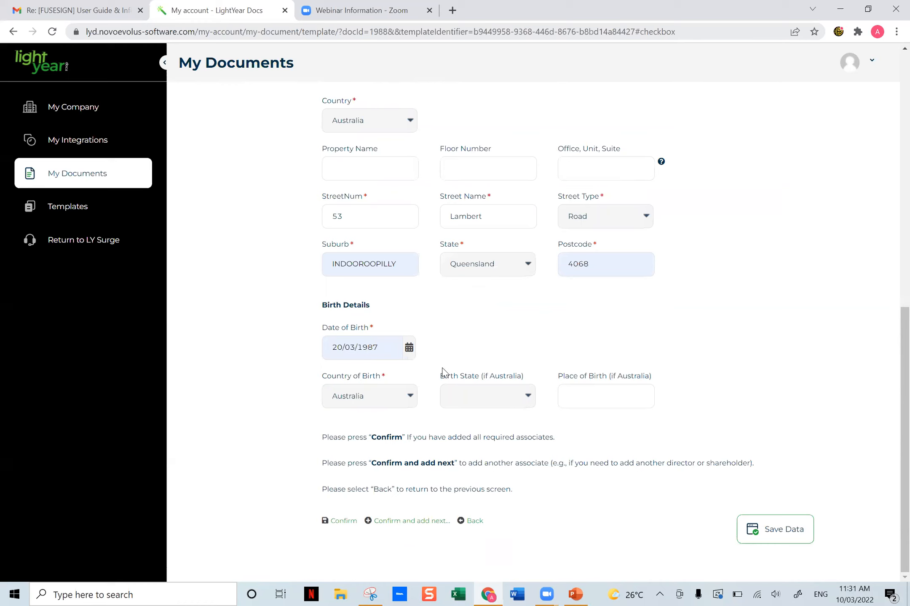
{"action": "left_click", "coordinate": [509, 394]}
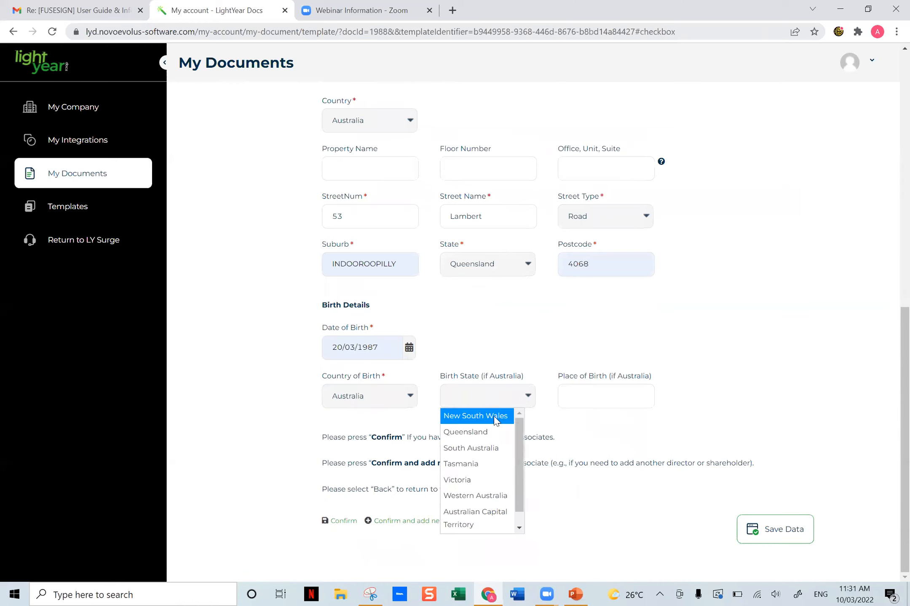
{"action": "left_click", "coordinate": [468, 448]}
- Set Adelaide as the second associate's place of birth and confirm the list of company associates
{"action": "left_click", "coordinate": [604, 396]}
{"action": "left_click", "coordinate": [604, 429]}
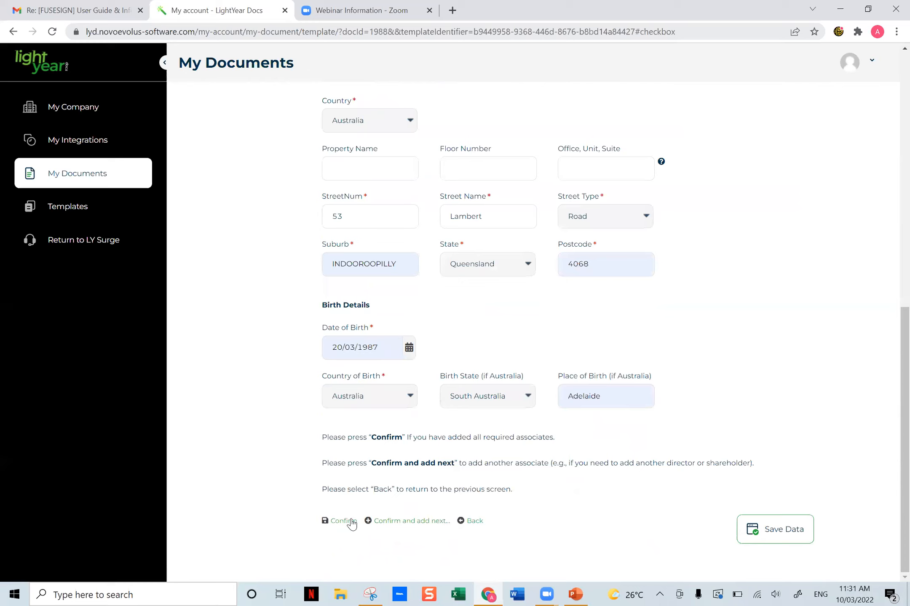
{"action": "left_click", "coordinate": [337, 521]}
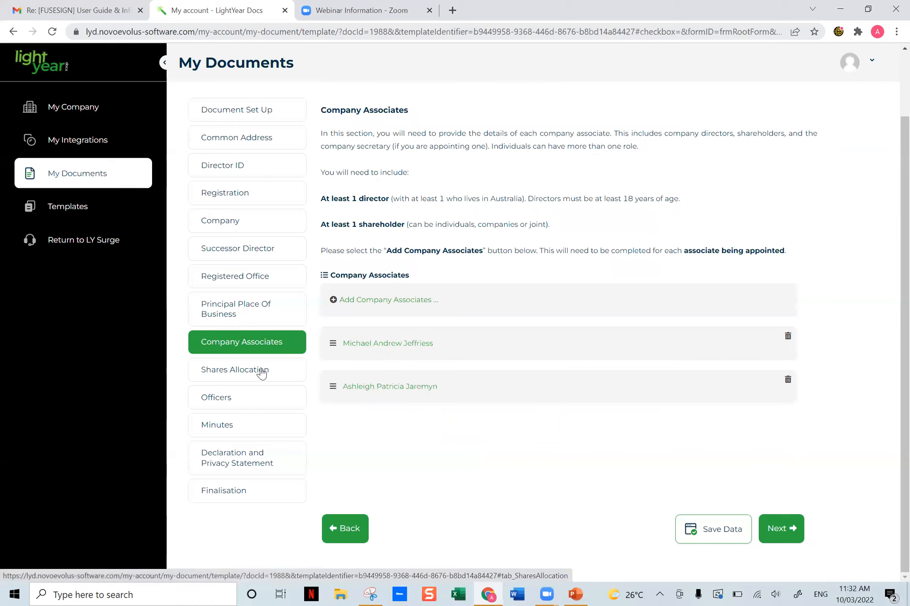
- Go to the Shares Allocation section and start a new share allocation
{"action": "left_click", "coordinate": [224, 370]}
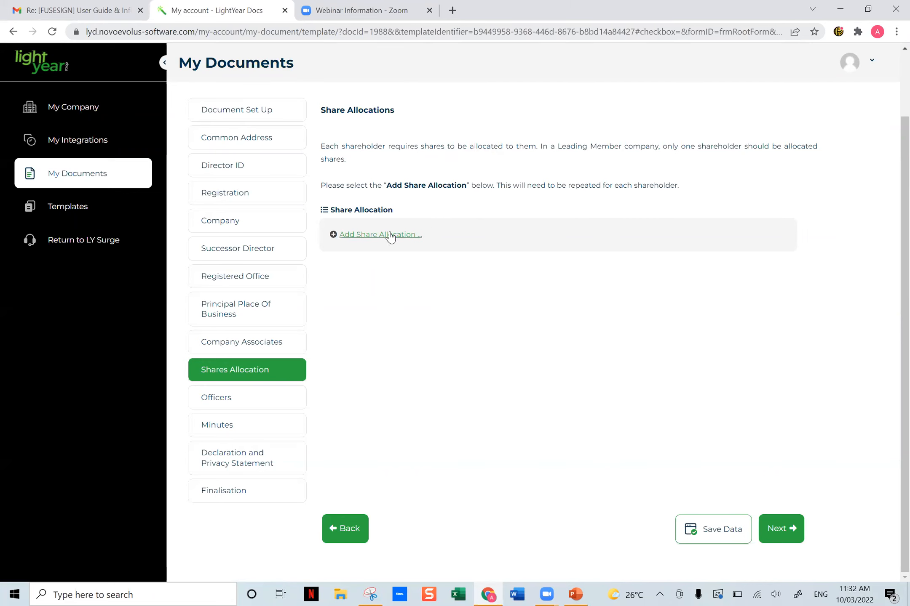
{"action": "left_click", "coordinate": [374, 236]}
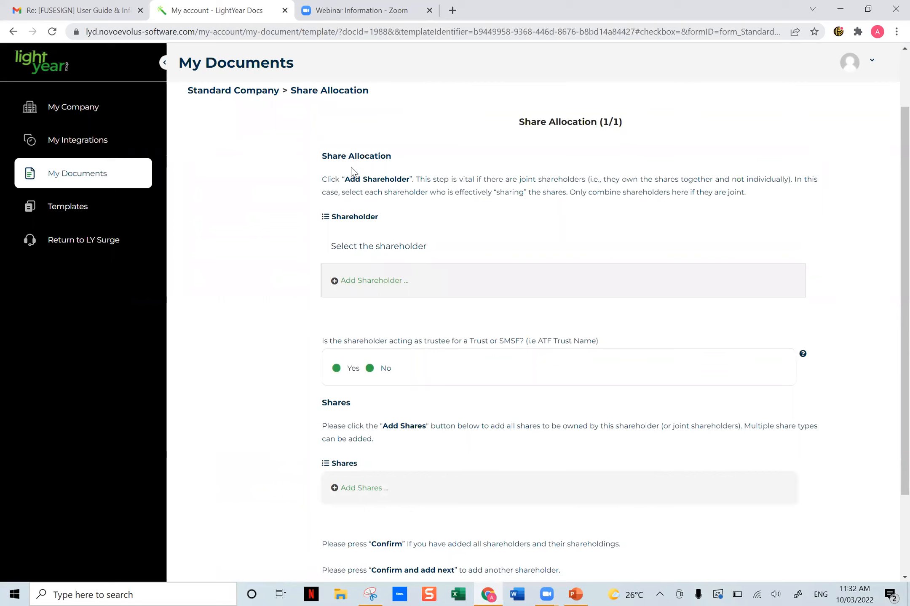
{"action": "mouse_move", "coordinate": [517, 126]}
{"action": "left_mouse_down"}
{"action": "mouse_move", "coordinate": [636, 126]}
{"action": "mouse_move", "coordinate": [504, 128]}
{"action": "left_mouse_up"}
{"action": "left_click", "coordinate": [658, 140]}
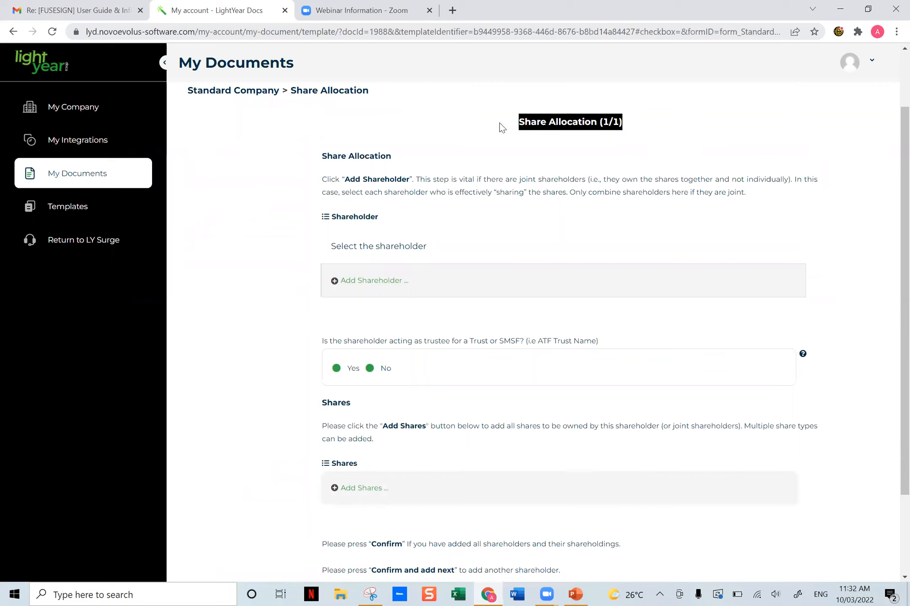
{"action": "left_click", "coordinate": [519, 132]}
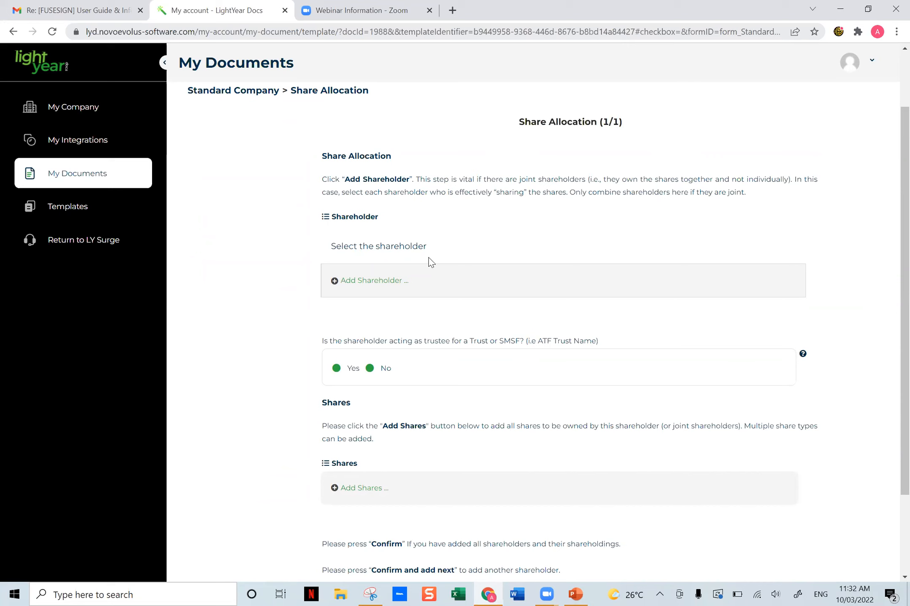
- Add the first associate as the shareholder in this share allocation
{"action": "left_click", "coordinate": [388, 285]}
{"action": "left_click", "coordinate": [388, 280]}
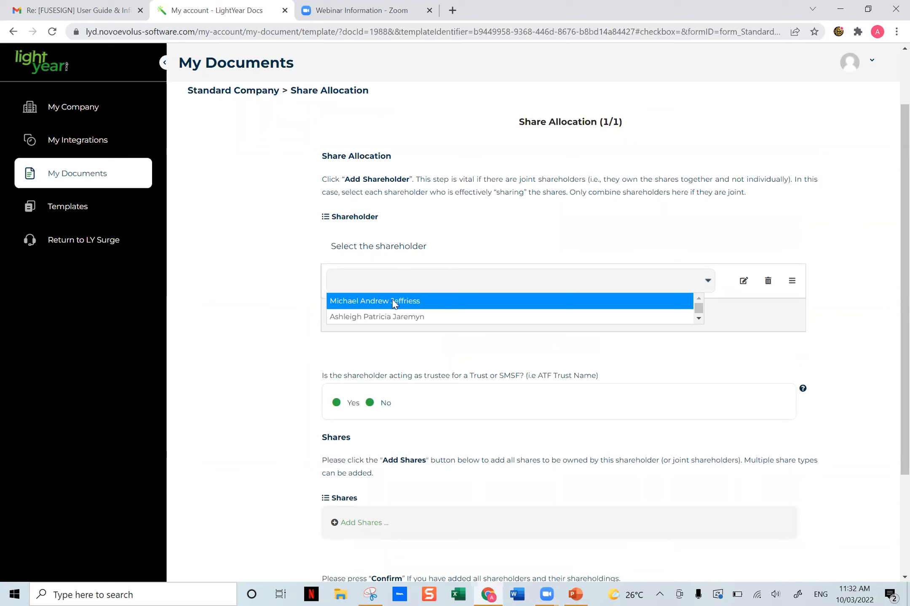
{"action": "left_click", "coordinate": [393, 301]}
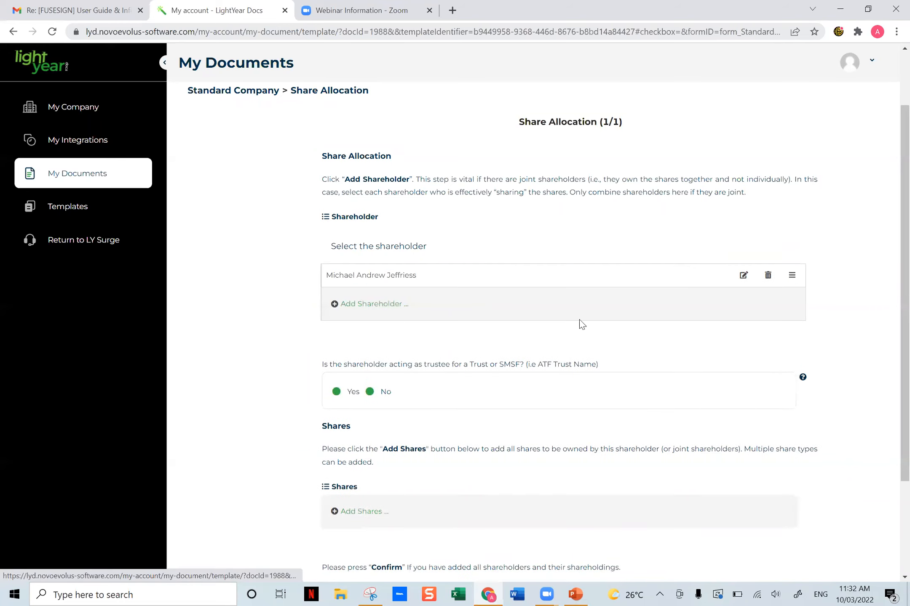
- Try adding the second associate as a joint shareholder in the same share allocation
{"action": "left_click", "coordinate": [390, 304]}
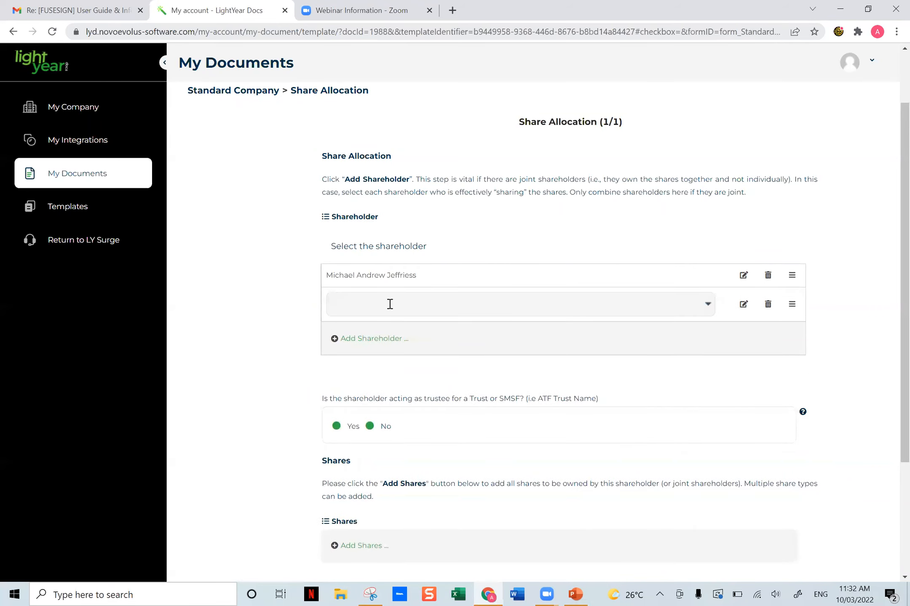
{"action": "left_click", "coordinate": [390, 304]}
{"action": "left_click", "coordinate": [380, 340]}
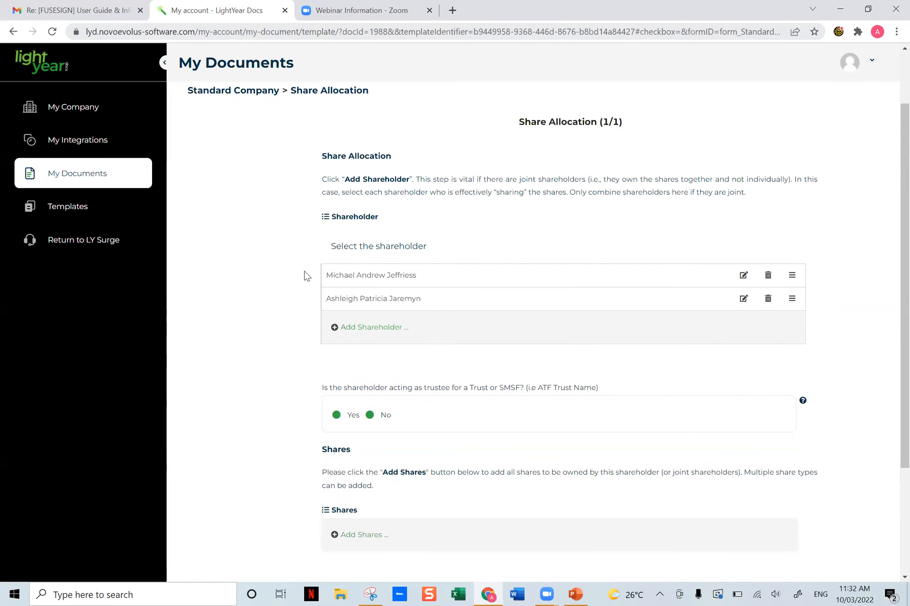
{"action": "left_click_drag", "start_coordinate": [317, 269], "coordinate": [474, 303]}
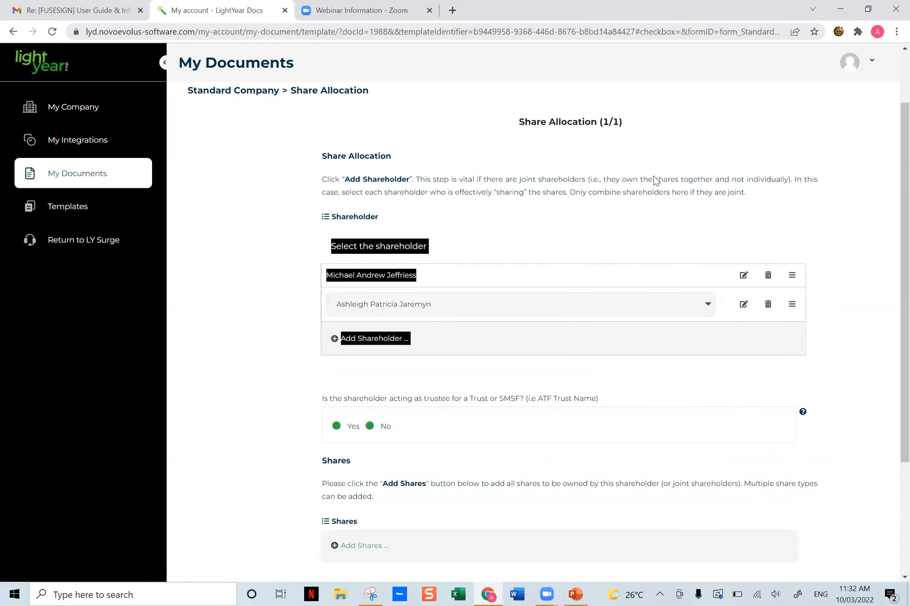
{"action": "left_click", "coordinate": [637, 123]}
{"action": "left_click_drag", "start_coordinate": [637, 123], "coordinate": [513, 120]}
{"action": "left_click", "coordinate": [524, 137]}
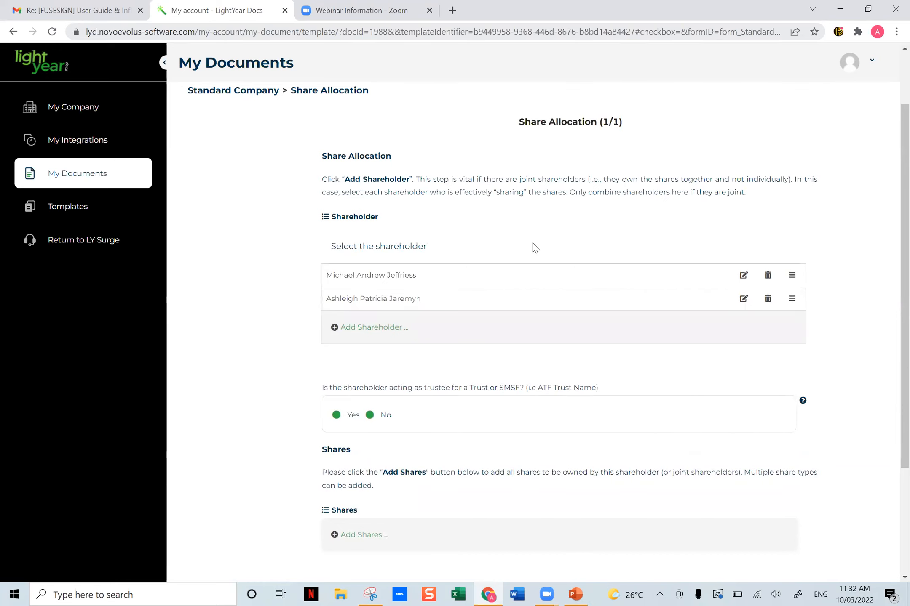
- Remove the second associate from the shareholders of this share allocation
{"action": "left_click", "coordinate": [767, 303]}
{"action": "left_click", "coordinate": [404, 389]}
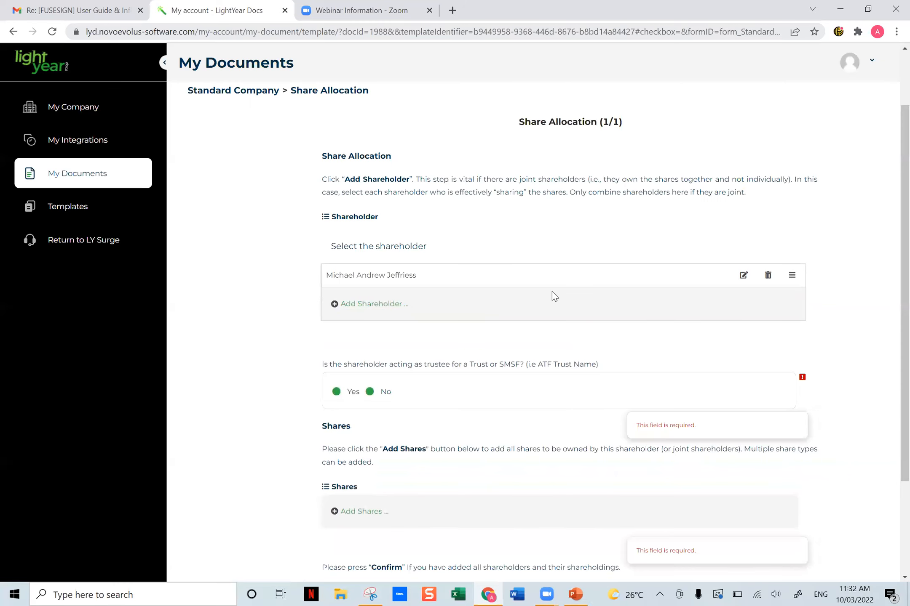
- Answer No to whether the first shareholder is acting as trustee for a Trust or SMSF
{"action": "scroll", "coordinate": [553, 296], "scroll_direction": "down", "scroll_amount": 3}
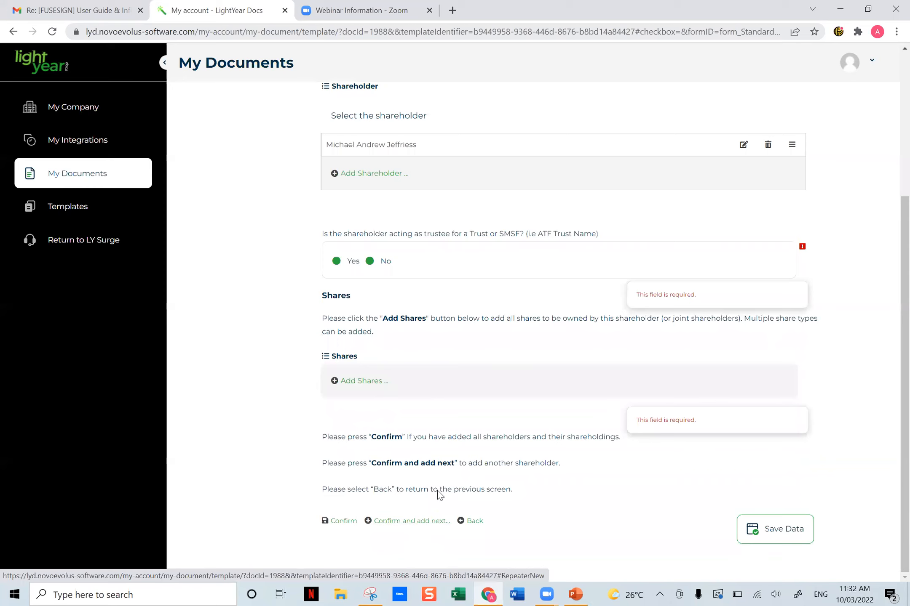
{"action": "scroll", "coordinate": [495, 377], "scroll_direction": "up", "scroll_amount": 5}
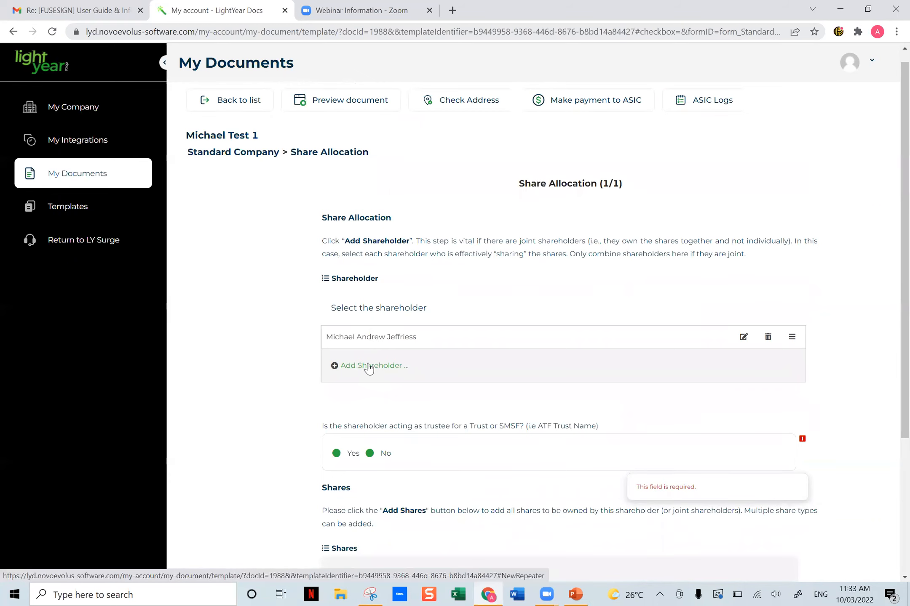
{"action": "scroll", "coordinate": [457, 325], "scroll_direction": "down", "scroll_amount": 4}
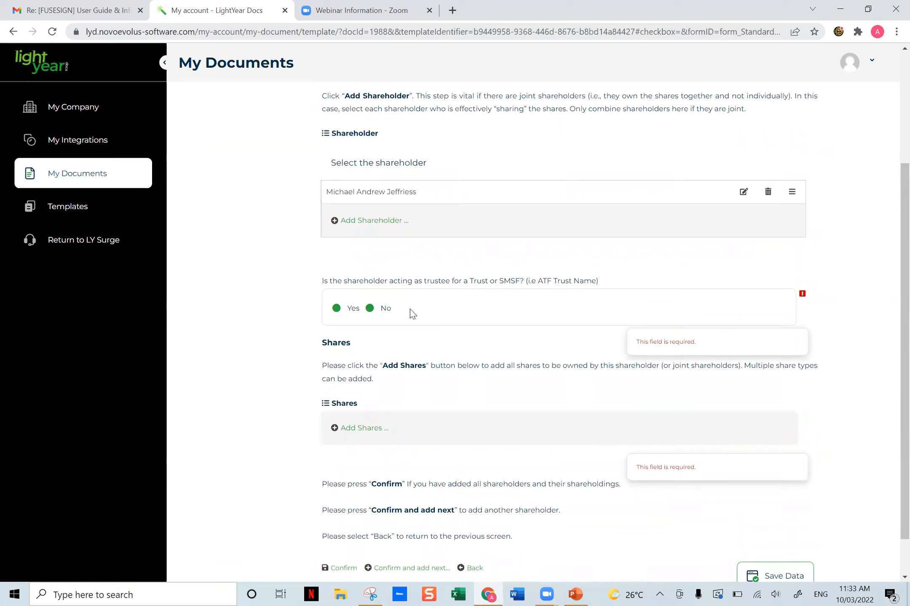
{"action": "left_click", "coordinate": [374, 311]}
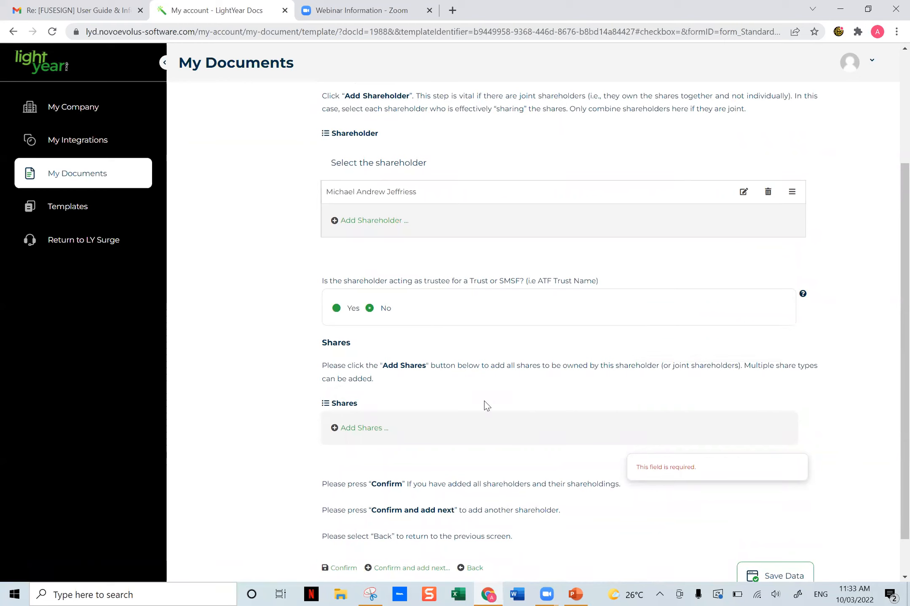
- Add 1 ORD share at $2 paid per share to the first shareholder's allocation and continue to another share entry
{"action": "left_click", "coordinate": [362, 428]}
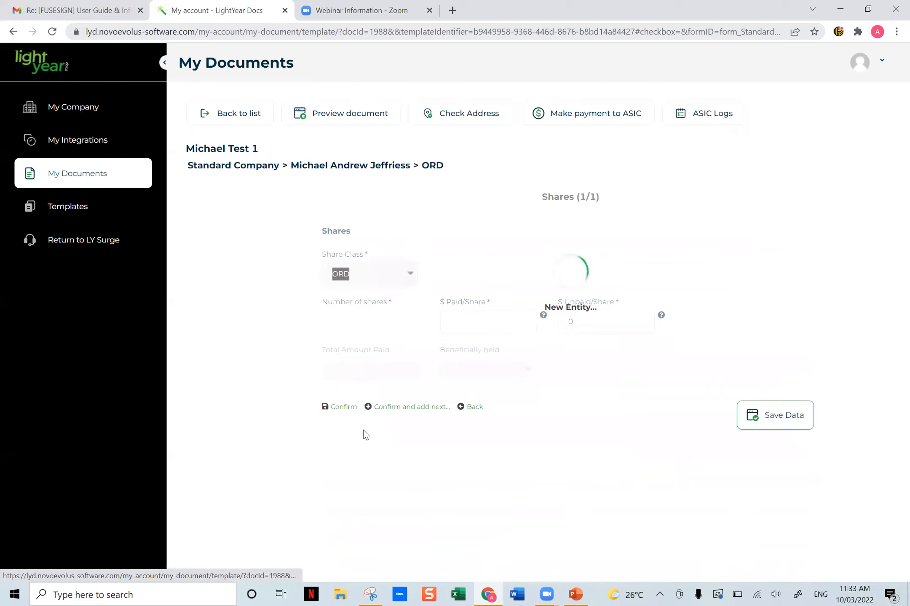
{"action": "left_click", "coordinate": [411, 275]}
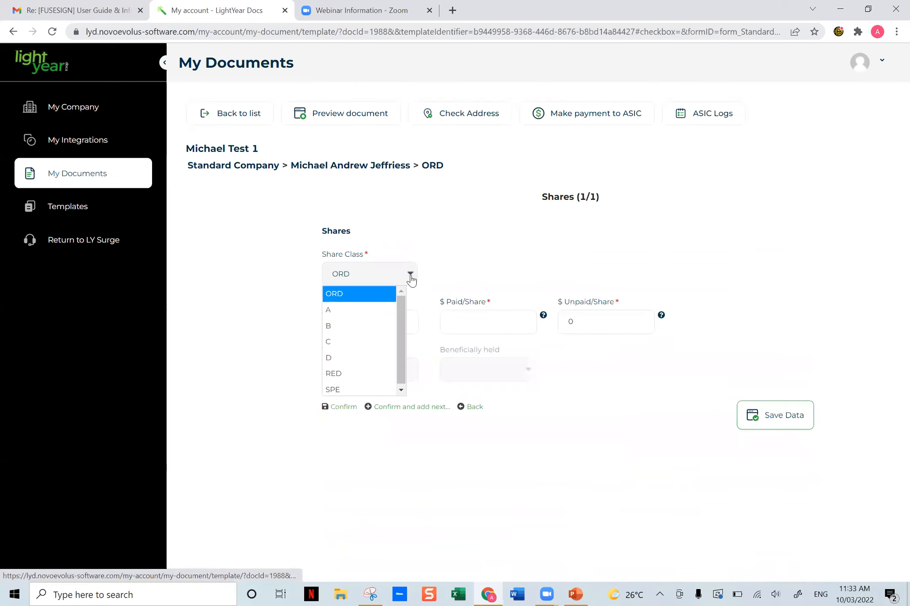
{"action": "left_click", "coordinate": [361, 300]}
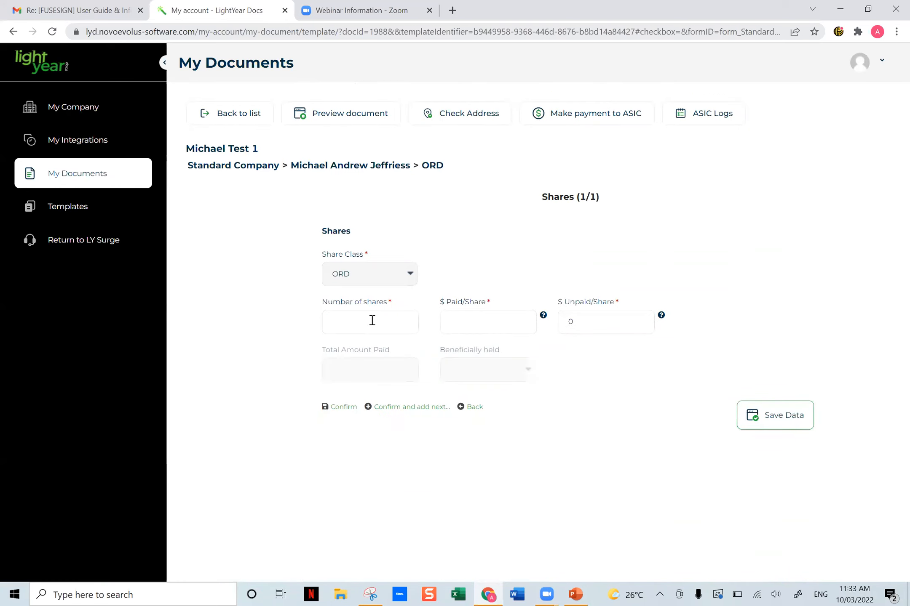
{"action": "left_click", "coordinate": [373, 323]}
{"action": "left_click", "coordinate": [374, 349]}
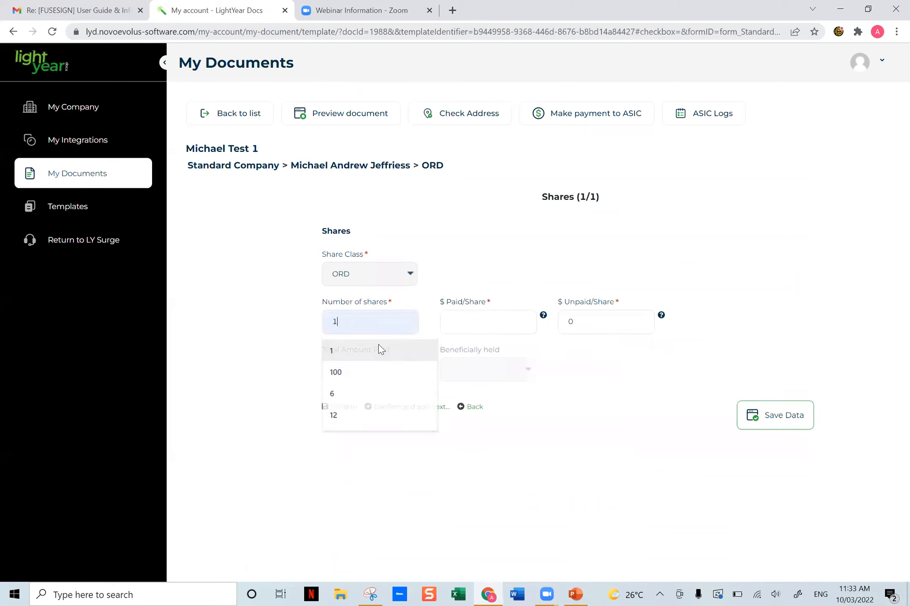
{"action": "left_click", "coordinate": [465, 323]}
{"action": "key", "text": "Tab"}
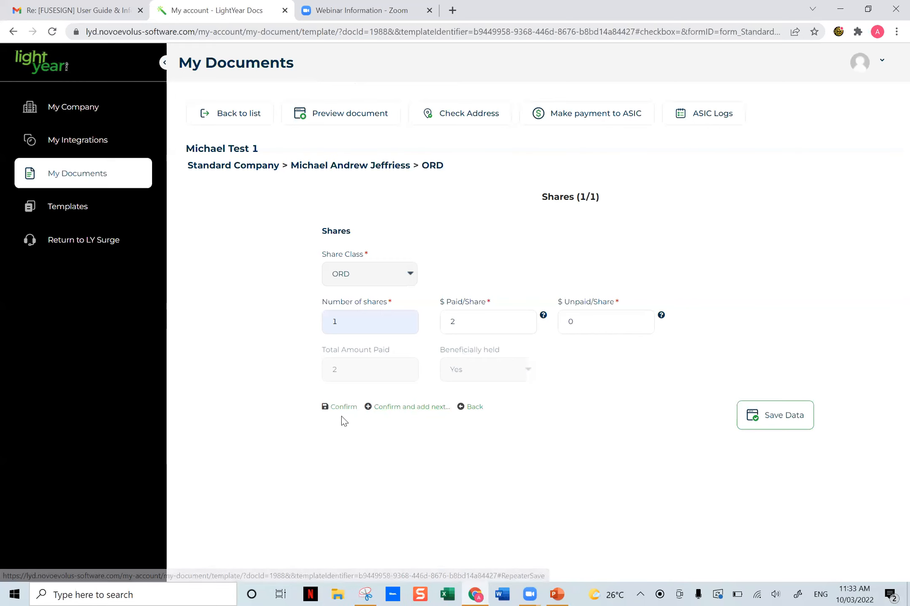
{"action": "left_click", "coordinate": [417, 408]}
- Add 1 class C share at $10 paid per share to the first shareholder's allocation and confirm it
{"action": "left_click", "coordinate": [410, 274]}
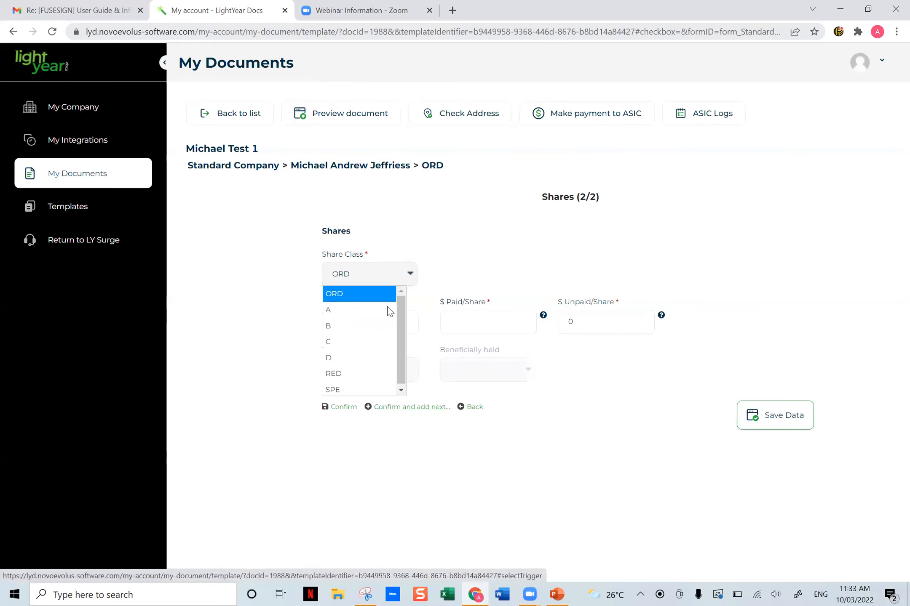
{"action": "left_click", "coordinate": [349, 343]}
{"action": "left_click", "coordinate": [365, 321]}
{"action": "type", "text": "1"}
{"action": "key", "text": "Tab"}
{"action": "type", "text": "10"}
{"action": "key", "text": "Tab"}
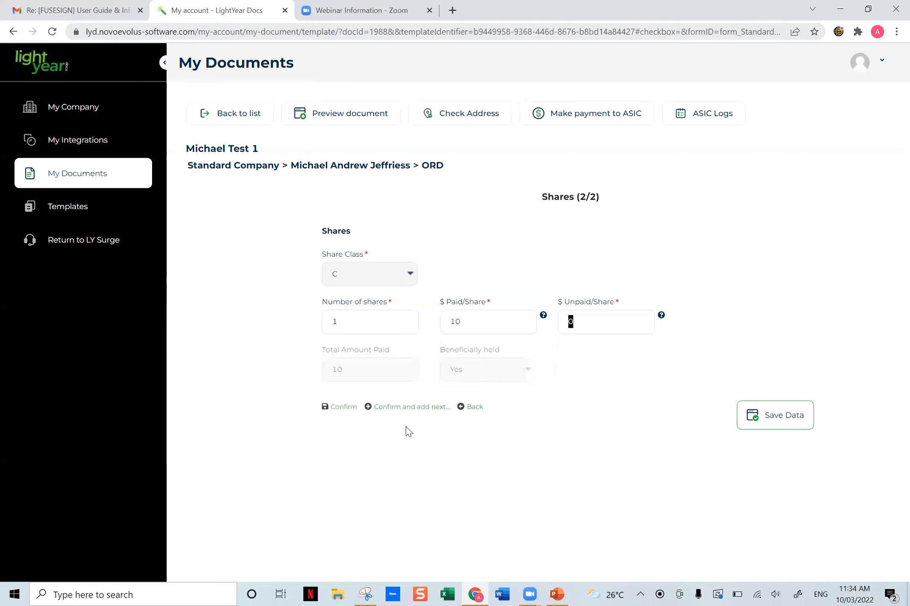
{"action": "left_click", "coordinate": [341, 407]}
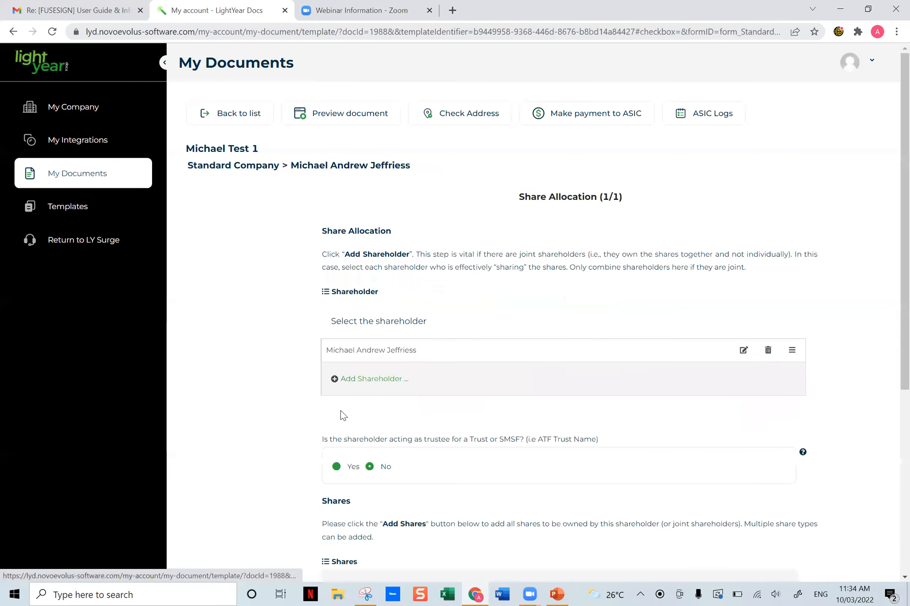
- Review the first shareholder's allocation, confirm it and start another share allocation
{"action": "left_click_drag", "start_coordinate": [512, 197], "coordinate": [637, 199]}
{"action": "left_click", "coordinate": [640, 198]}
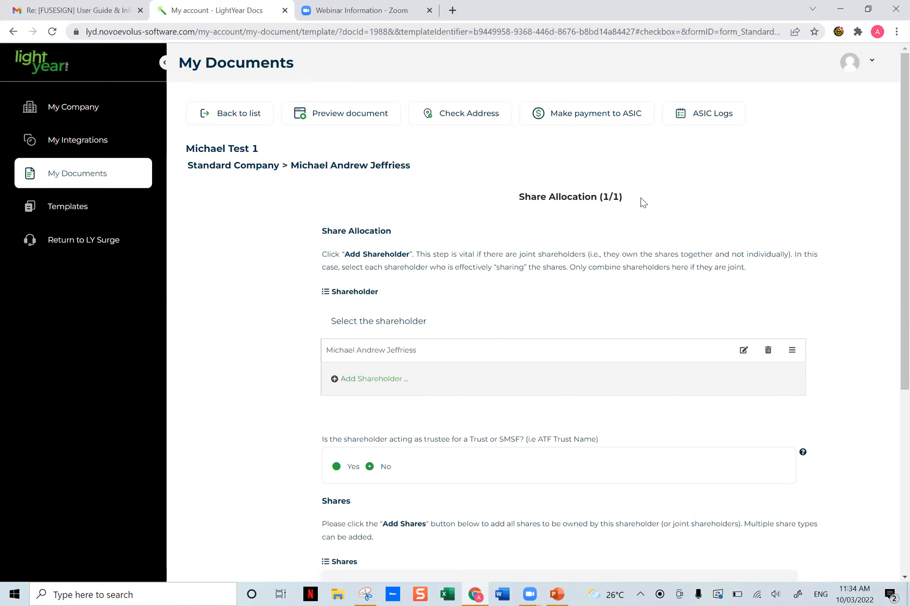
{"action": "scroll", "coordinate": [642, 207], "scroll_direction": "down", "scroll_amount": 3}
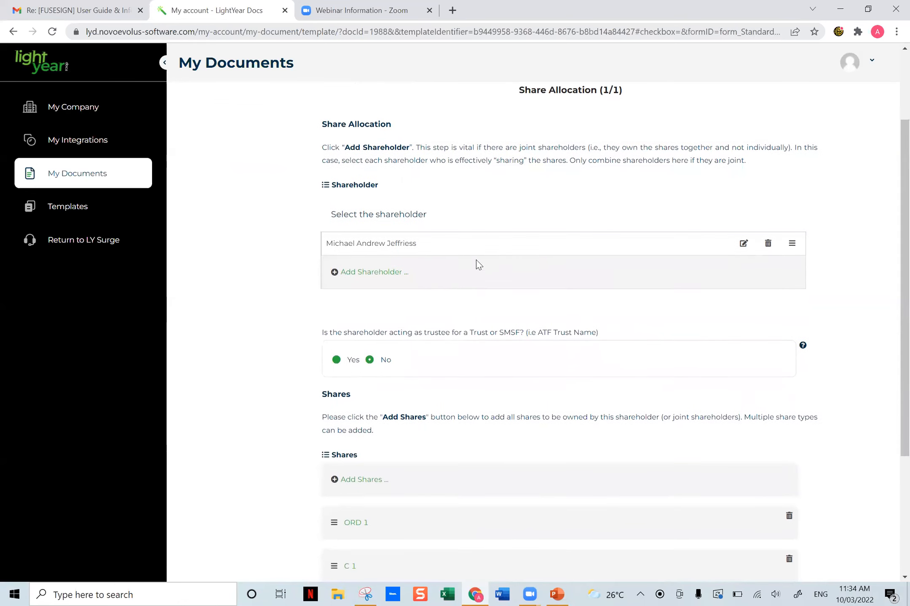
{"action": "left_click_drag", "start_coordinate": [437, 247], "coordinate": [483, 292]}
{"action": "scroll", "coordinate": [426, 298], "scroll_direction": "down", "scroll_amount": 3}
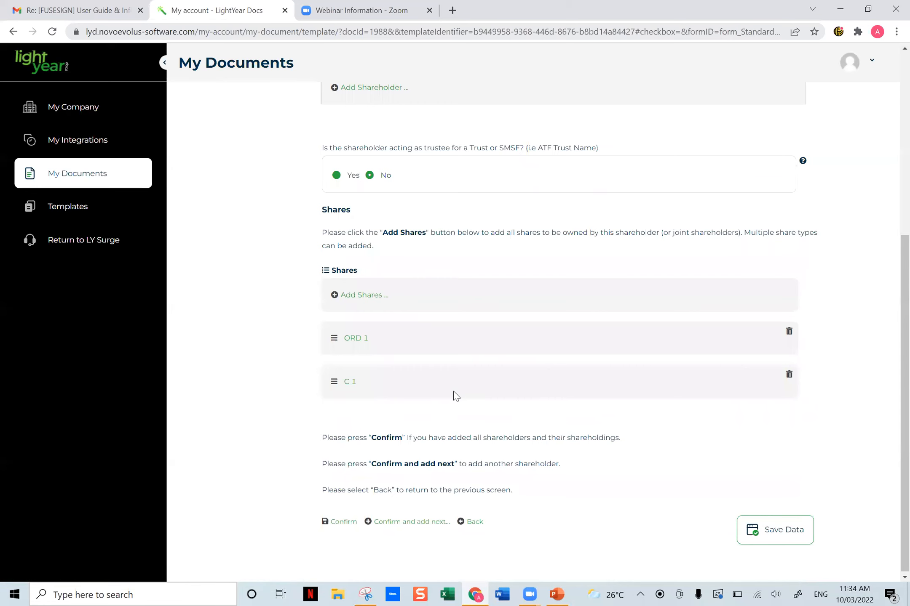
{"action": "scroll", "coordinate": [449, 388], "scroll_direction": "up", "scroll_amount": 5}
{"action": "scroll", "coordinate": [447, 383], "scroll_direction": "down", "scroll_amount": 3}
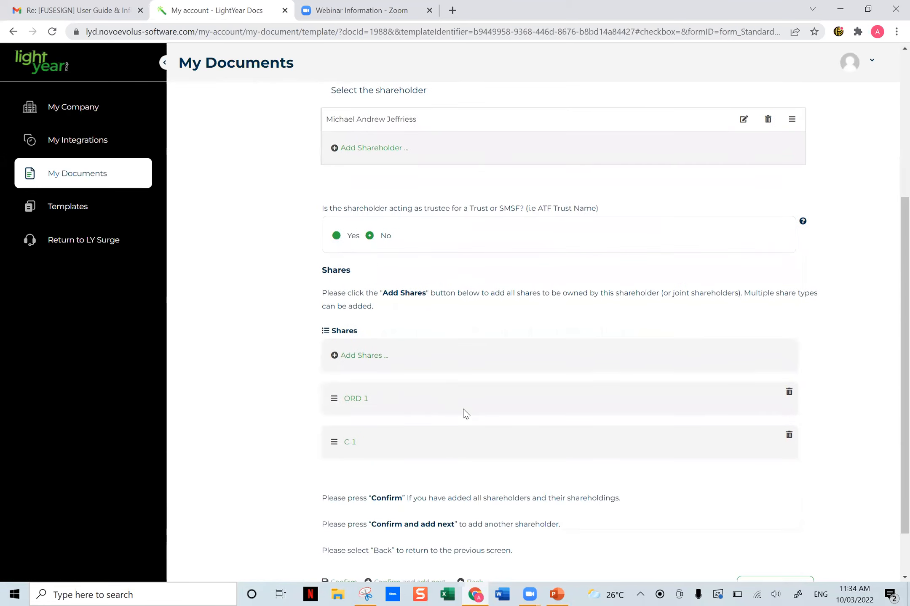
{"action": "scroll", "coordinate": [465, 414], "scroll_direction": "down", "scroll_amount": 1}
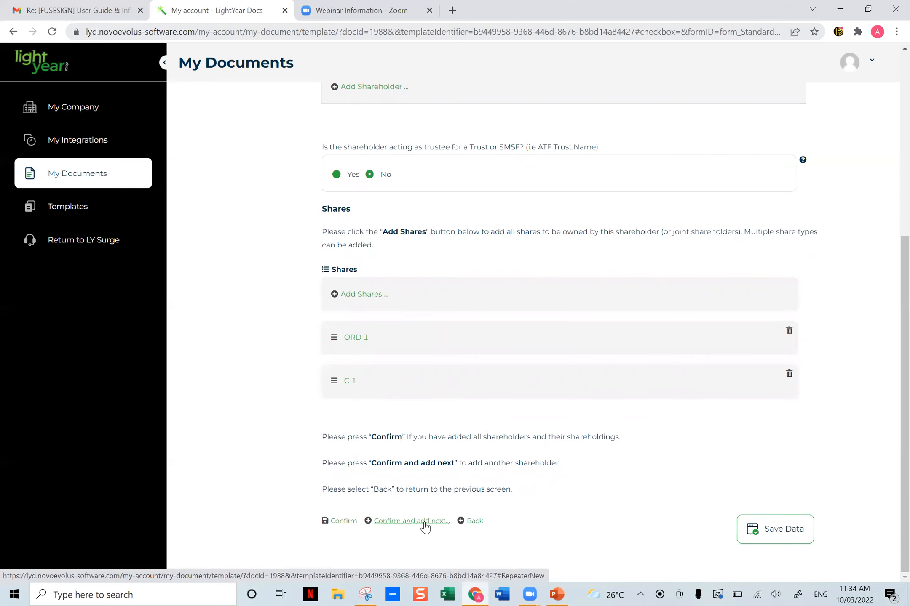
{"action": "left_click", "coordinate": [402, 524]}
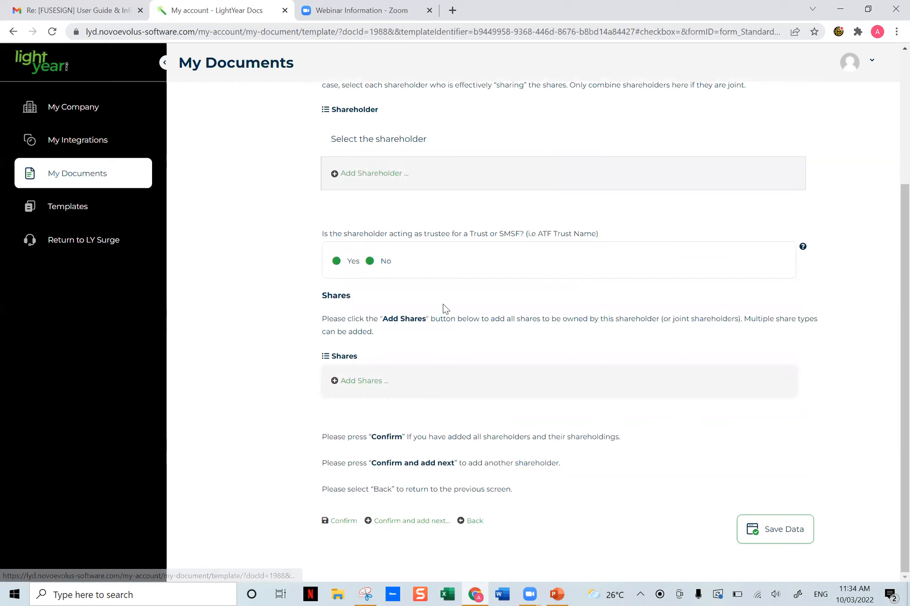
- Add the second associate as shareholder in the second allocation and answer No to acting as trustee
{"action": "scroll", "coordinate": [600, 185], "scroll_direction": "up", "scroll_amount": 3}
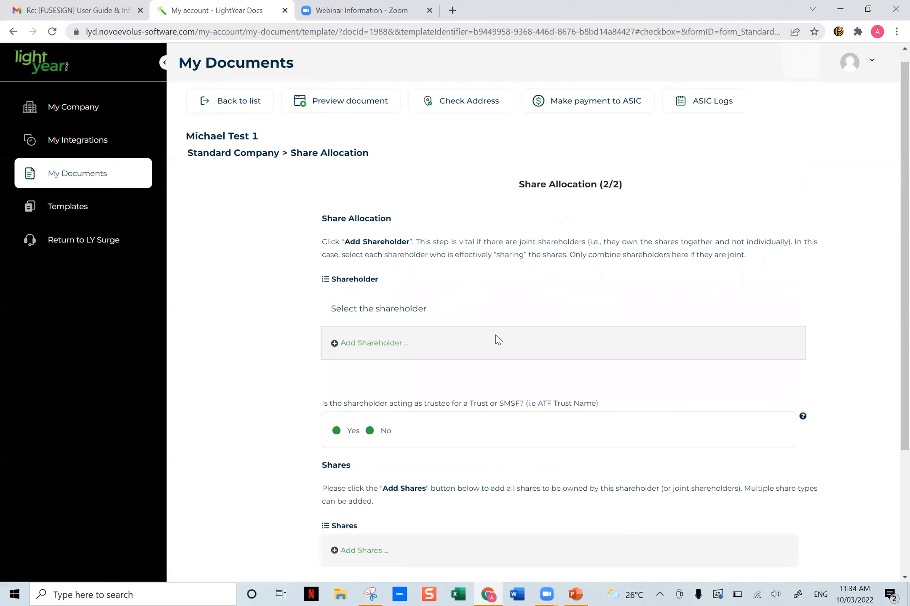
{"action": "left_click", "coordinate": [366, 345]}
{"action": "left_click", "coordinate": [364, 344]}
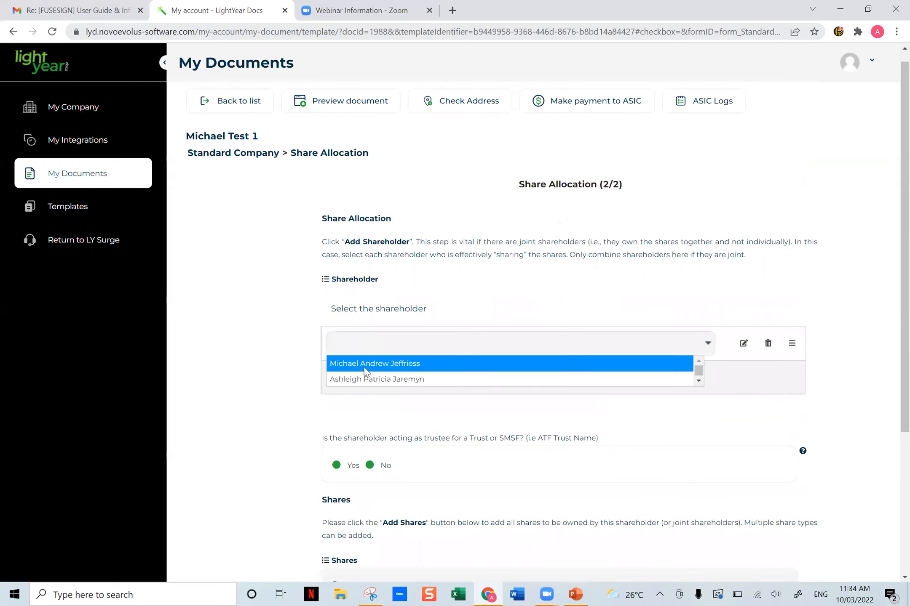
{"action": "left_click", "coordinate": [364, 377]}
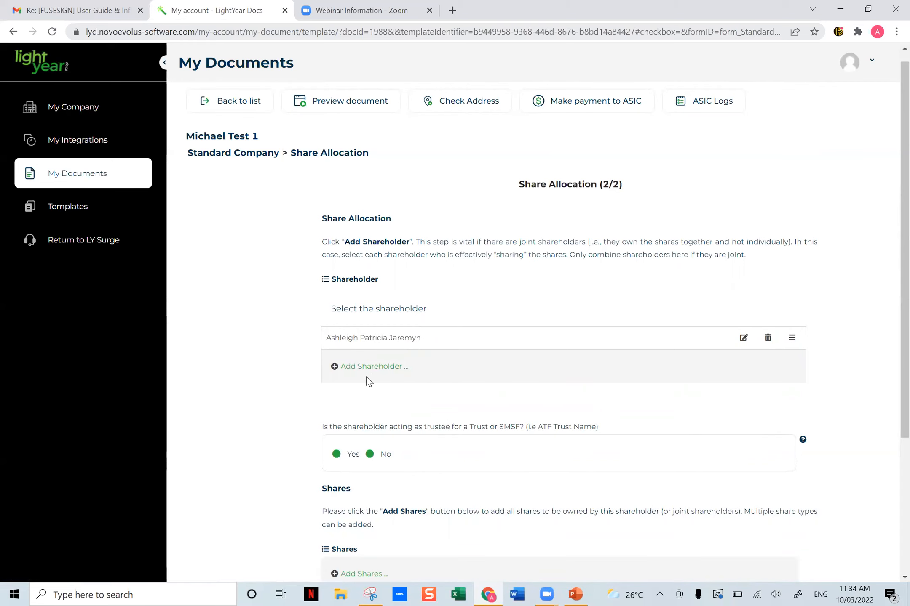
{"action": "left_click_drag", "start_coordinate": [323, 483], "coordinate": [347, 489]}
{"action": "left_click", "coordinate": [347, 489]}
{"action": "scroll", "coordinate": [493, 431], "scroll_direction": "down", "scroll_amount": 3}
{"action": "left_click", "coordinate": [370, 323]}
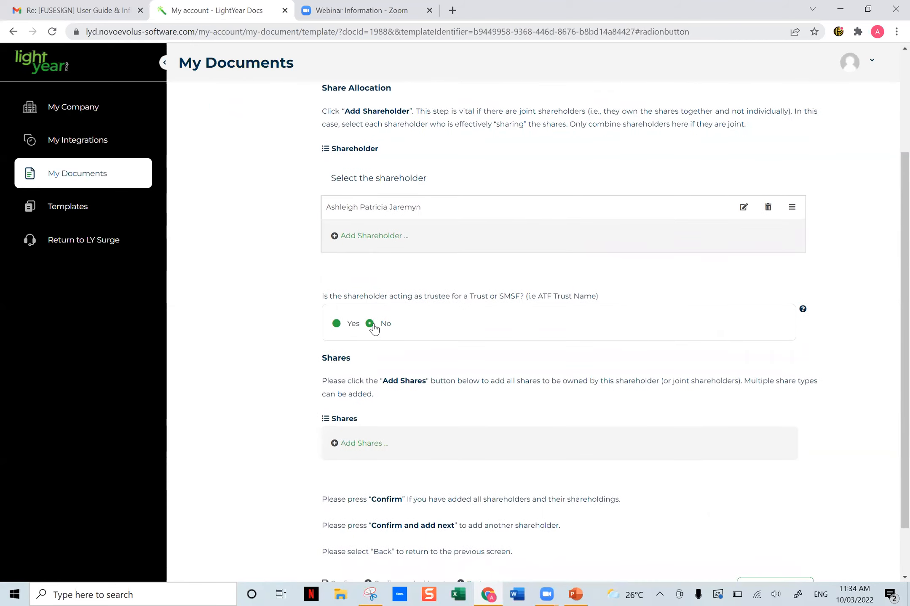
- Add 3 ORD shares at $1 paid per share to the second shareholder's allocation and confirm the shares
{"action": "scroll", "coordinate": [463, 362], "scroll_direction": "down", "scroll_amount": 1}
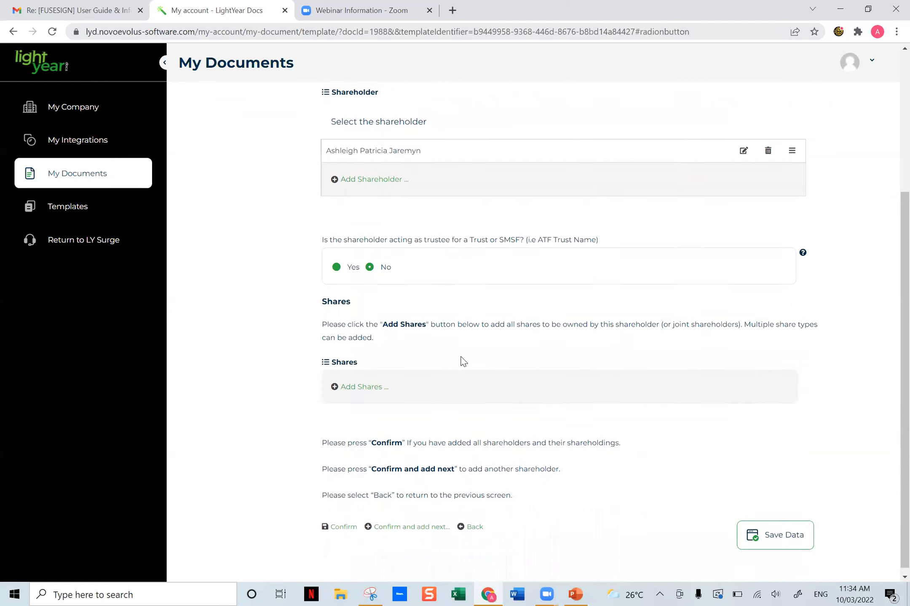
{"action": "left_click", "coordinate": [364, 382]}
{"action": "left_click", "coordinate": [365, 323]}
{"action": "type", "text": "3"}
{"action": "left_click", "coordinate": [470, 324]}
{"action": "type", "text": "1"}
{"action": "key", "text": "Tab"}
{"action": "left_click", "coordinate": [581, 398]}
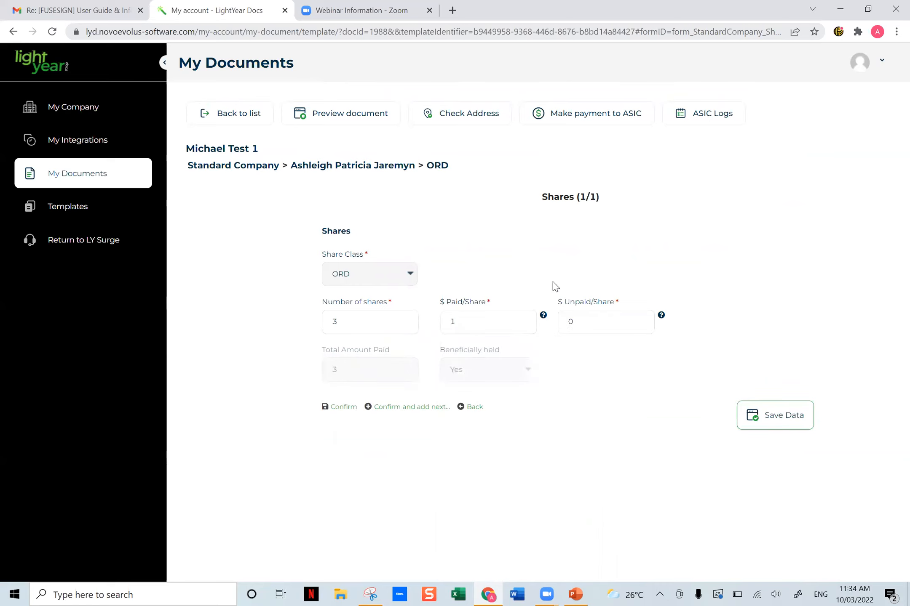
{"action": "left_click", "coordinate": [340, 407]}
- Confirm the second share allocation, then compare the Company Associates list with the shareholders in the Shares Allocation section
{"action": "left_click_drag", "start_coordinate": [626, 206], "coordinate": [508, 203]}
{"action": "left_click", "coordinate": [521, 225]}
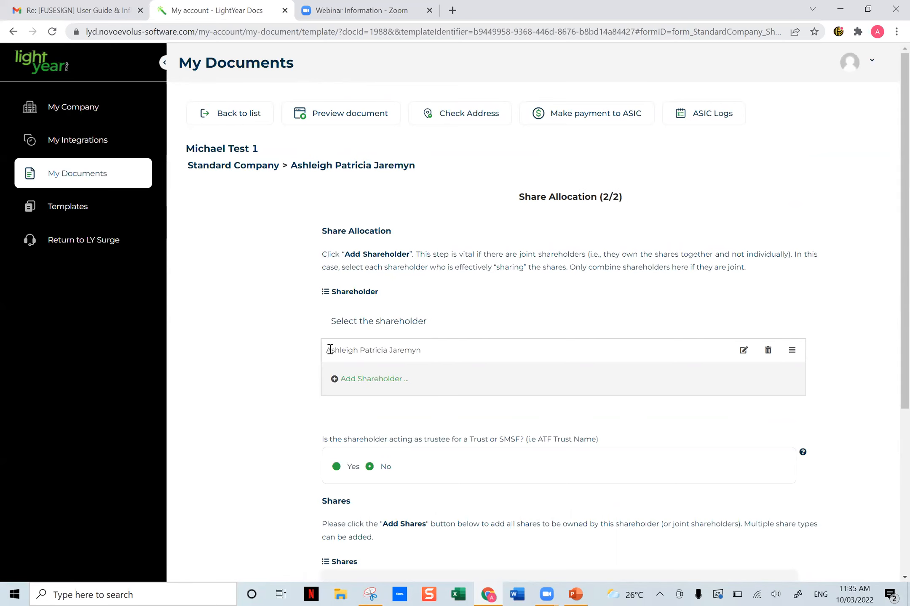
{"action": "scroll", "coordinate": [387, 360], "scroll_direction": "down", "scroll_amount": 5}
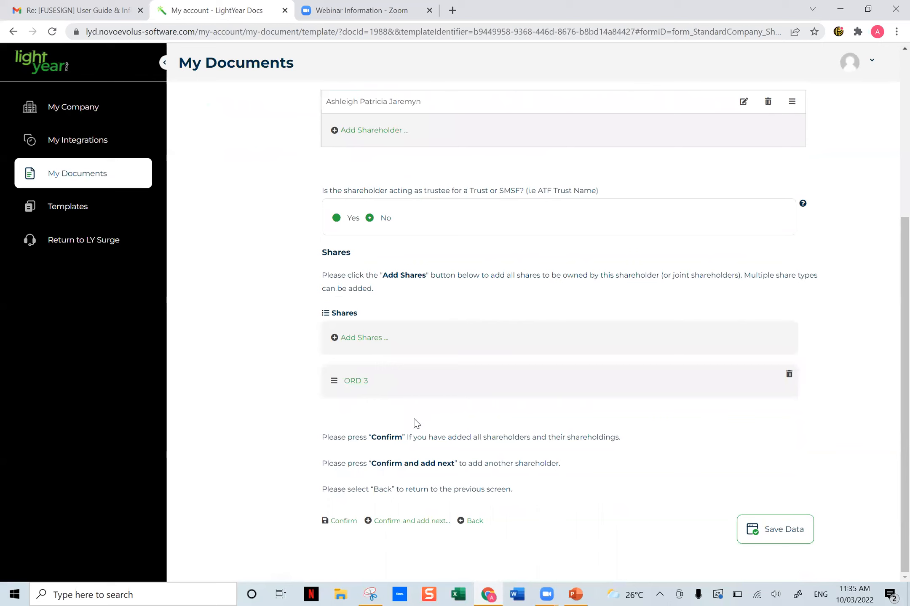
{"action": "left_click", "coordinate": [343, 523]}
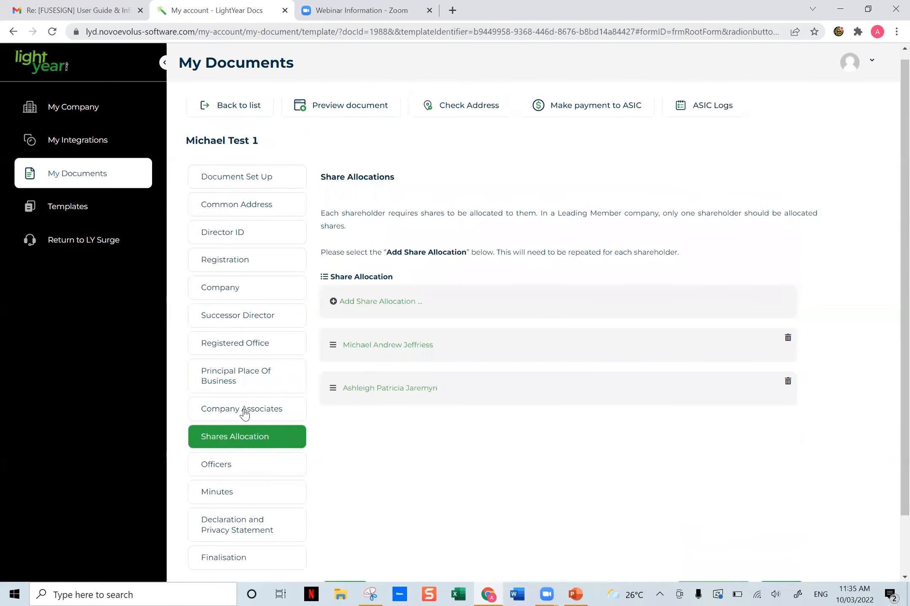
{"action": "left_click", "coordinate": [244, 412]}
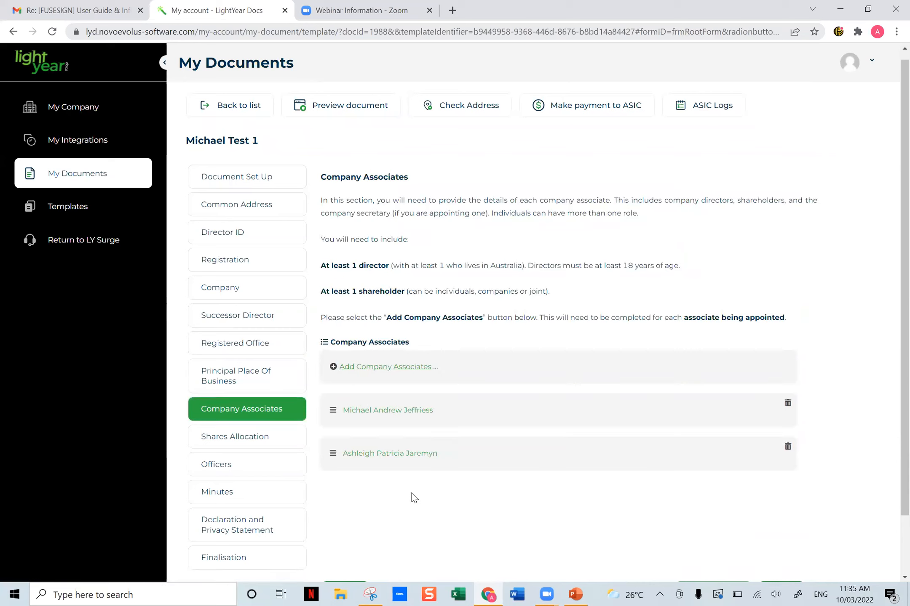
{"action": "left_click", "coordinate": [243, 437]}
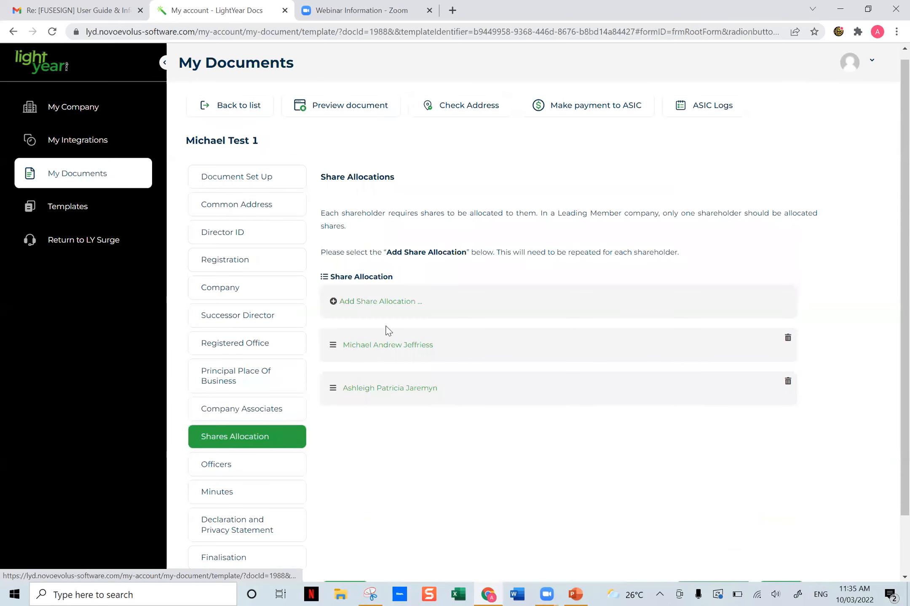
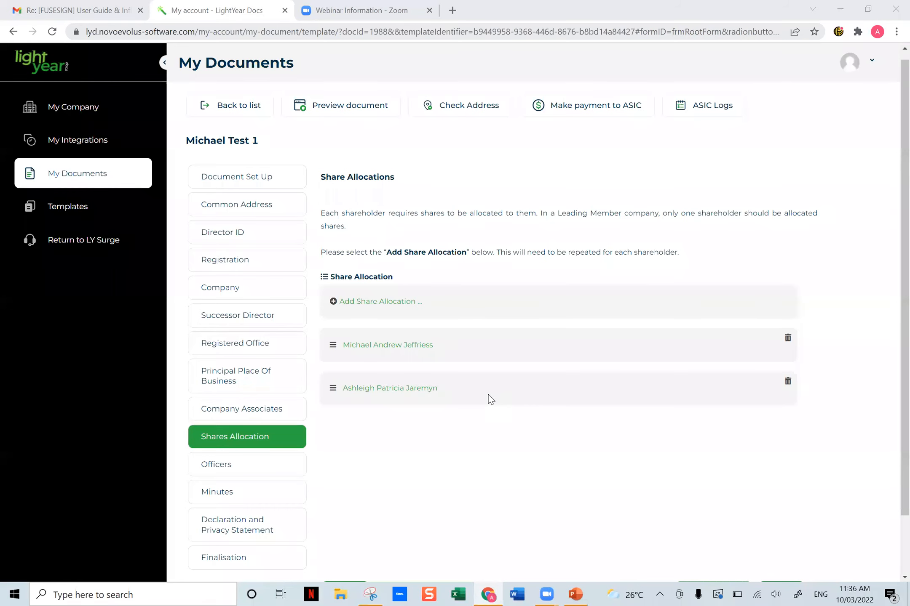
- Review the Company Associates list, then set the first associate as both Public Officer and Chairperson in the Officers section
{"action": "left_click", "coordinate": [244, 412]}
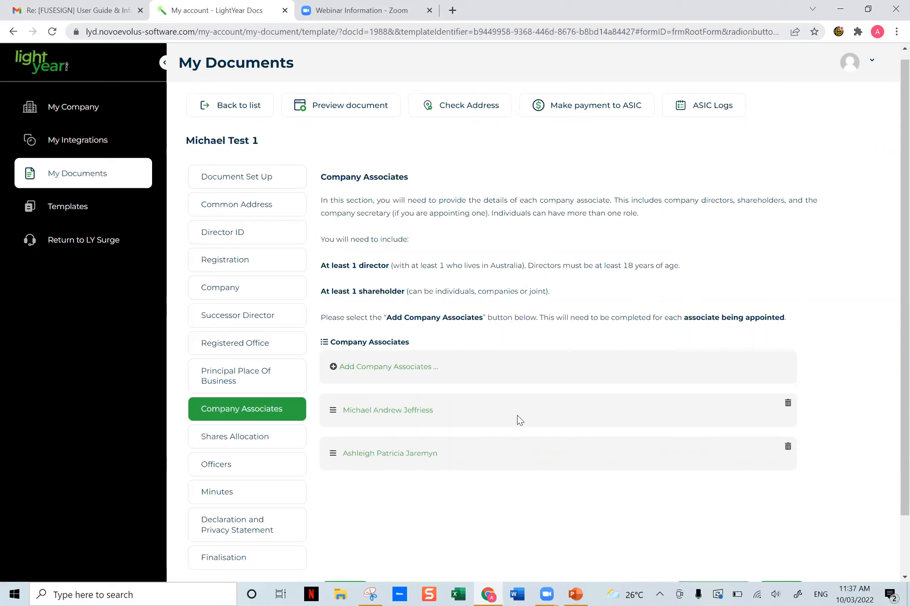
{"action": "scroll", "coordinate": [522, 394], "scroll_direction": "down", "scroll_amount": 2}
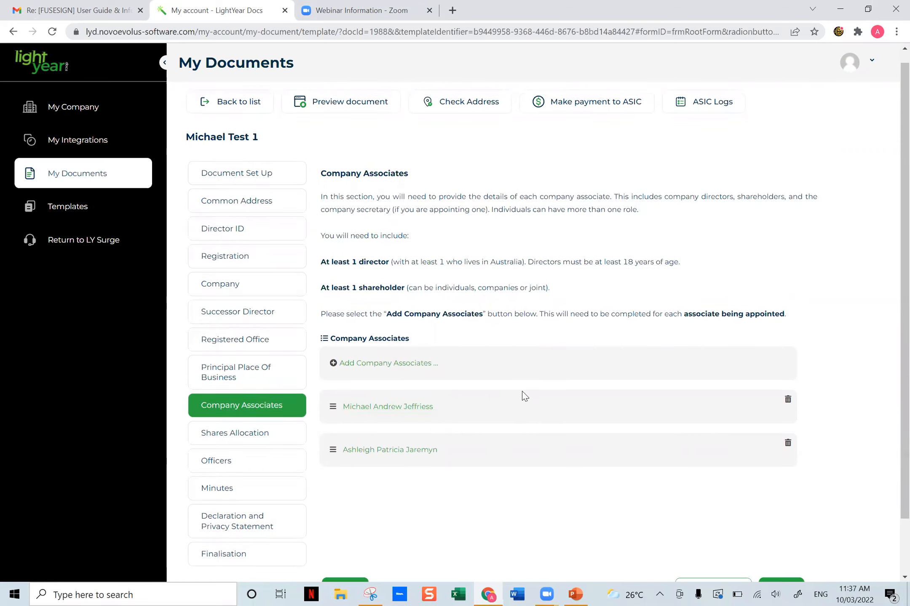
{"action": "left_click", "coordinate": [216, 399]}
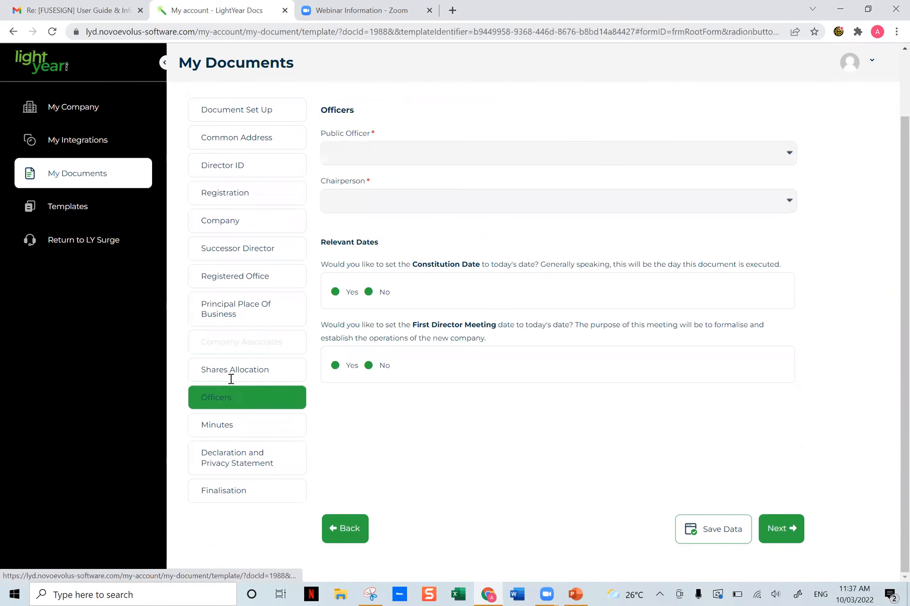
{"action": "left_click", "coordinate": [386, 153]}
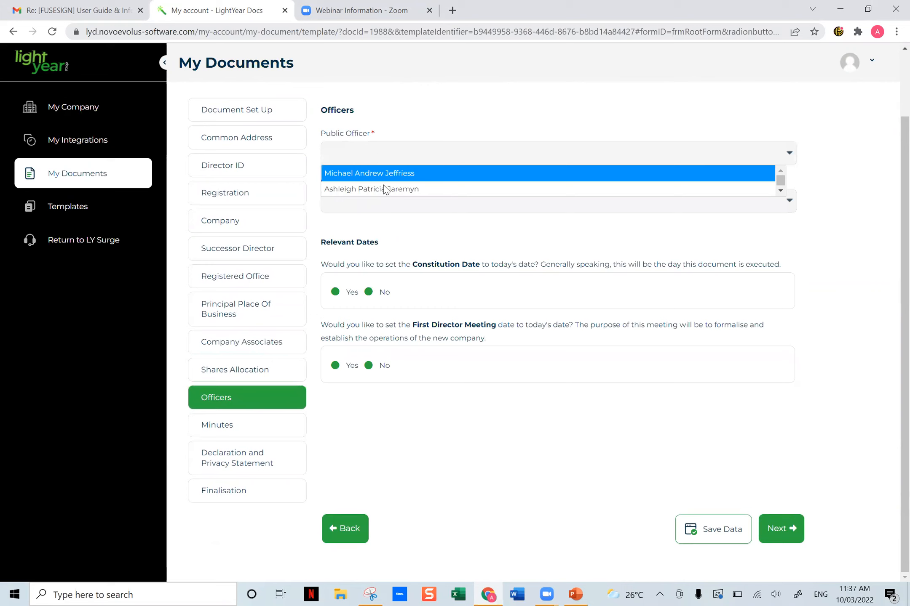
{"action": "left_click", "coordinate": [381, 173]}
{"action": "left_click", "coordinate": [398, 203]}
{"action": "left_click", "coordinate": [390, 222]}
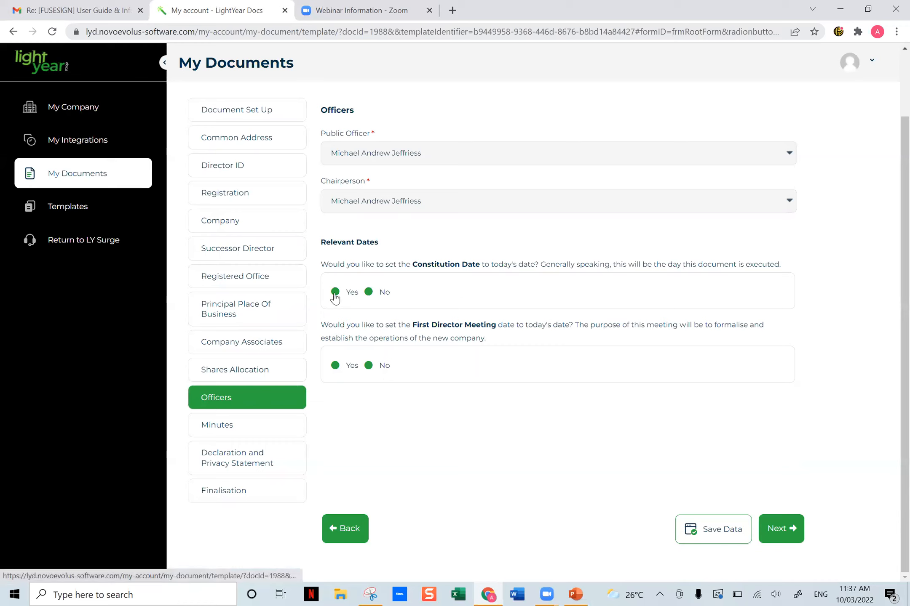
- Answer Yes to setting both the Constitution Date and the First Director Meeting date to today's date
{"action": "left_click", "coordinate": [368, 292]}
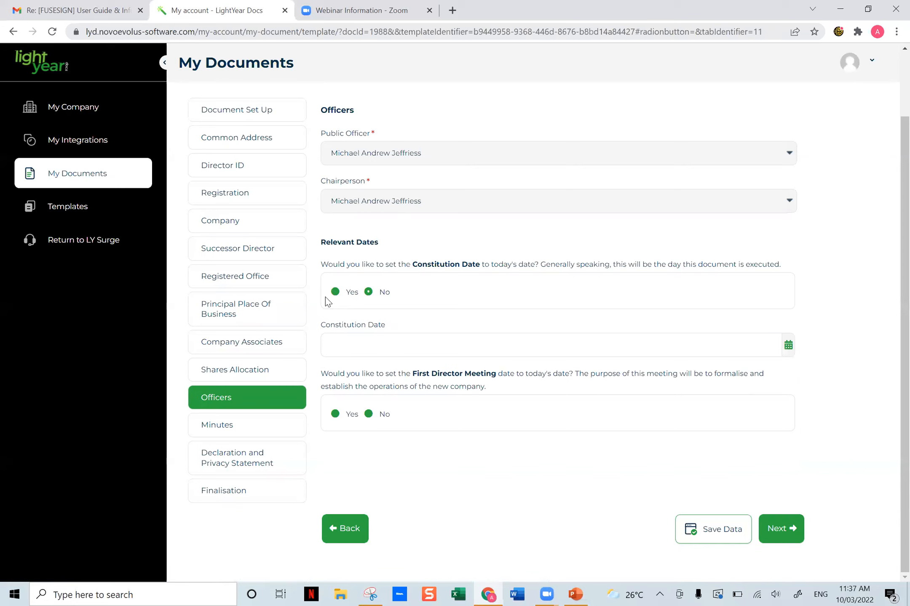
{"action": "left_click", "coordinate": [335, 292]}
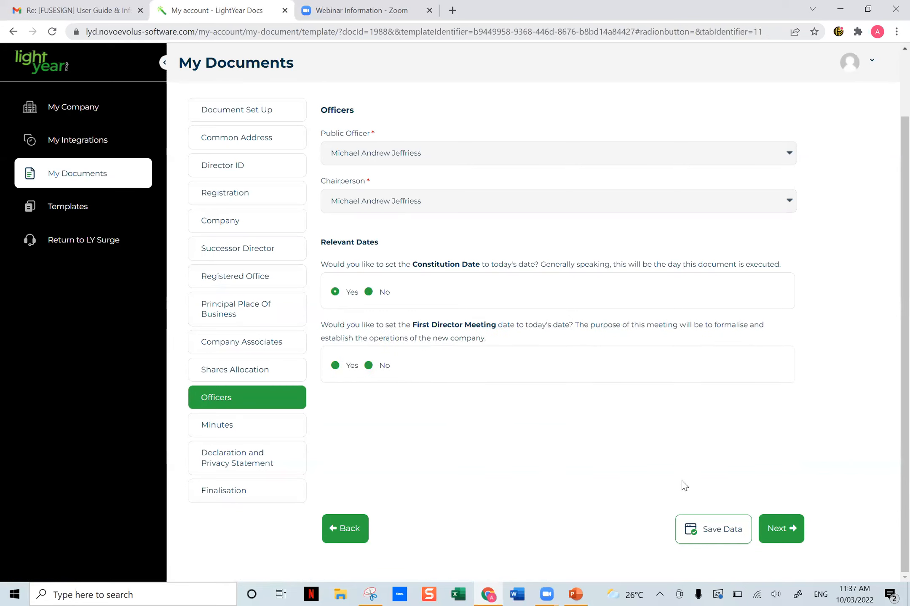
{"action": "left_click", "coordinate": [335, 365]}
- Examine the help text and extra questions for changing the Standard Minutes, leaving the Minutes answer at No
{"action": "left_click", "coordinate": [243, 428]}
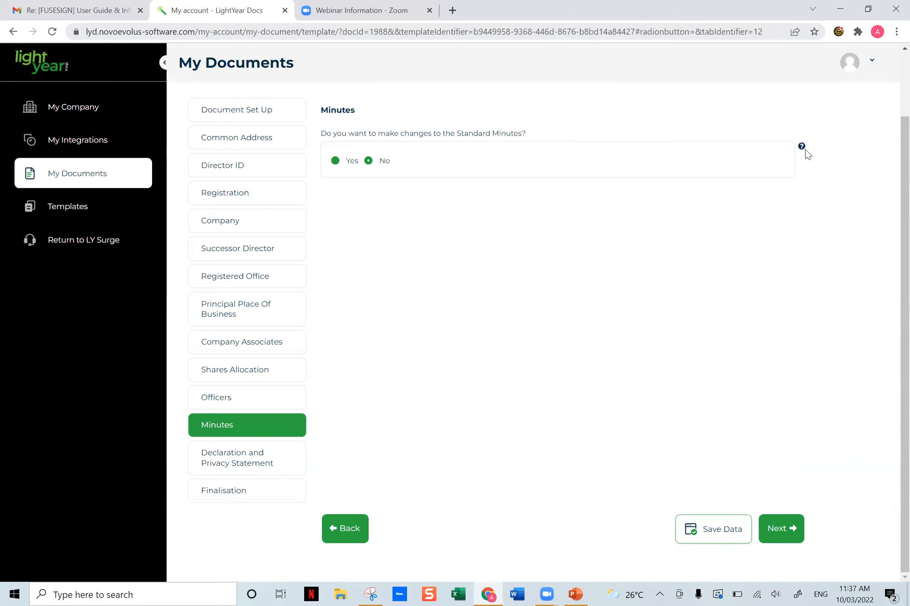
{"action": "mouse_move", "coordinate": [805, 150]}
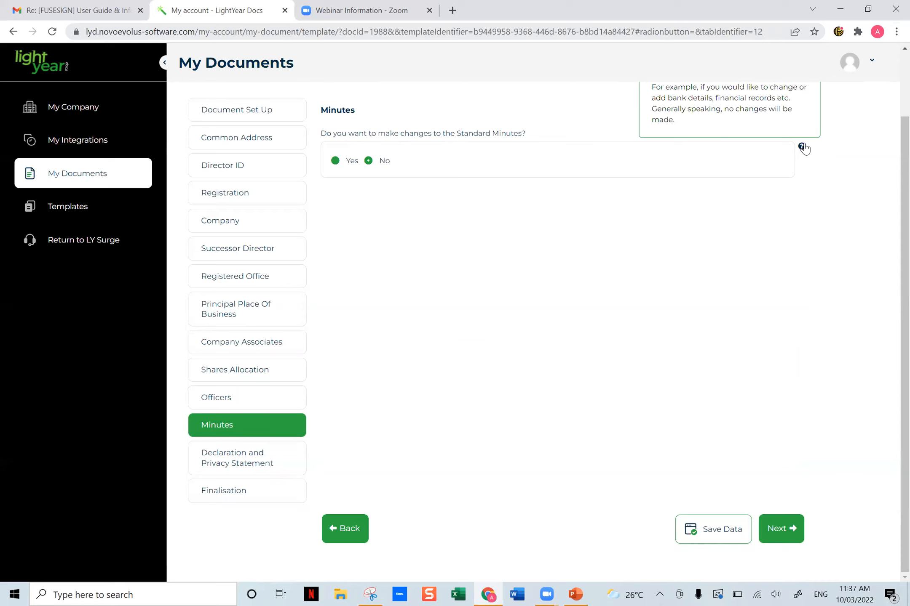
{"action": "left_click", "coordinate": [336, 161]}
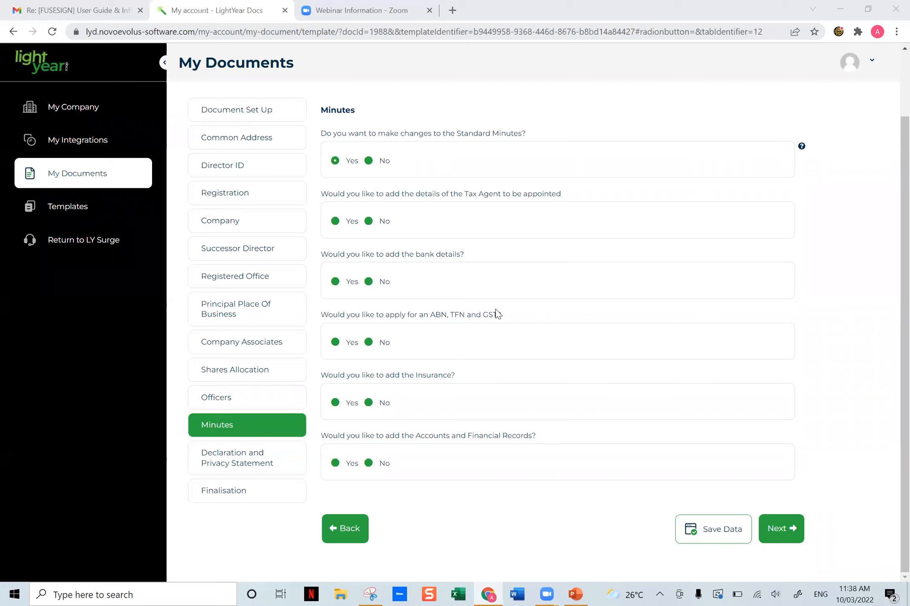
{"action": "left_click", "coordinate": [368, 161]}
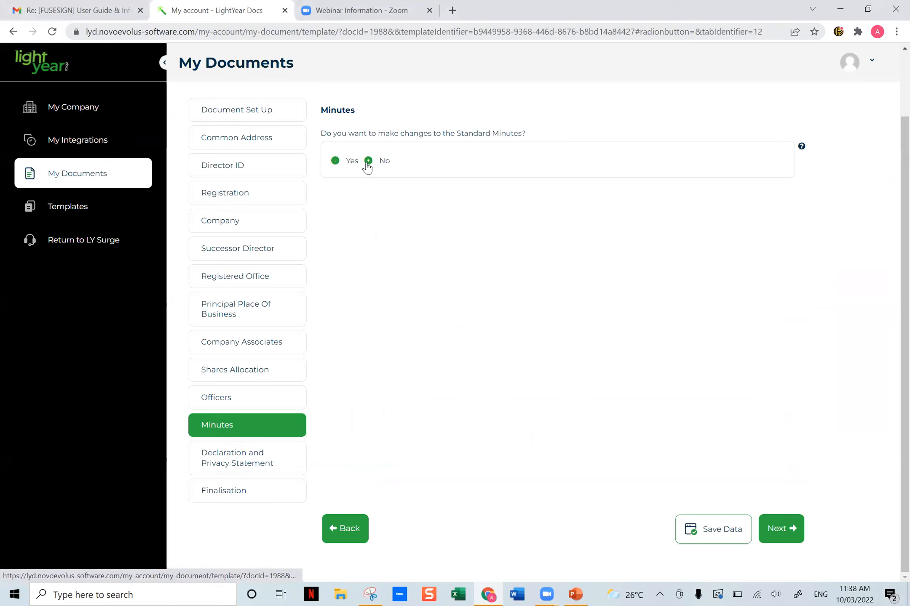
- Review the Declaration and Privacy Statement section with its ACN field, and the Check Address instruction in the Finalisation section
{"action": "left_click", "coordinate": [249, 465]}
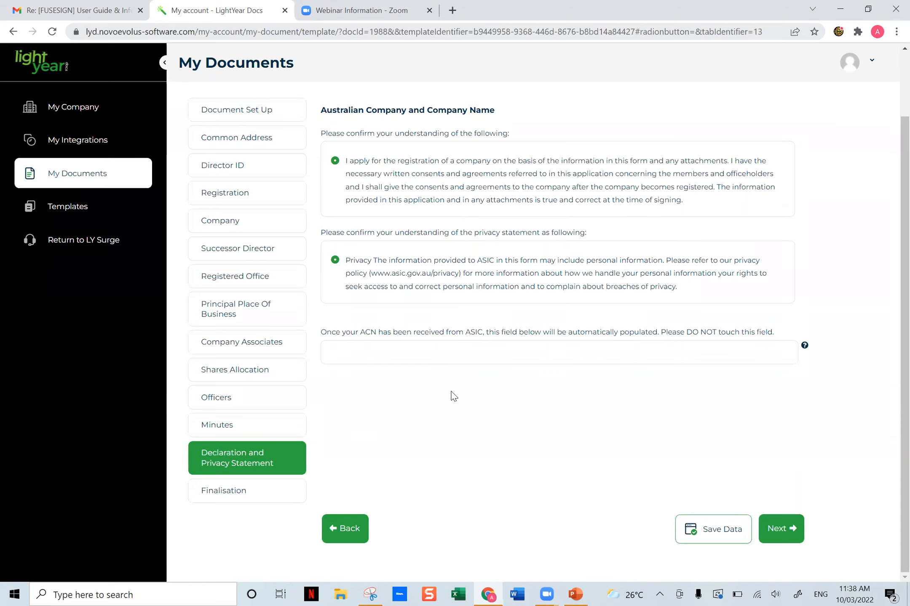
{"action": "left_click", "coordinate": [385, 353]}
{"action": "left_click", "coordinate": [214, 496]}
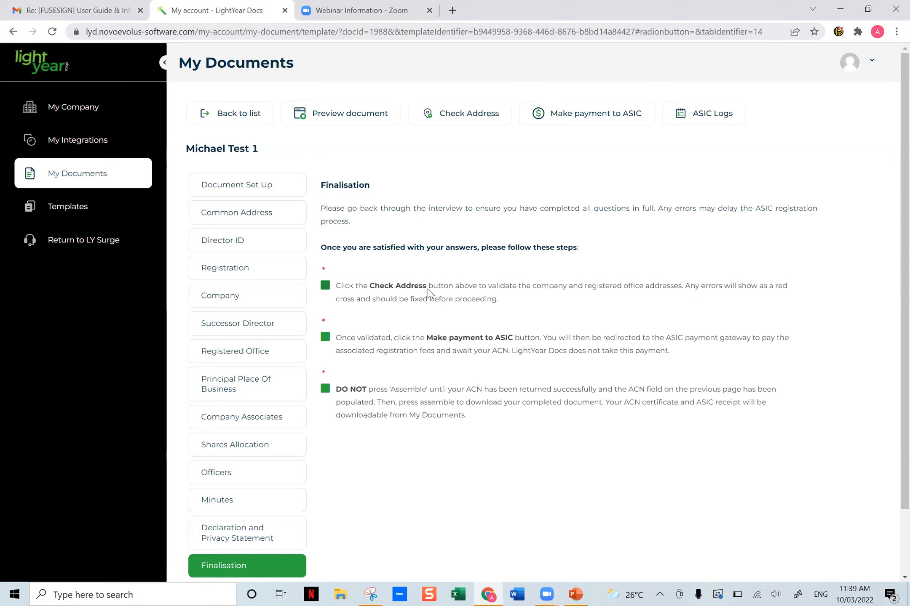
{"action": "left_click_drag", "start_coordinate": [423, 288], "coordinate": [372, 291]}
{"action": "left_click", "coordinate": [384, 300]}
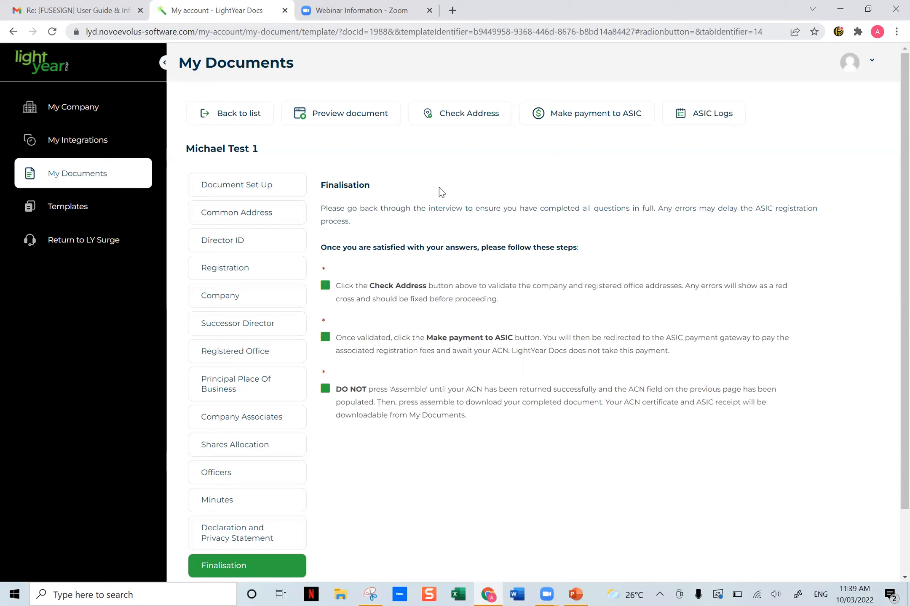
- Run the ASIC address check, close the verification result and tick the Check Address item in Finalisation
{"action": "left_click", "coordinate": [443, 116]}
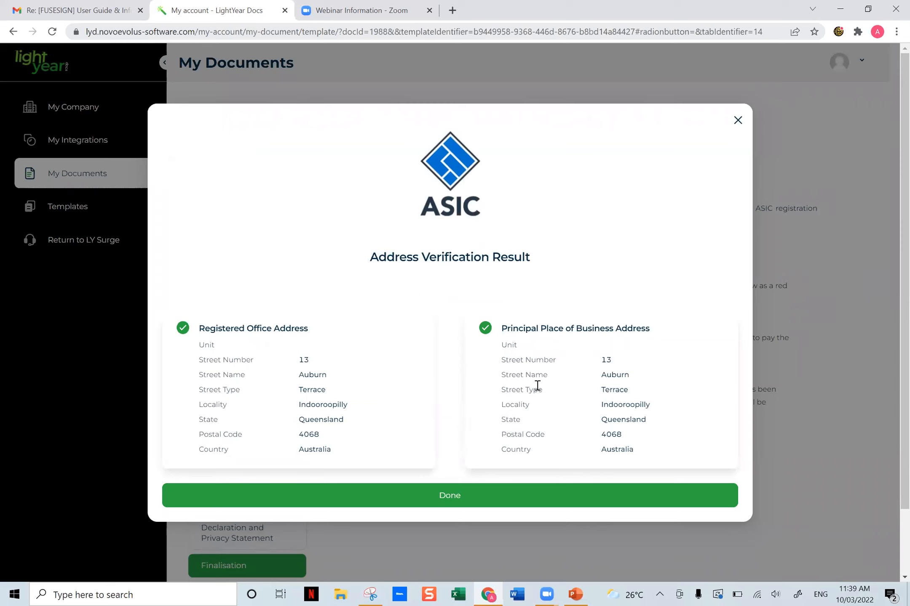
{"action": "left_click", "coordinate": [444, 498]}
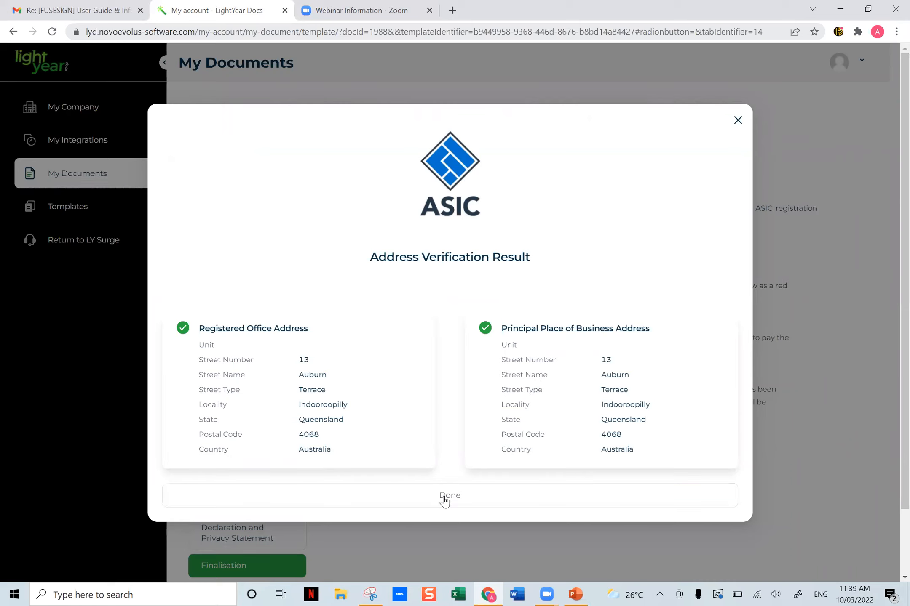
{"action": "left_click", "coordinate": [450, 497]}
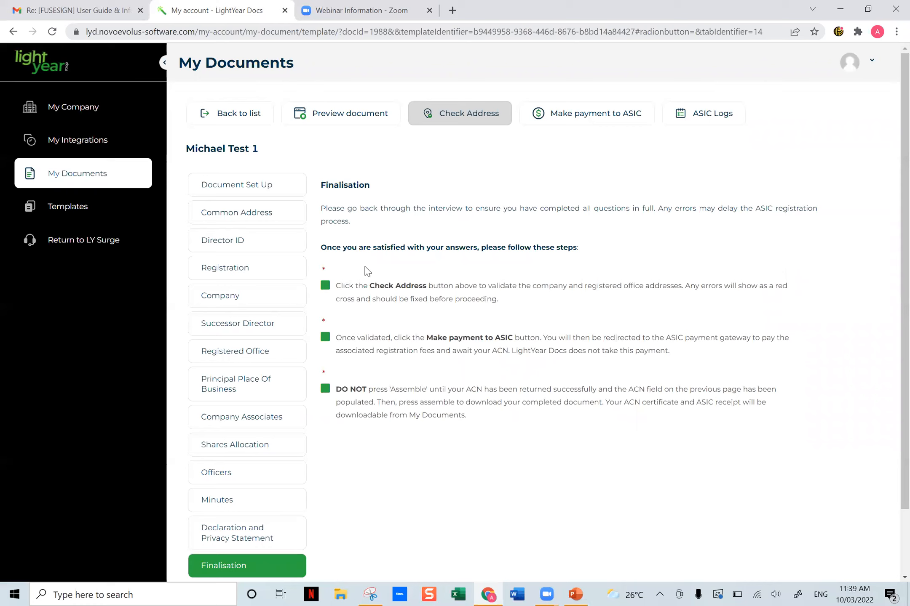
{"action": "left_click", "coordinate": [325, 286]}
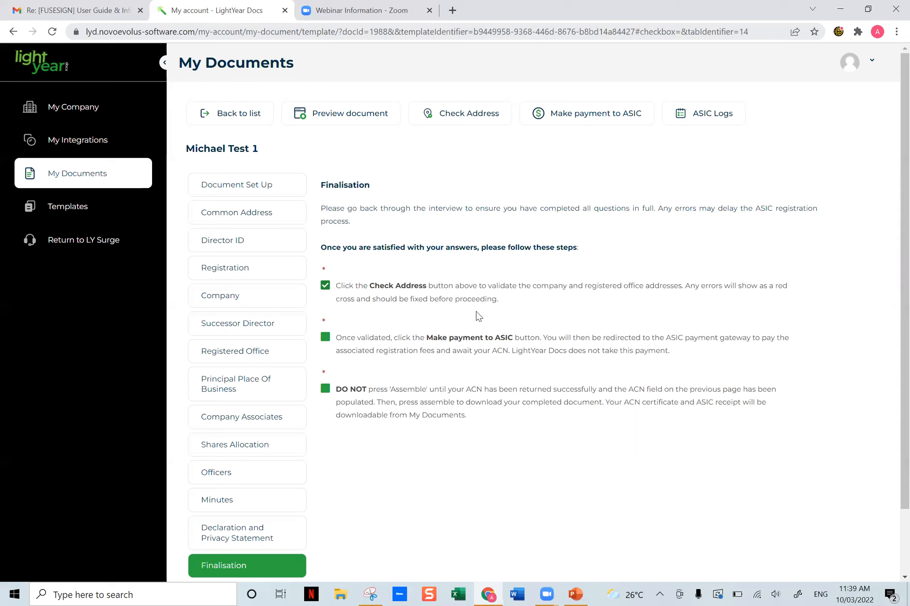
- Tick the Make payment to ASIC item and proceed to the ASIC payment page, agreeing to leave the site
{"action": "mouse_move", "coordinate": [702, 359]}
{"action": "left_mouse_down"}
{"action": "mouse_move", "coordinate": [444, 348]}
{"action": "mouse_move", "coordinate": [702, 360]}
{"action": "left_mouse_up"}
{"action": "left_click", "coordinate": [568, 363]}
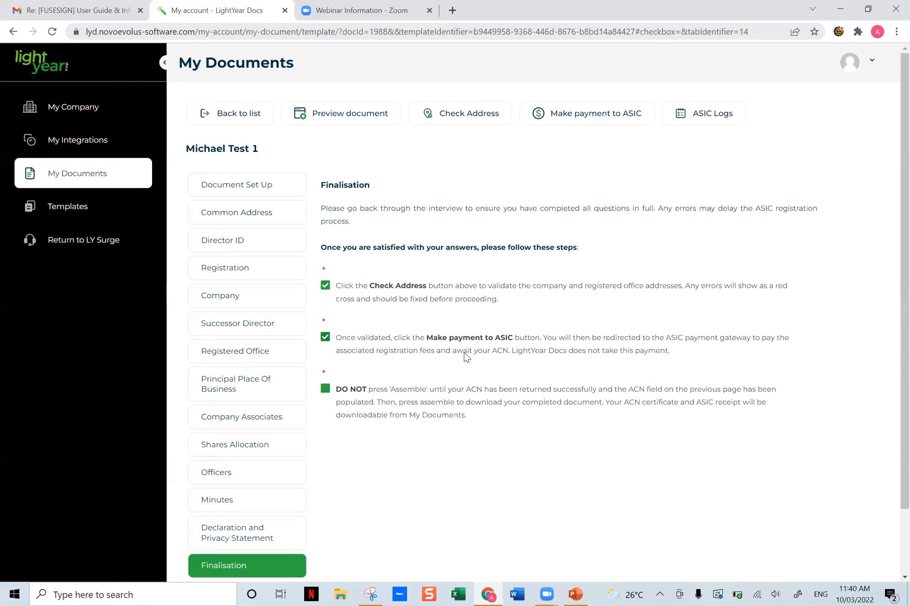
{"action": "left_click", "coordinate": [610, 118]}
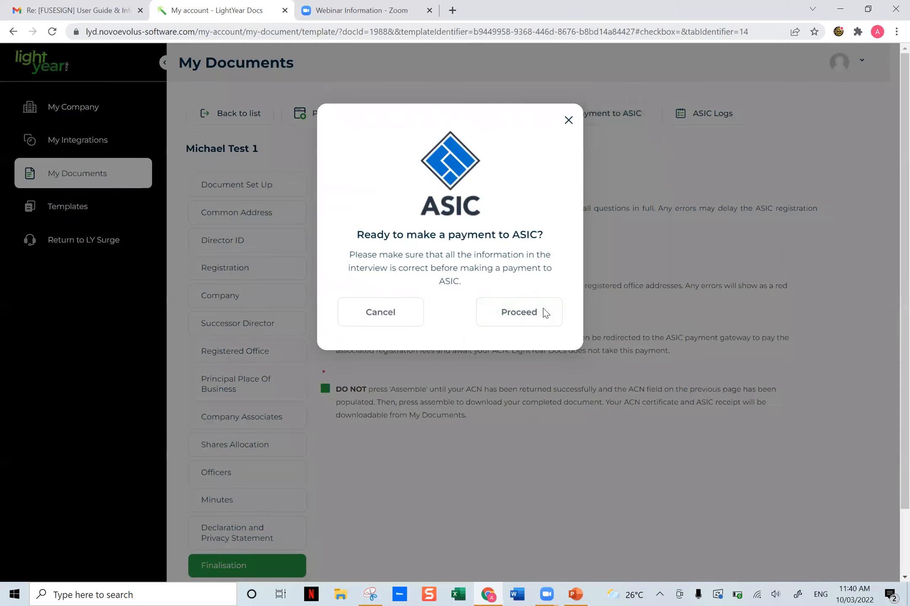
{"action": "left_click", "coordinate": [543, 309]}
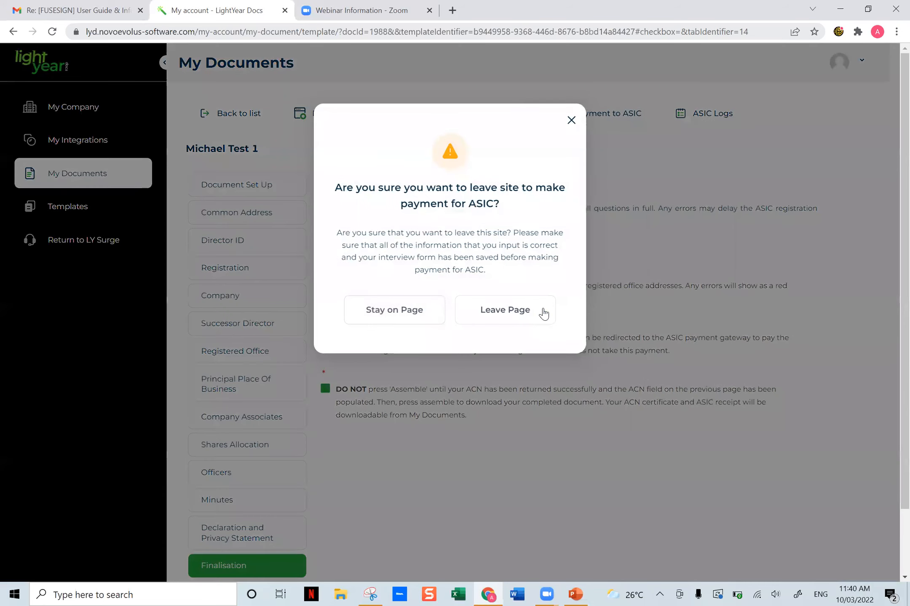
{"action": "left_click", "coordinate": [518, 325]}
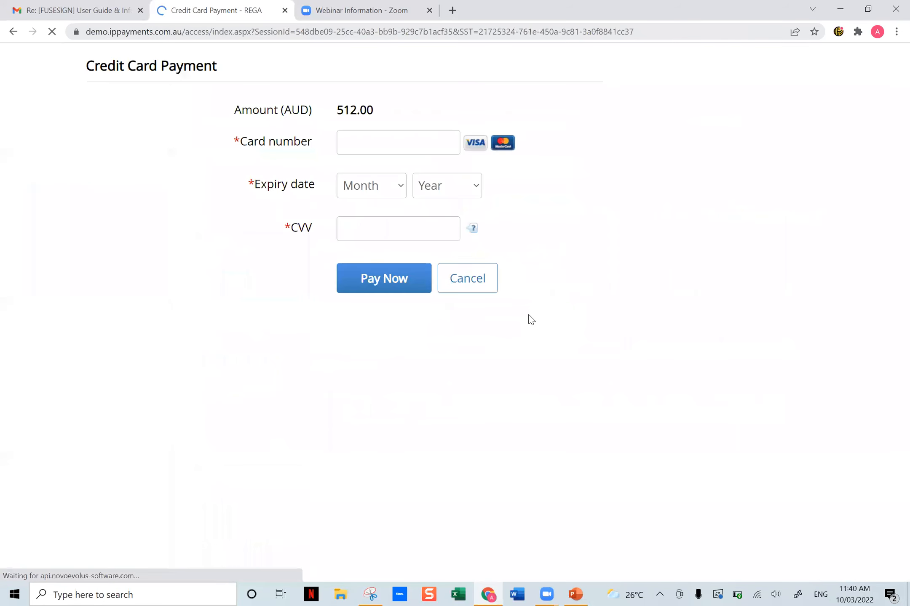
- Pay the ASIC registration fee with a saved Visa card, entering the card's CVV, and return to the documents list
{"action": "left_click", "coordinate": [398, 142]}
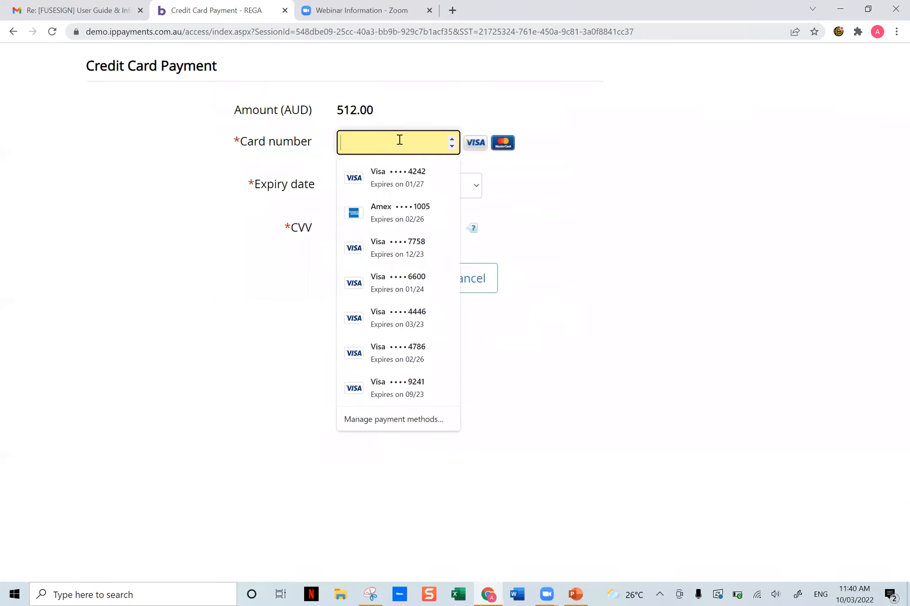
{"action": "left_click", "coordinate": [398, 177]}
{"action": "left_click", "coordinate": [388, 235]}
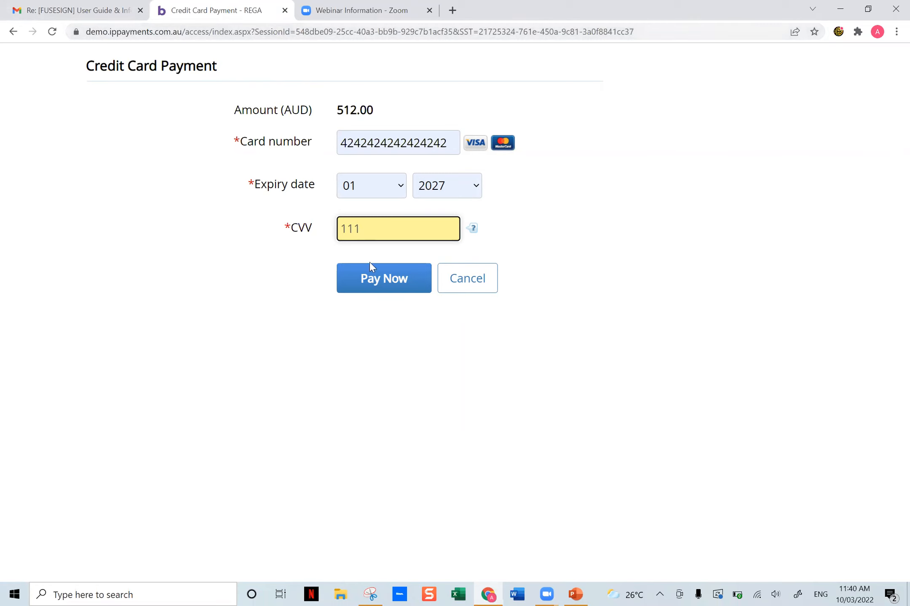
{"action": "left_click", "coordinate": [399, 279]}
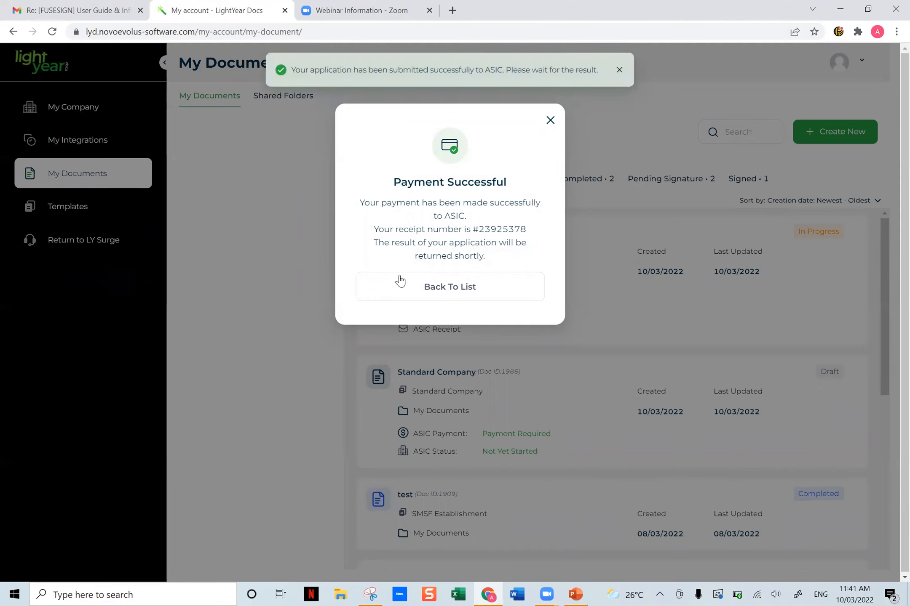
{"action": "left_click_drag", "start_coordinate": [530, 234], "coordinate": [479, 236]}
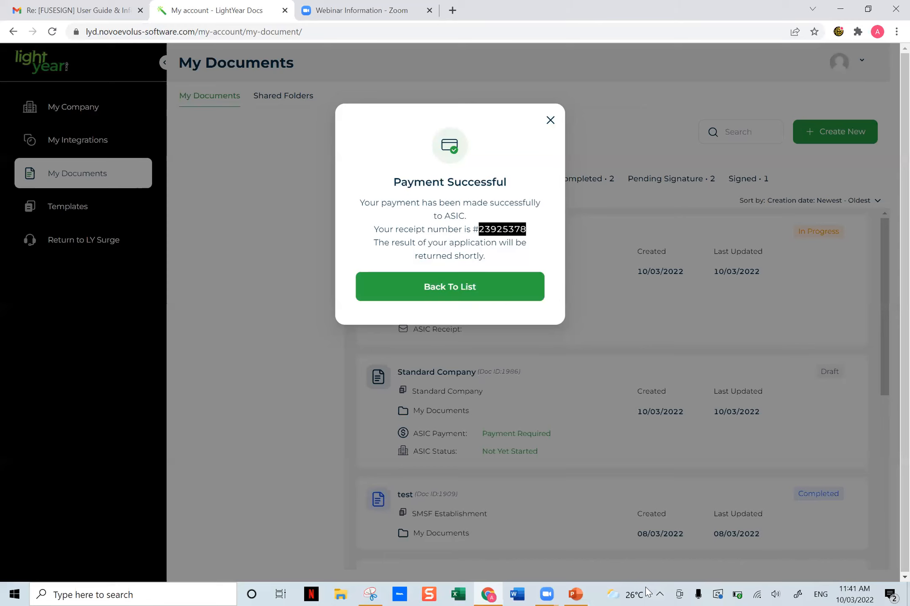
{"action": "left_click", "coordinate": [473, 288]}
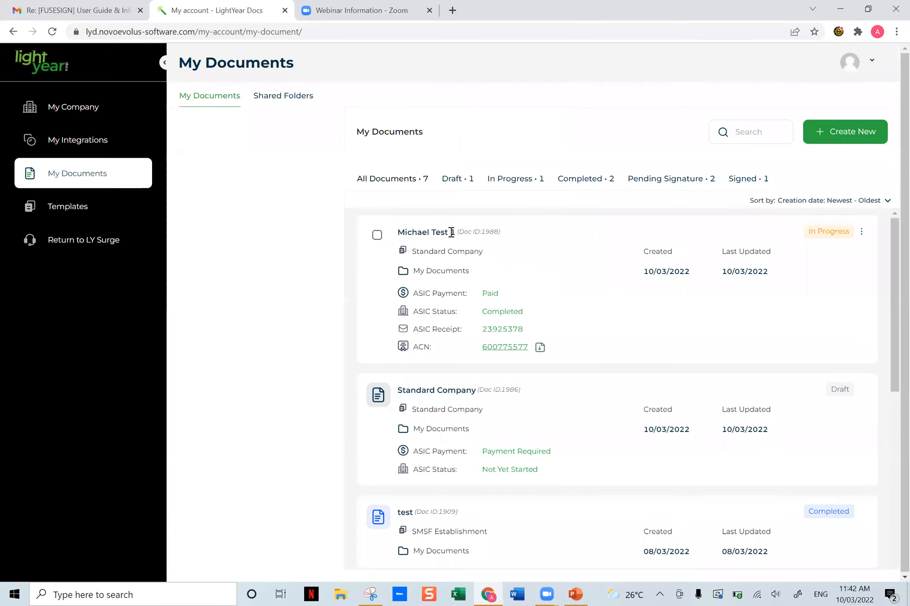
- Examine the paid Standard Company document's name, folder, ASIC payment, status and receipt, and open its ASIC registration certificate
{"action": "left_click_drag", "start_coordinate": [455, 232], "coordinate": [405, 232]}
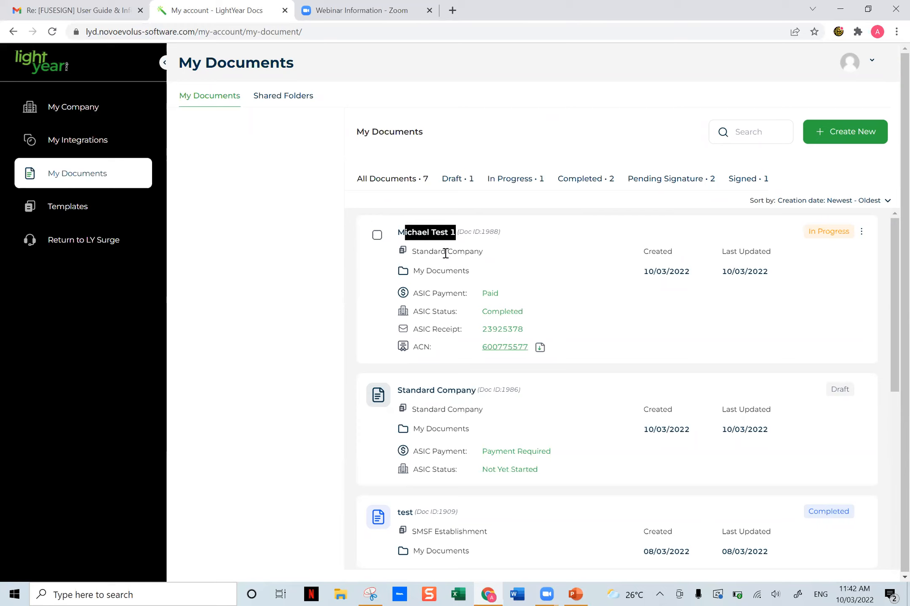
{"action": "left_click_drag", "start_coordinate": [470, 273], "coordinate": [425, 276]}
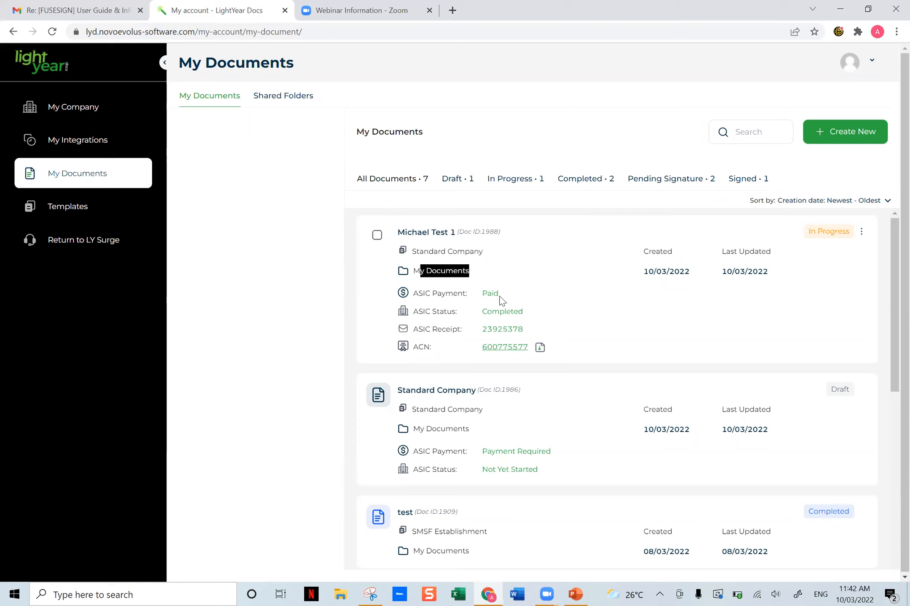
{"action": "left_click_drag", "start_coordinate": [501, 295], "coordinate": [475, 297]}
{"action": "left_click_drag", "start_coordinate": [529, 316], "coordinate": [472, 316]}
{"action": "left_click_drag", "start_coordinate": [529, 336], "coordinate": [522, 336]}
{"action": "left_click", "coordinate": [556, 336]}
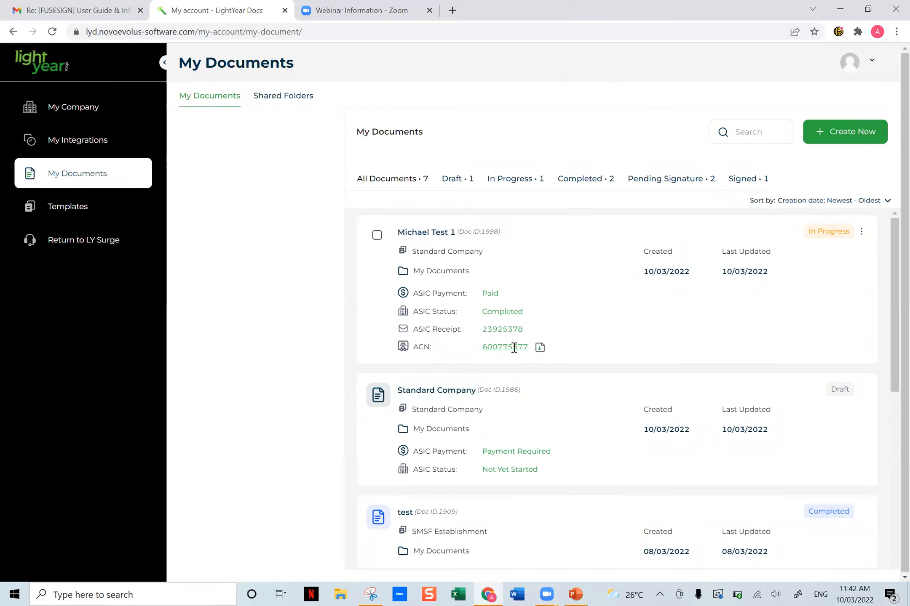
{"action": "left_click", "coordinate": [540, 349]}
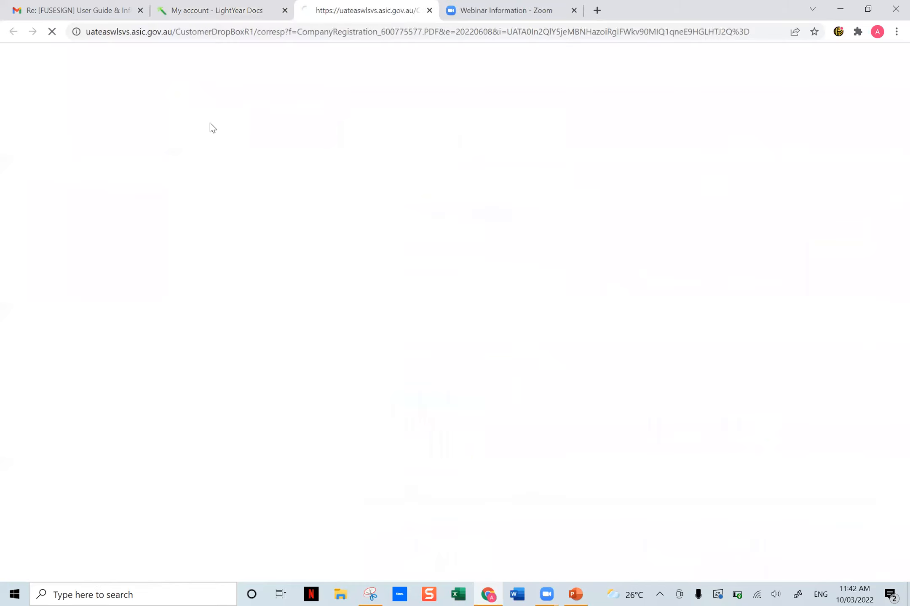
{"action": "left_click", "coordinate": [209, 10]}
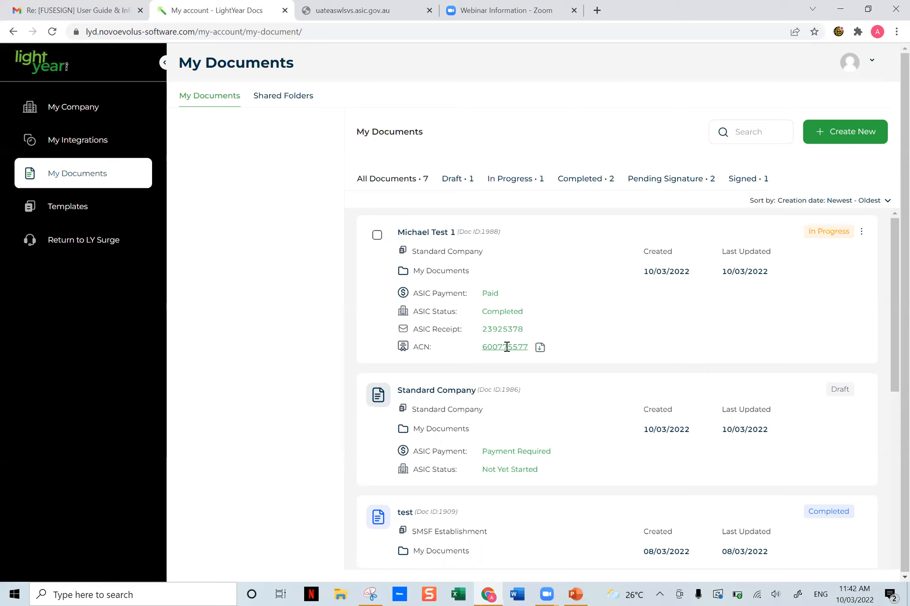
- Reopen the paid Standard Company document's interview and check the ACN field in the Declaration and Privacy Statement section
{"action": "left_click", "coordinate": [860, 234]}
{"action": "left_click", "coordinate": [813, 318]}
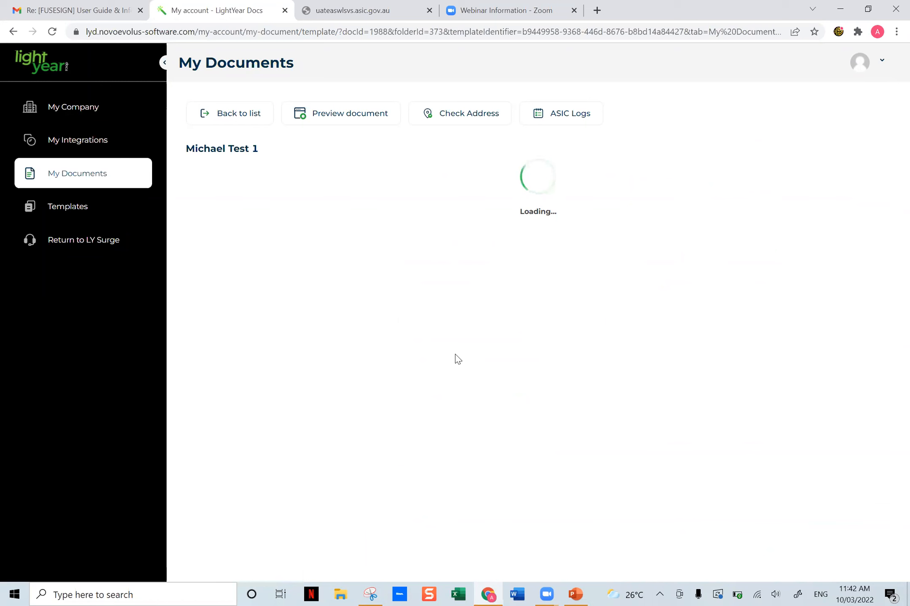
{"action": "left_click", "coordinate": [216, 531]}
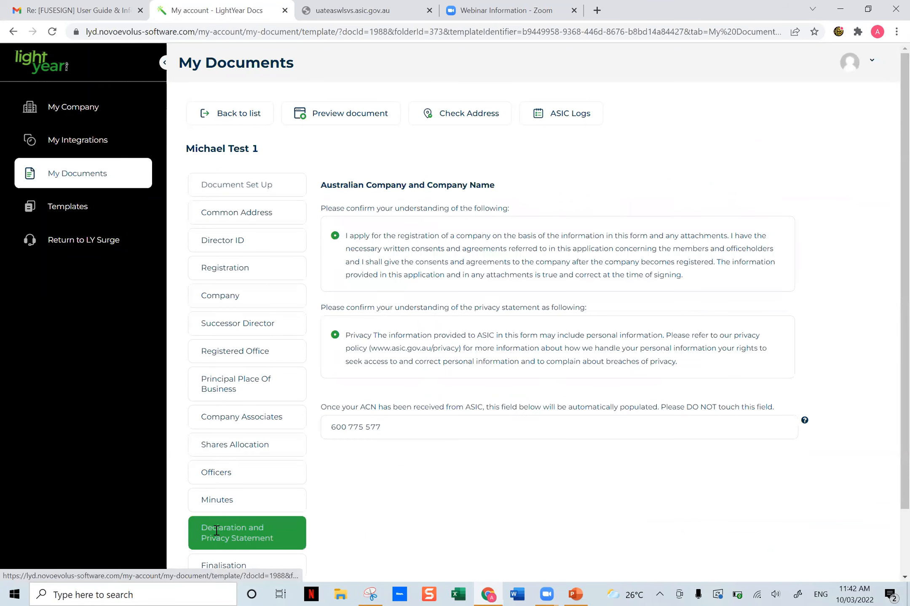
{"action": "left_click", "coordinate": [417, 429]}
{"action": "scroll", "coordinate": [496, 469], "scroll_direction": "down", "scroll_amount": 2}
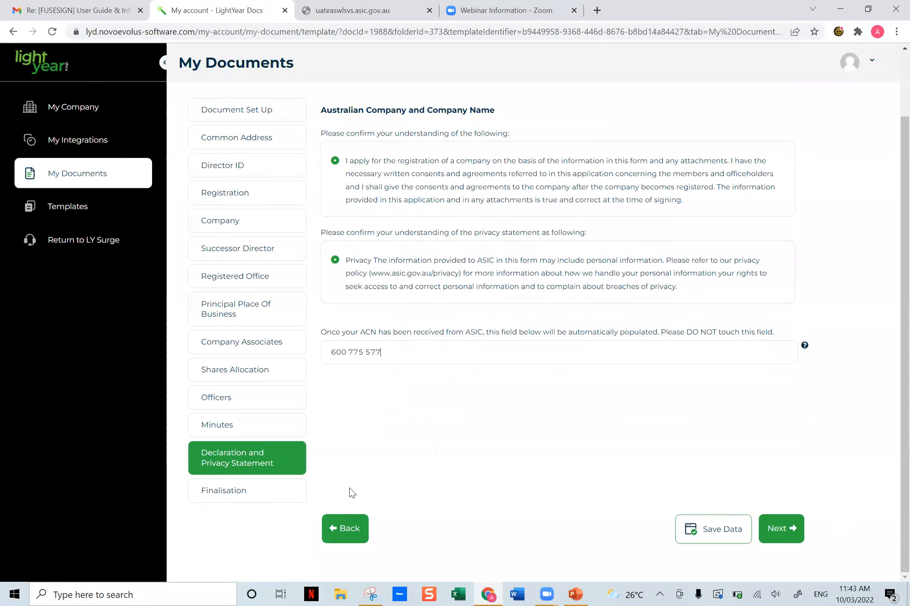
- Review the Finalisation instructions, assemble the Standard Company document and decline the hard copy order
{"action": "left_click", "coordinate": [259, 489]}
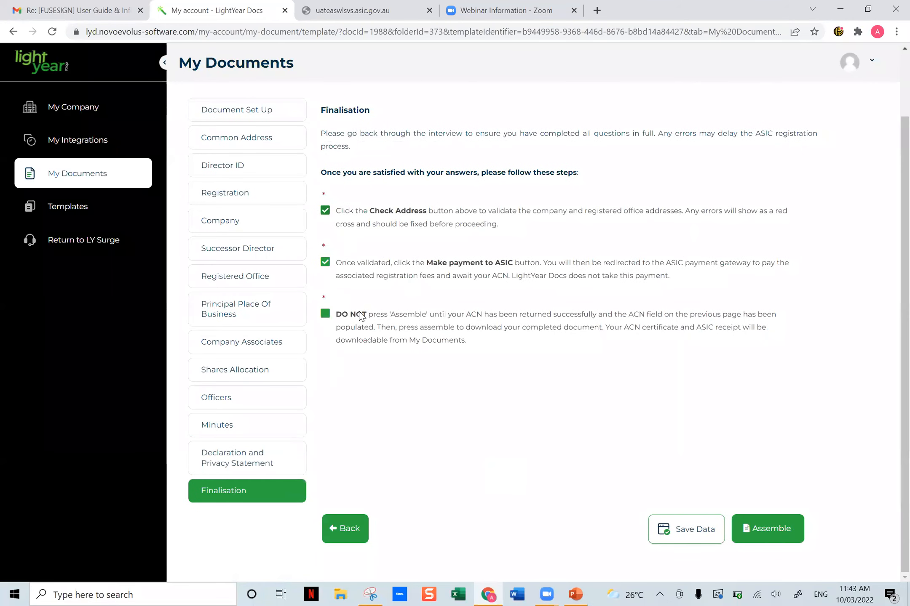
{"action": "left_click_drag", "start_coordinate": [387, 317], "coordinate": [598, 317]}
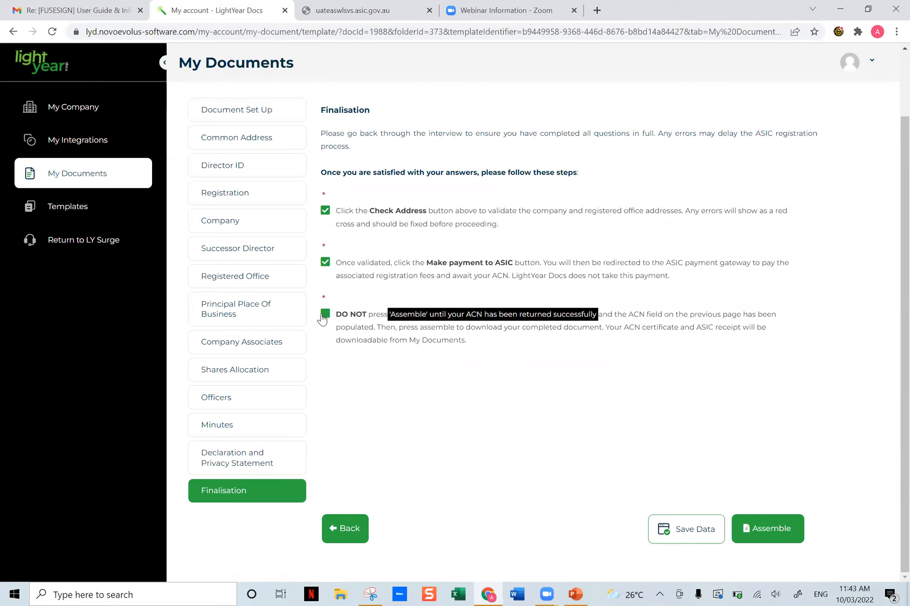
{"action": "left_click", "coordinate": [486, 415]}
{"action": "left_click", "coordinate": [763, 524]}
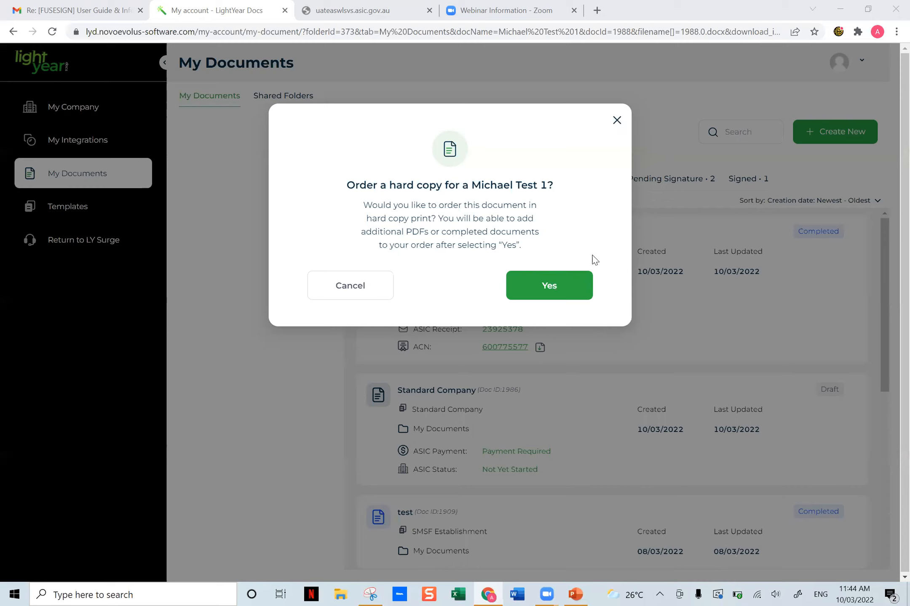
{"action": "left_click", "coordinate": [617, 122]}
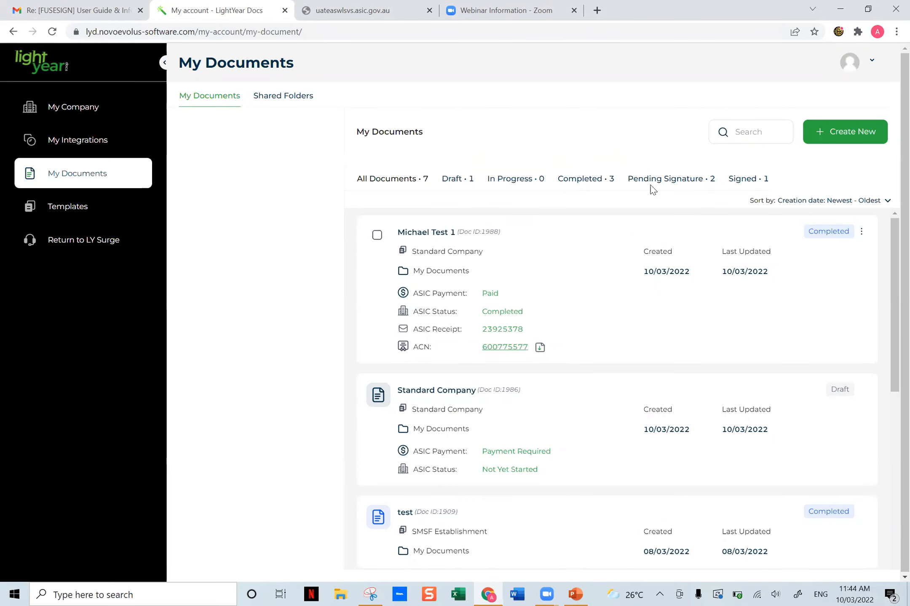
- Examine the actions available for the completed Standard Company document and look through the statuses of the other documents
{"action": "left_click", "coordinate": [860, 233]}
{"action": "left_click", "coordinate": [480, 241]}
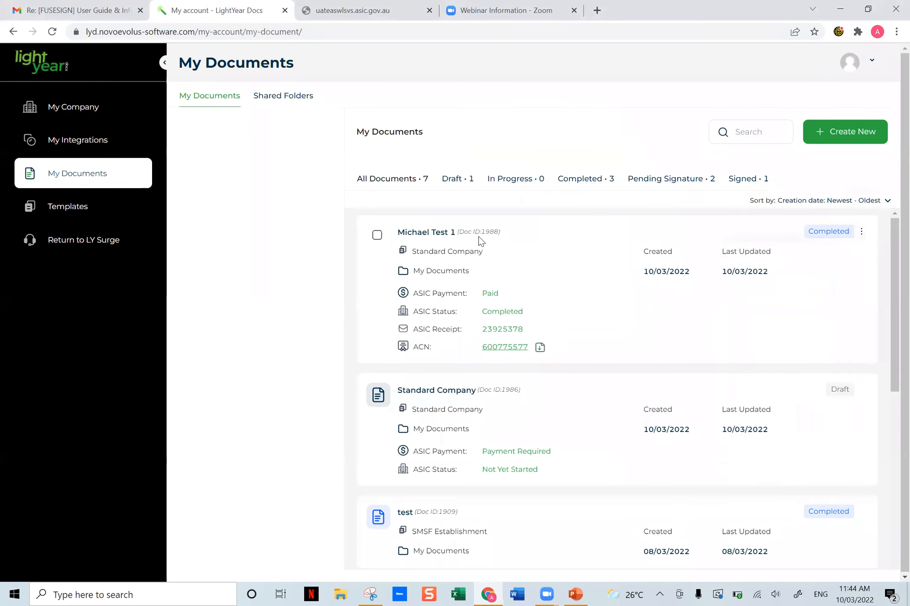
{"action": "left_click", "coordinate": [861, 233]}
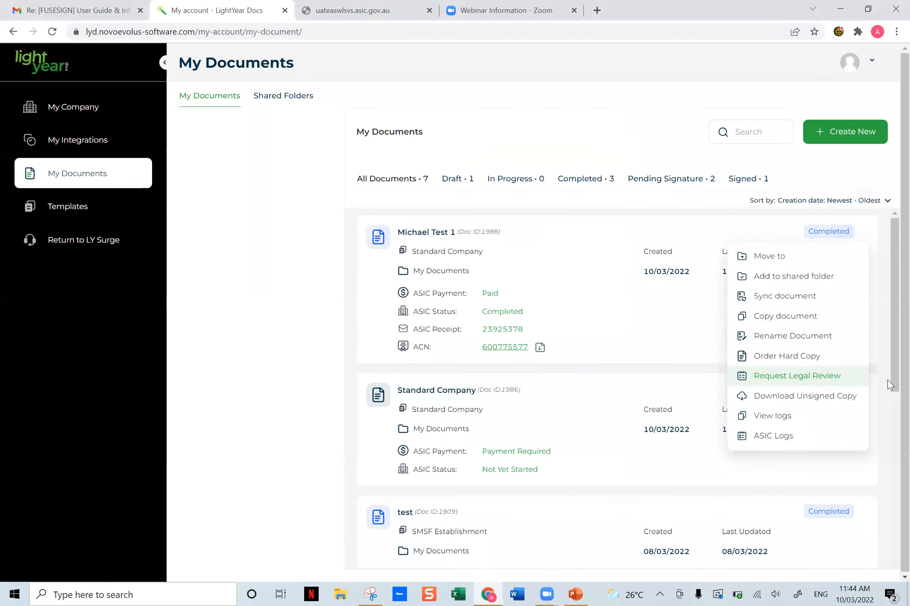
{"action": "left_click", "coordinate": [624, 264]}
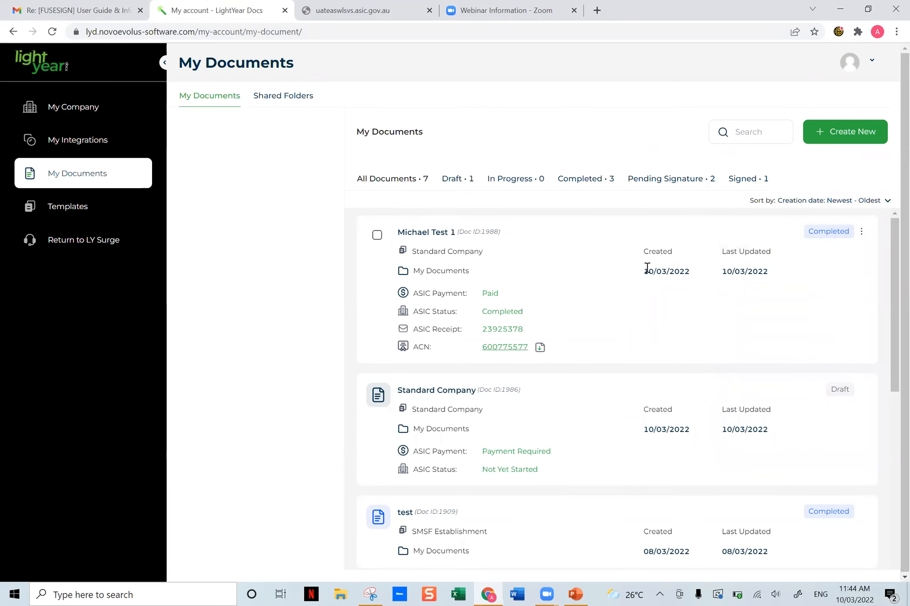
{"action": "scroll", "coordinate": [646, 267], "scroll_direction": "down", "scroll_amount": 5}
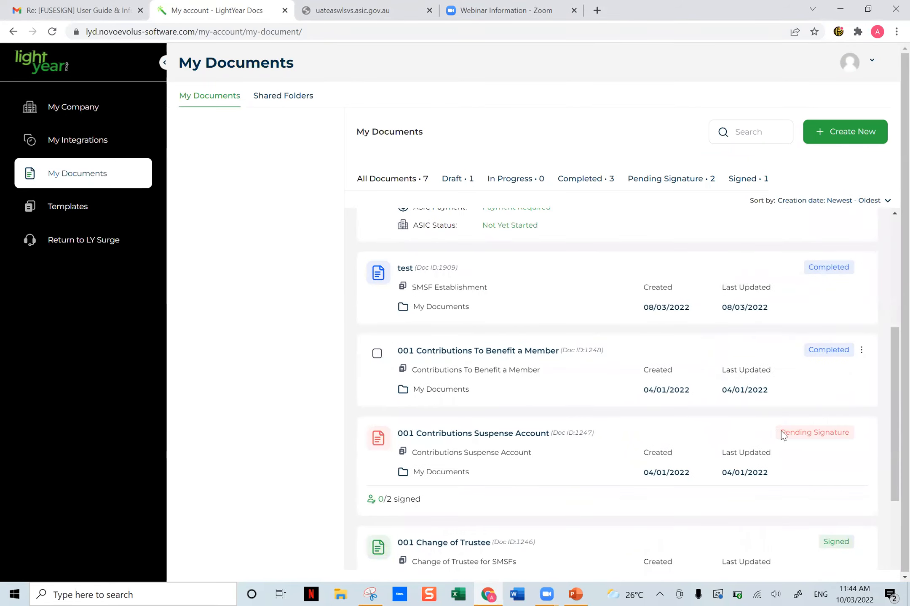
{"action": "scroll", "coordinate": [716, 398], "scroll_direction": "down", "scroll_amount": 4}
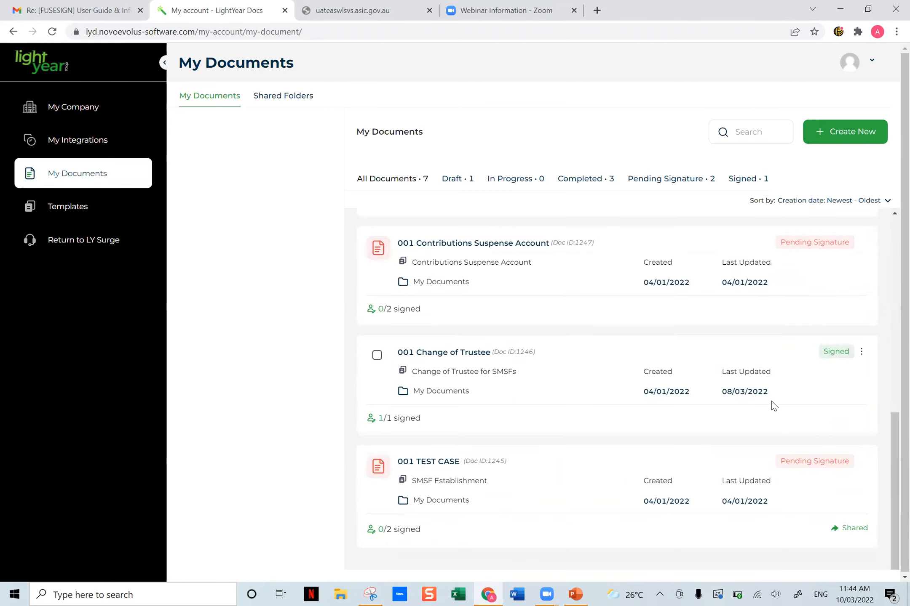
{"action": "scroll", "coordinate": [767, 404], "scroll_direction": "up", "scroll_amount": 10}
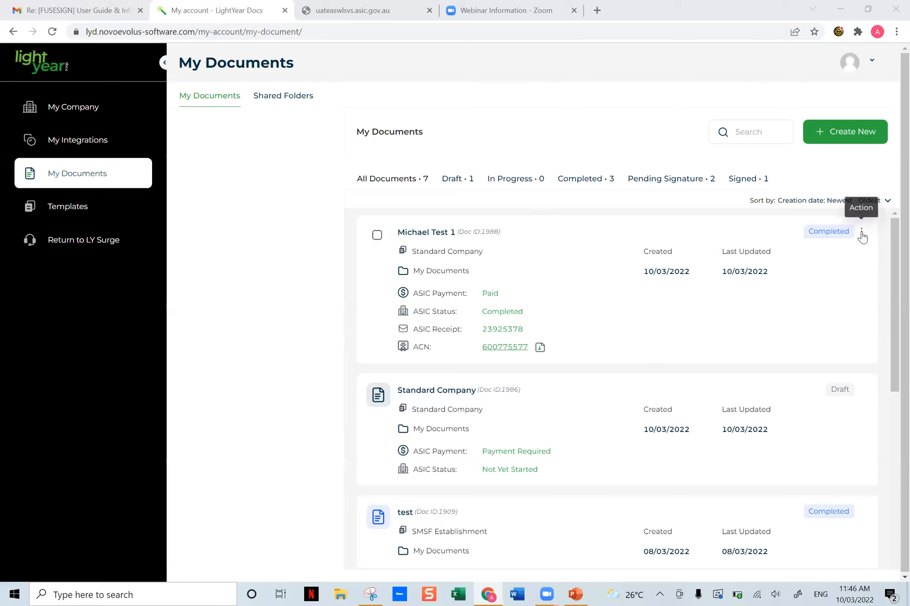
{"action": "left_click", "coordinate": [862, 234]}
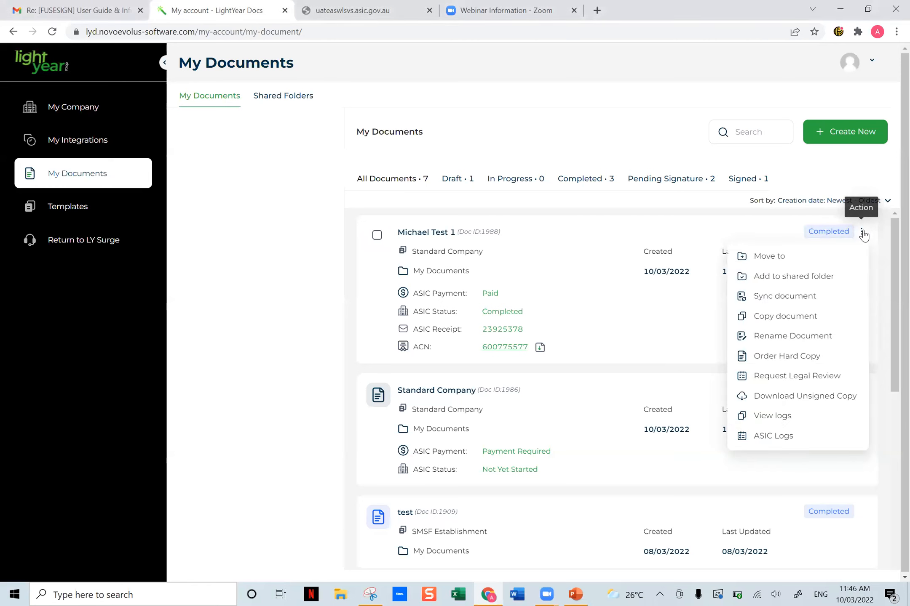
{"action": "left_click", "coordinate": [863, 234]}
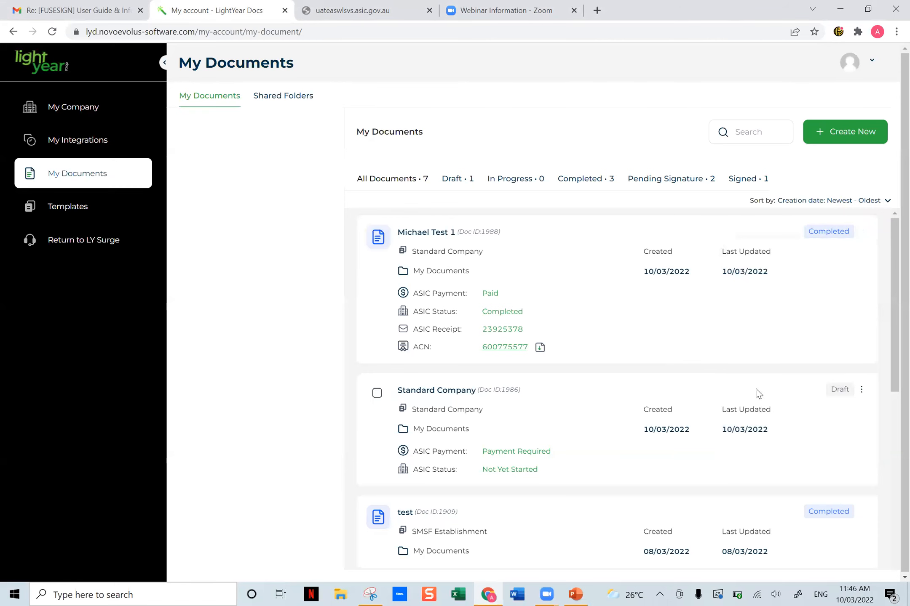
- Check which actions are offered for the signed 001 Change of Trustee document, including the signed document download
{"action": "scroll", "coordinate": [756, 398], "scroll_direction": "down", "scroll_amount": 3}
{"action": "scroll", "coordinate": [756, 406], "scroll_direction": "down", "scroll_amount": 3}
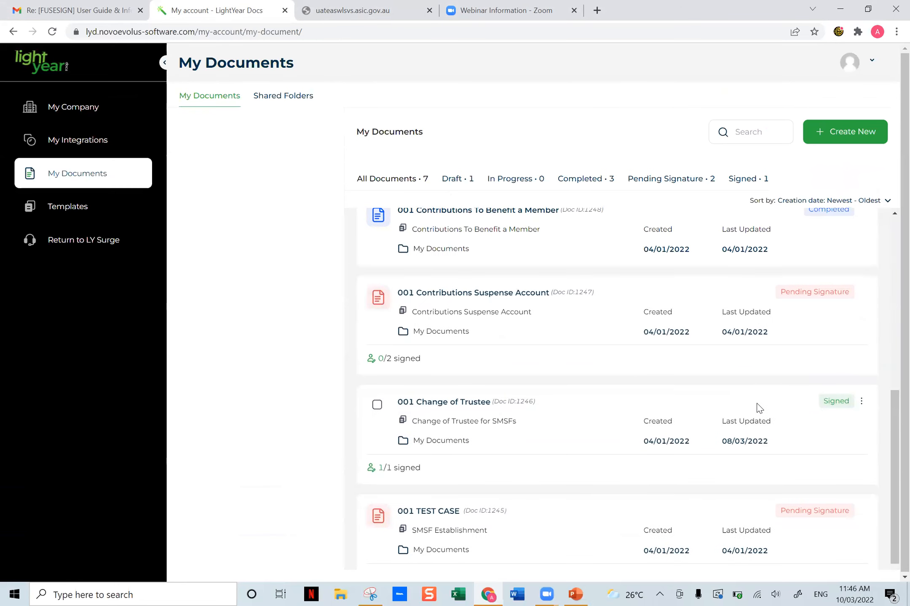
{"action": "left_click", "coordinate": [863, 402]}
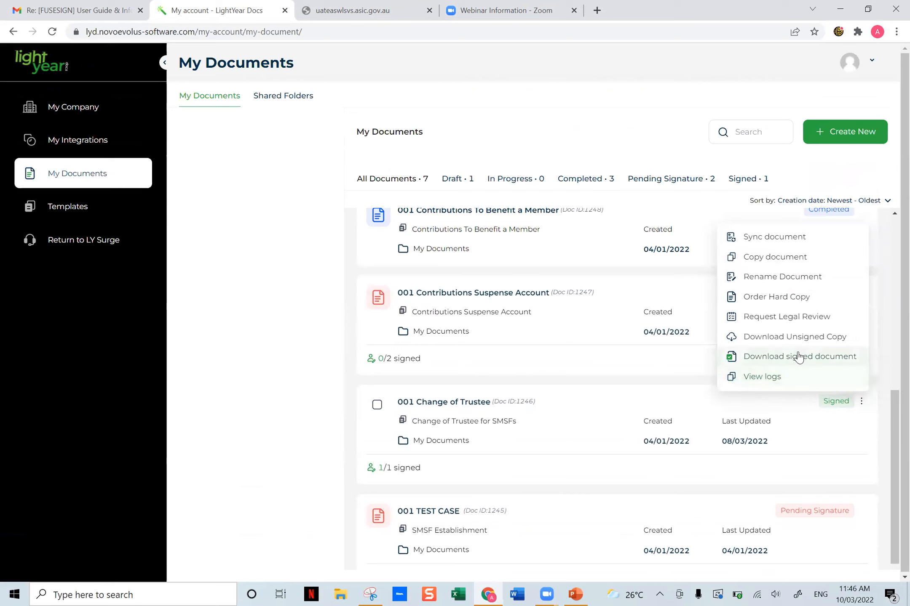
{"action": "left_click", "coordinate": [836, 438]}
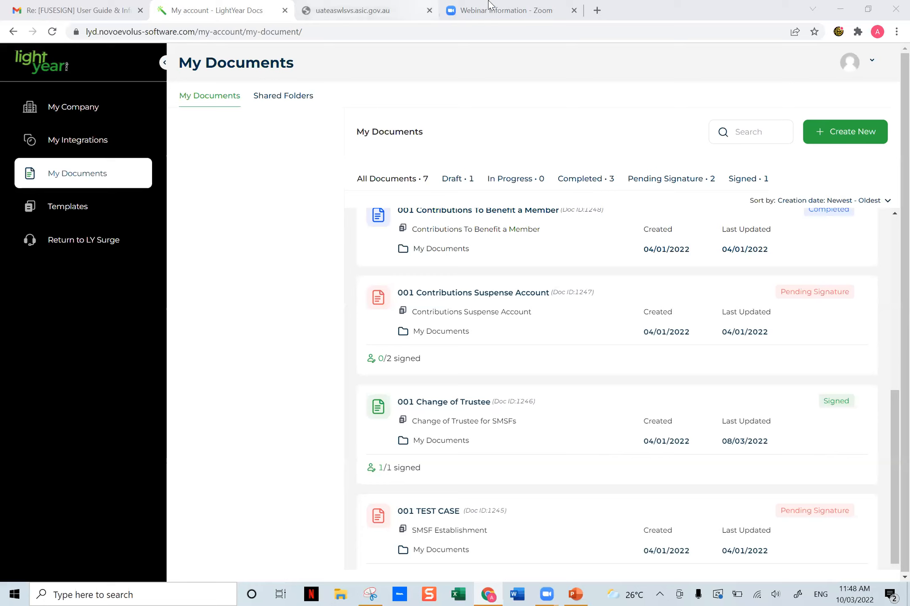
{"action": "left_click", "coordinate": [598, 10]}
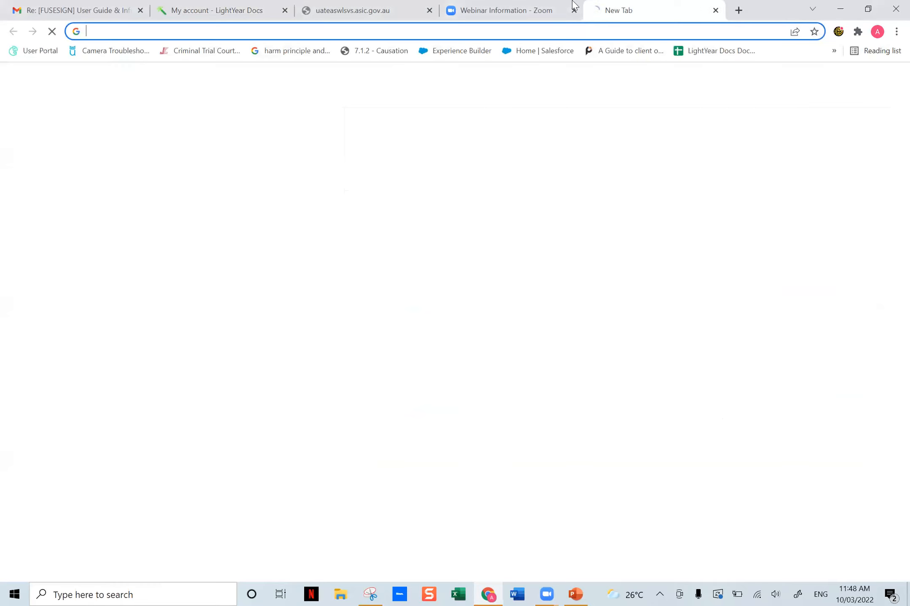
{"action": "type", "text": "su"}
{"action": "key", "text": "BackSpace"}
{"action": "key", "text": "BackSpace"}
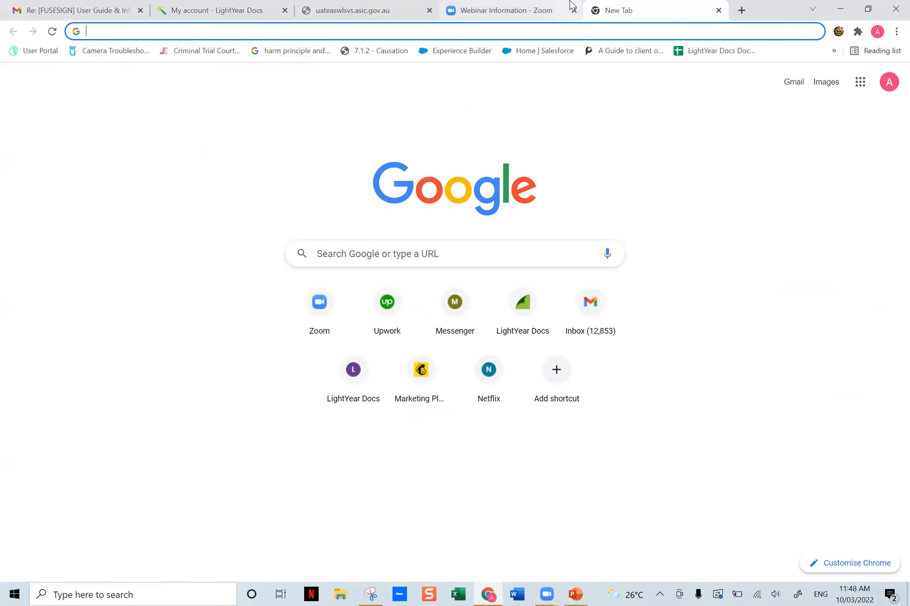
{"action": "left_click", "coordinate": [236, 10]}
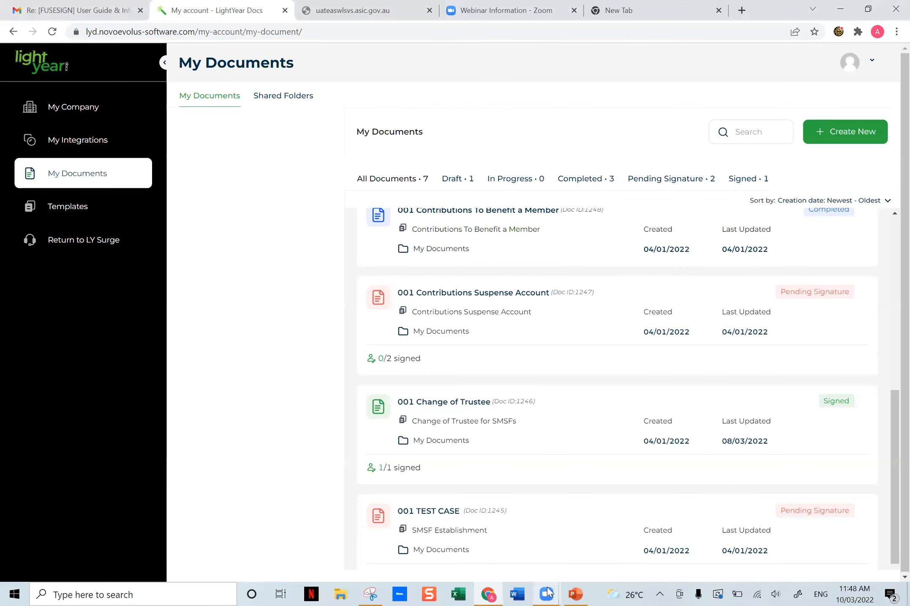
- Open a new Incognito window and load the LightYear Surge site at app.lysurge.com.au
{"action": "left_click", "coordinate": [492, 594]}
{"action": "right_click", "coordinate": [491, 593]}
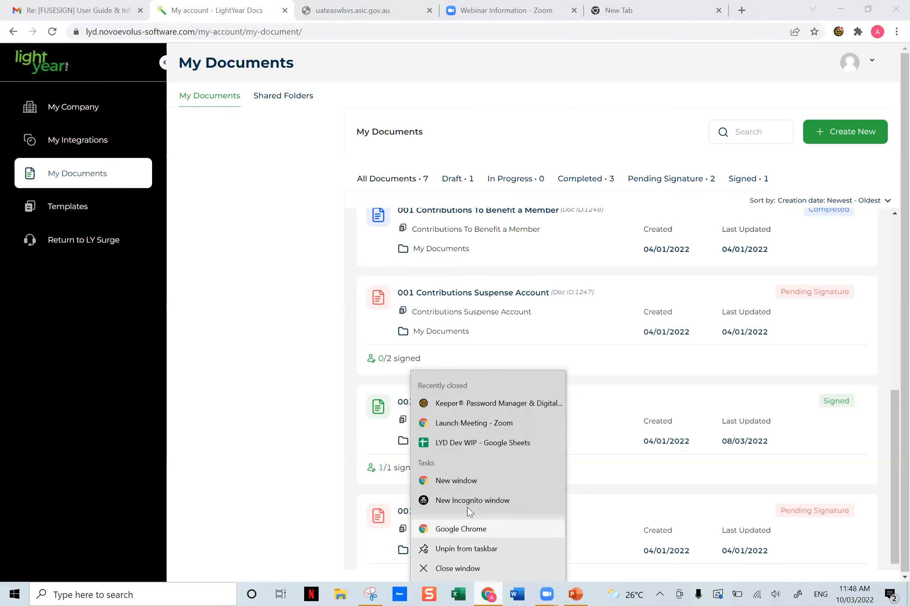
{"action": "left_click", "coordinate": [461, 500]}
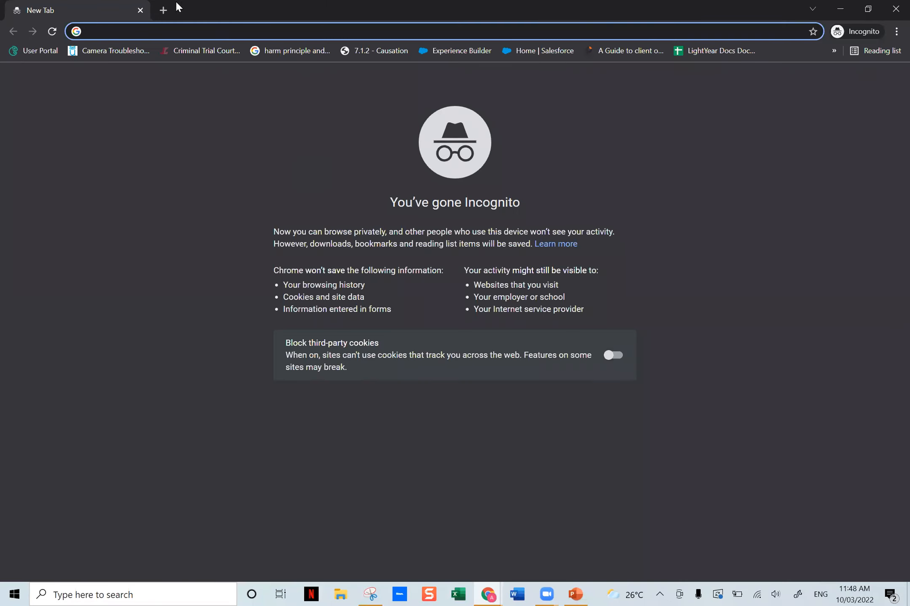
{"action": "type", "text": "sur"}
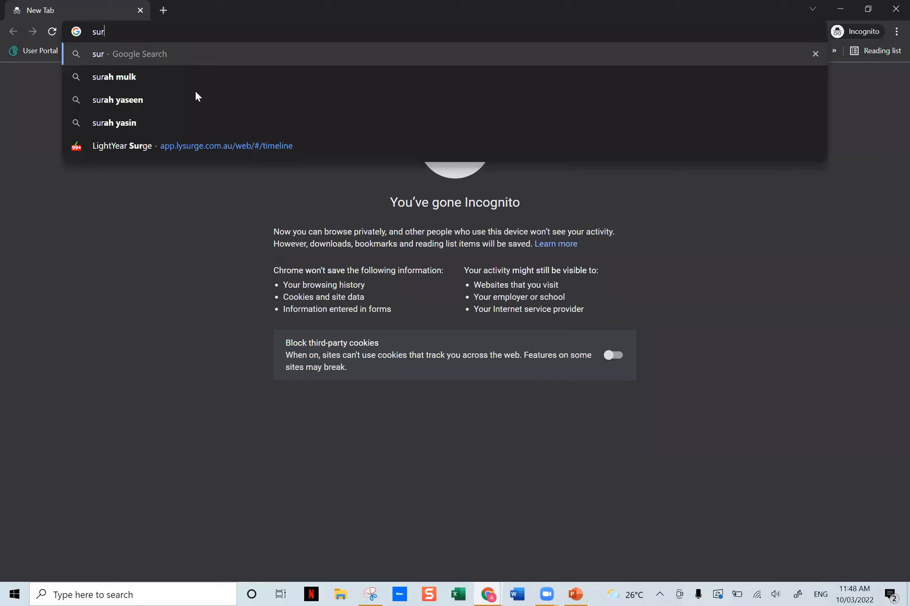
{"action": "left_click", "coordinate": [253, 147]}
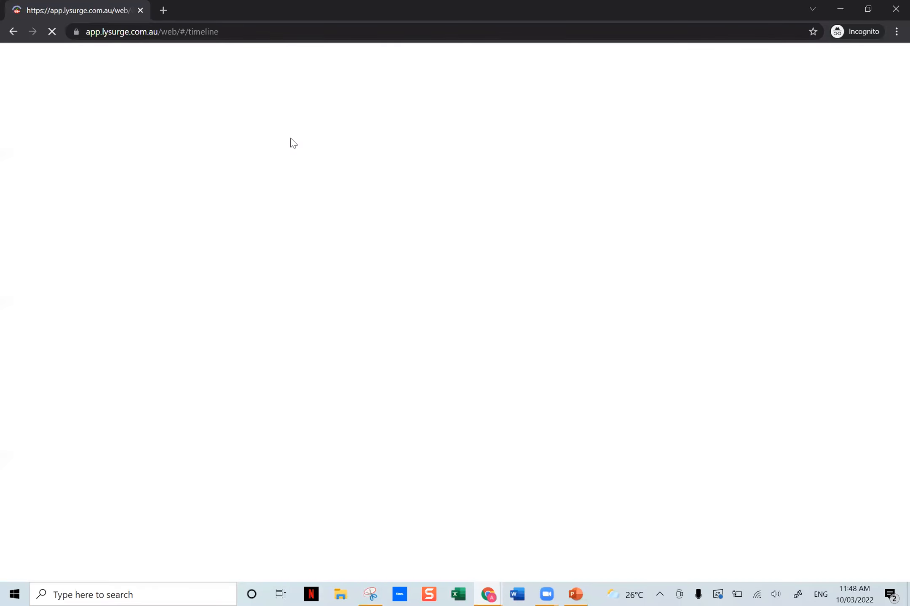
- Log in to LightYear Surge with the account's e-mail address and password
{"action": "type", "text": "a"}
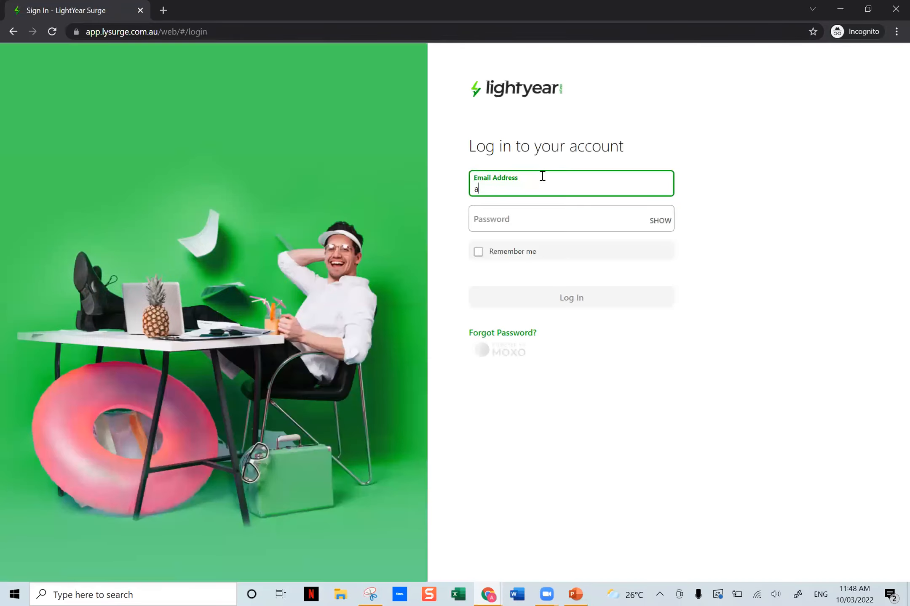
{"action": "key", "text": "Tab"}
{"action": "type", "text": "••••••••"}
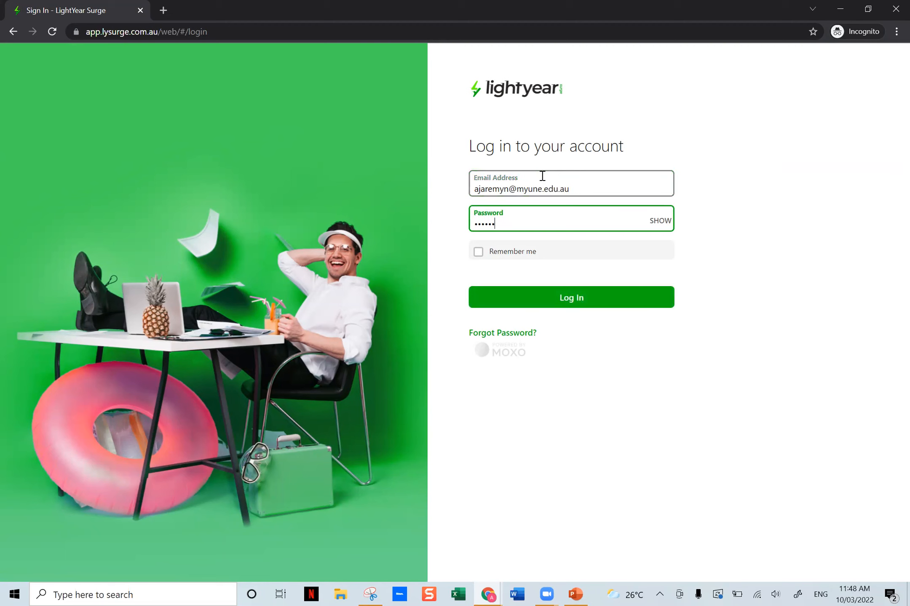
{"action": "key", "text": "Return"}
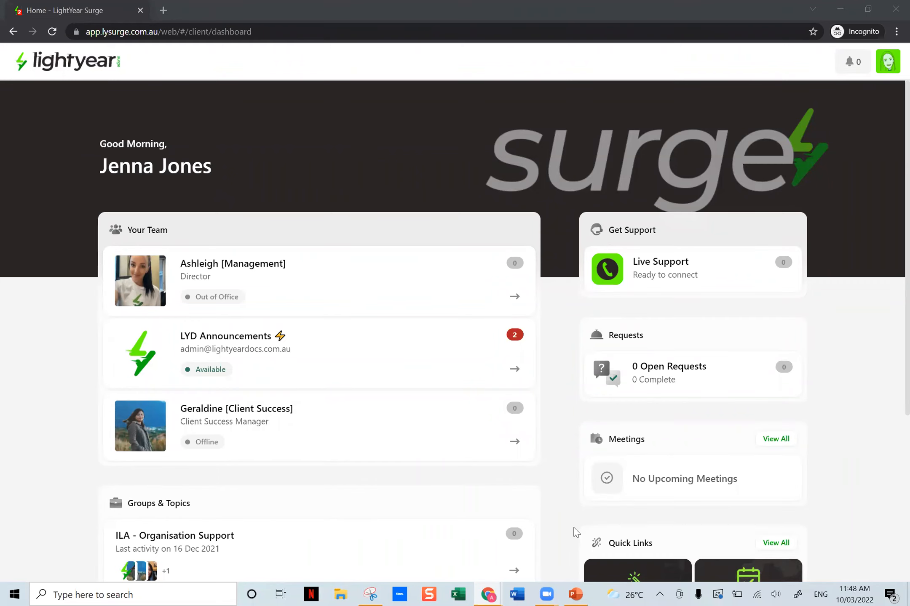
- Look over the client dashboard's team, support and quick link sections, view all Quick Links and return to the dashboard
{"action": "scroll", "coordinate": [743, 352], "scroll_direction": "down", "scroll_amount": 5}
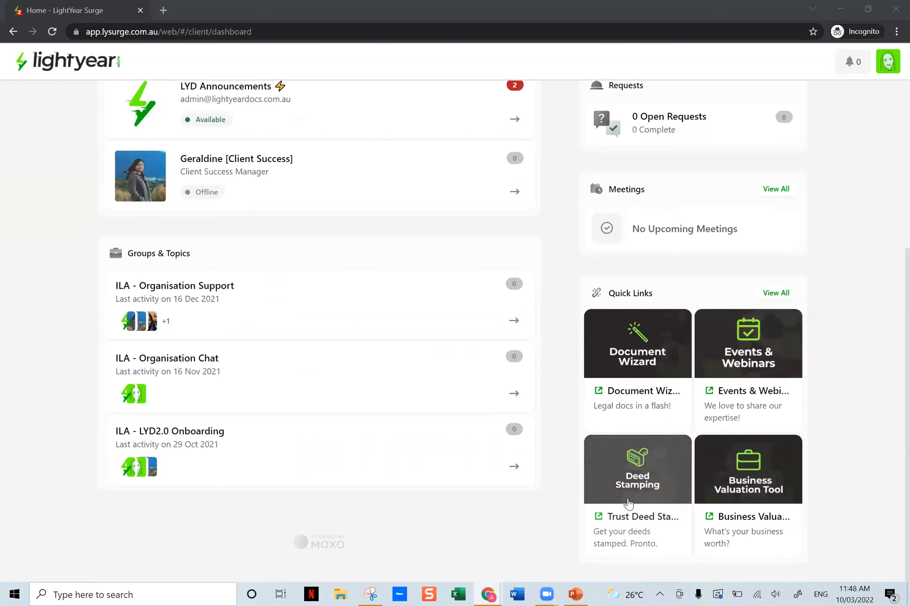
{"action": "scroll", "coordinate": [394, 258], "scroll_direction": "up", "scroll_amount": 4}
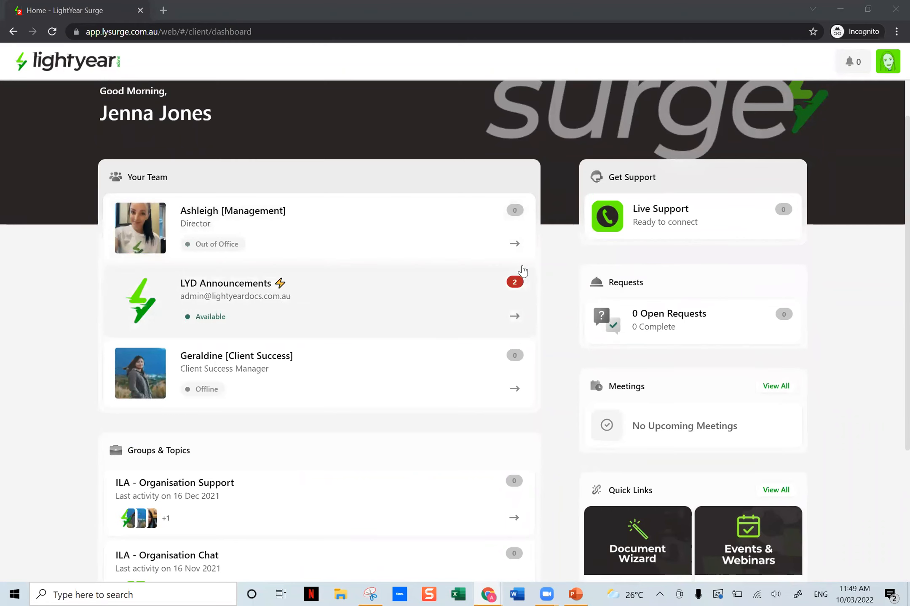
{"action": "scroll", "coordinate": [522, 271], "scroll_direction": "down", "scroll_amount": 4}
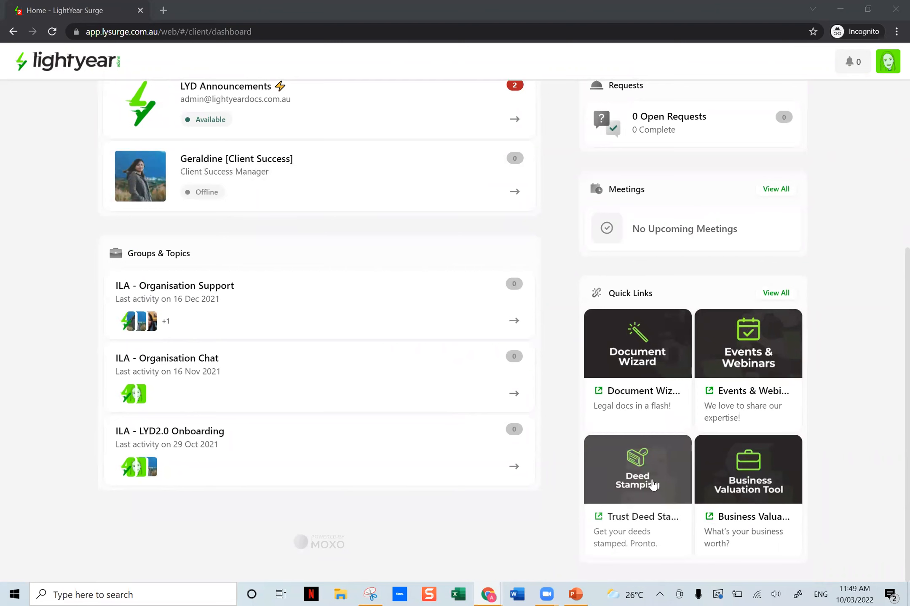
{"action": "left_click", "coordinate": [784, 297]}
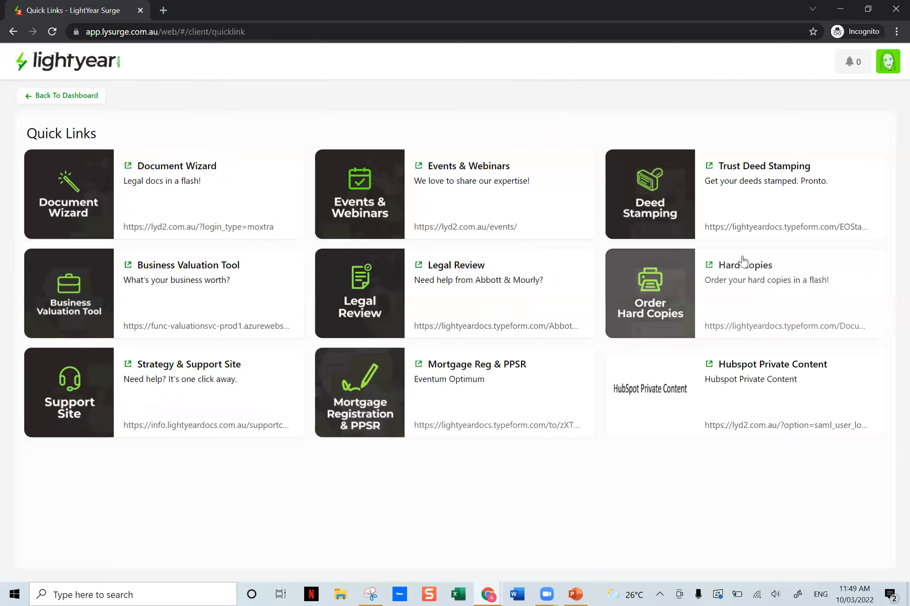
{"action": "left_click", "coordinate": [29, 97]}
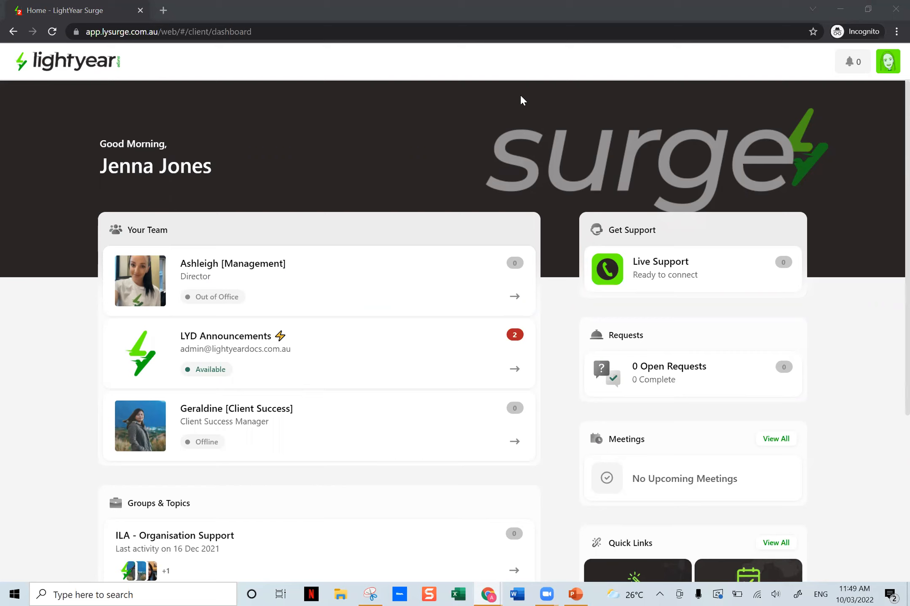
- Switch back to the LightYear Docs window and download the unsigned copy of the completed, ASIC-paid Standard Company document
{"action": "mouse_move", "coordinate": [488, 593]}
{"action": "left_click", "coordinate": [456, 547]}
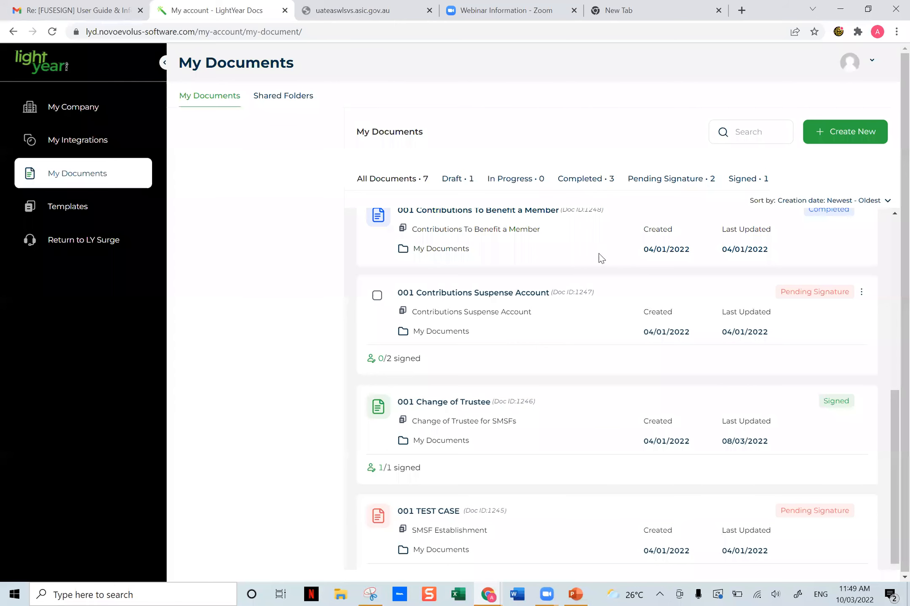
{"action": "scroll", "coordinate": [889, 284], "scroll_direction": "up", "scroll_amount": 3}
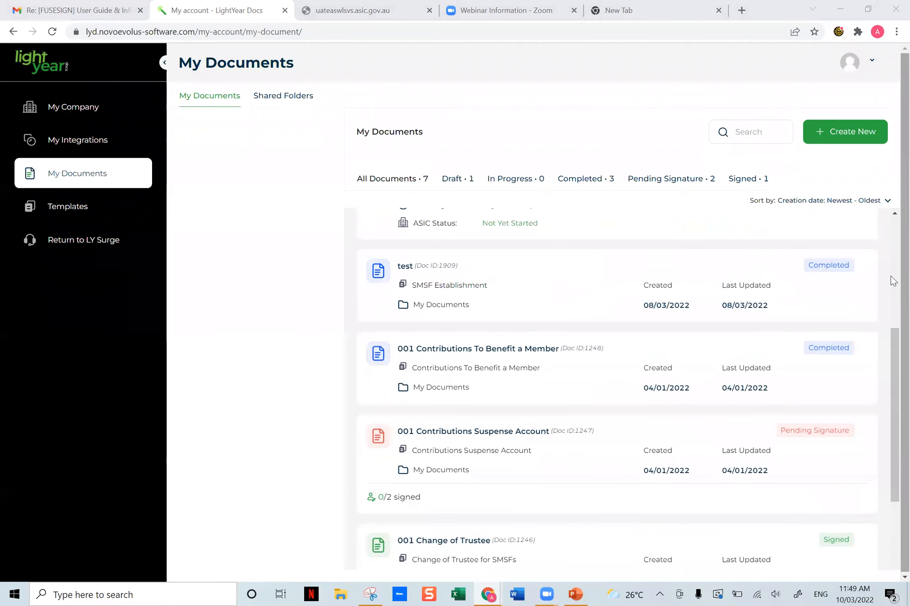
{"action": "scroll", "coordinate": [889, 280], "scroll_direction": "up", "scroll_amount": 5}
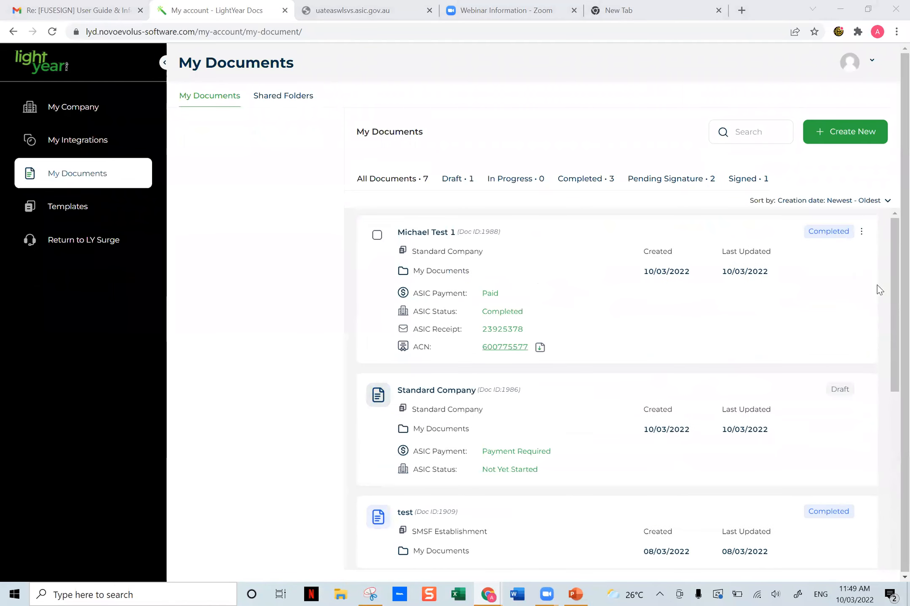
{"action": "left_click", "coordinate": [860, 233]}
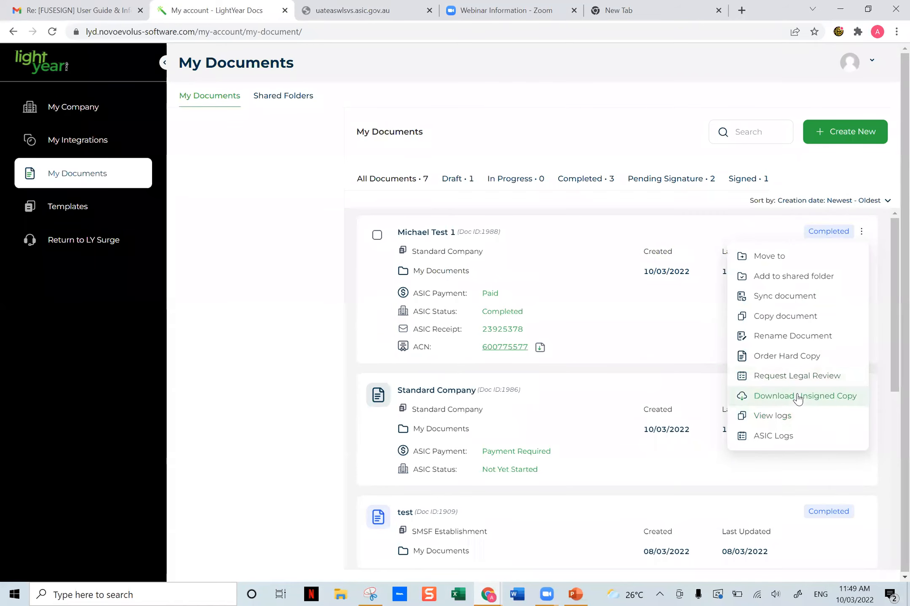
{"action": "left_click", "coordinate": [798, 397]}
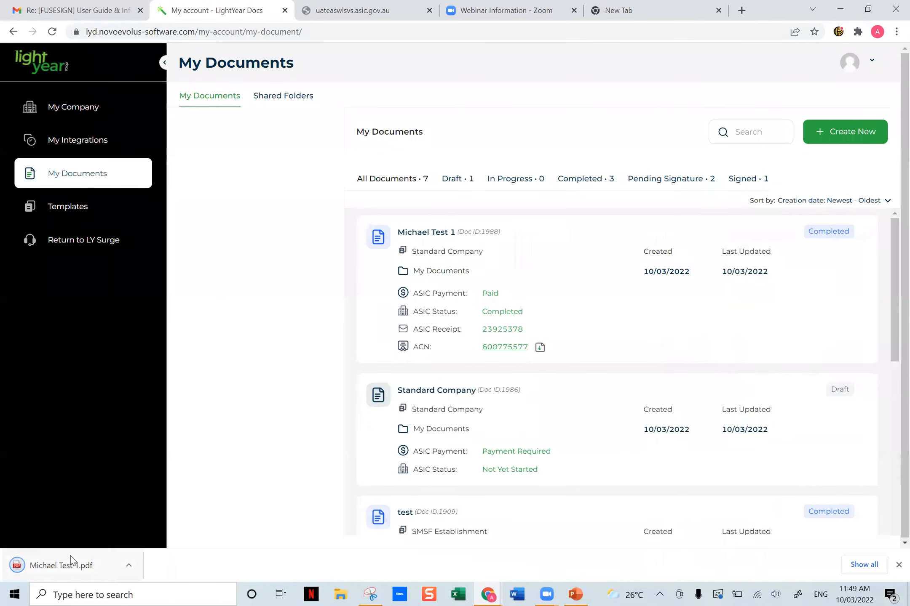
- Open the downloaded Standard Company PDF and go through it to the Bank Account Kit page
{"action": "left_click", "coordinate": [71, 561]}
{"action": "scroll", "coordinate": [647, 337], "scroll_direction": "down", "scroll_amount": 15}
{"action": "scroll", "coordinate": [647, 350], "scroll_direction": "down", "scroll_amount": 20}
{"action": "scroll", "coordinate": [629, 382], "scroll_direction": "down", "scroll_amount": 20}
{"action": "scroll", "coordinate": [630, 382], "scroll_direction": "down", "scroll_amount": 20}
{"action": "scroll", "coordinate": [626, 375], "scroll_direction": "down", "scroll_amount": 20}
{"action": "scroll", "coordinate": [629, 378], "scroll_direction": "down", "scroll_amount": 20}
{"action": "scroll", "coordinate": [632, 371], "scroll_direction": "up", "scroll_amount": 10}
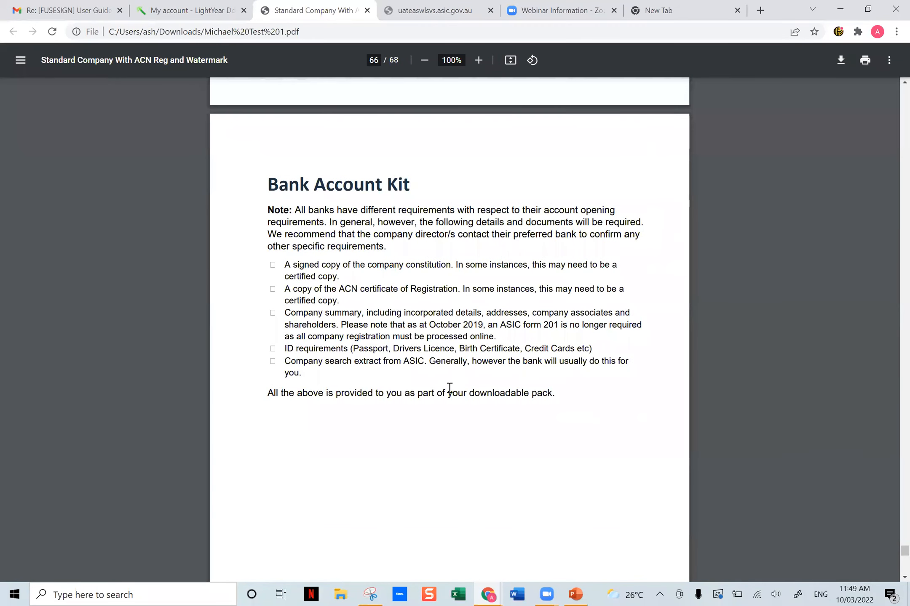
- Examine the Company Summary page for Windows Lycra PTY LTD, from its heading through the incorporation, address, officeholder and shareholder details
{"action": "scroll", "coordinate": [399, 375], "scroll_direction": "down", "scroll_amount": 5}
{"action": "scroll", "coordinate": [400, 374], "scroll_direction": "down", "scroll_amount": 13}
{"action": "scroll", "coordinate": [390, 230], "scroll_direction": "up", "scroll_amount": 3}
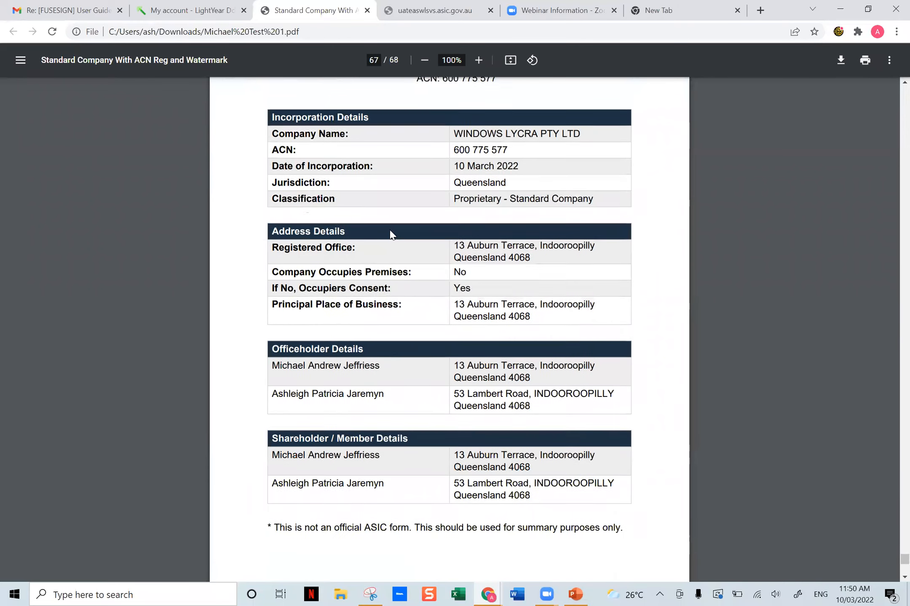
{"action": "scroll", "coordinate": [390, 230], "scroll_direction": "up", "scroll_amount": 1}
{"action": "left_click_drag", "start_coordinate": [380, 97], "coordinate": [571, 109]}
{"action": "left_click", "coordinate": [584, 128]}
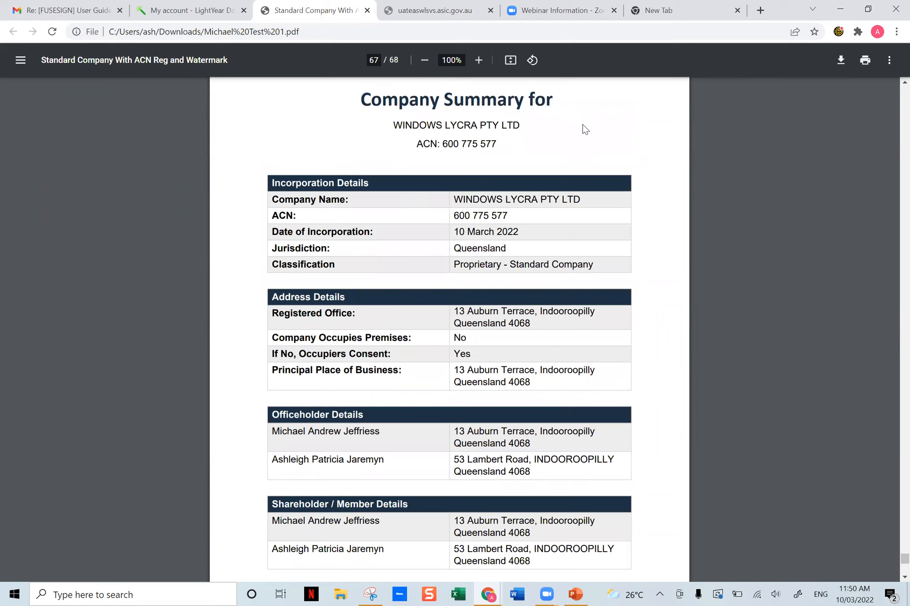
- Look over the Legal Disclaimer page at the end of the PDF and return to the Company Summary
{"action": "scroll", "coordinate": [598, 154], "scroll_direction": "up", "scroll_amount": 1}
{"action": "scroll", "coordinate": [597, 177], "scroll_direction": "down", "scroll_amount": 7}
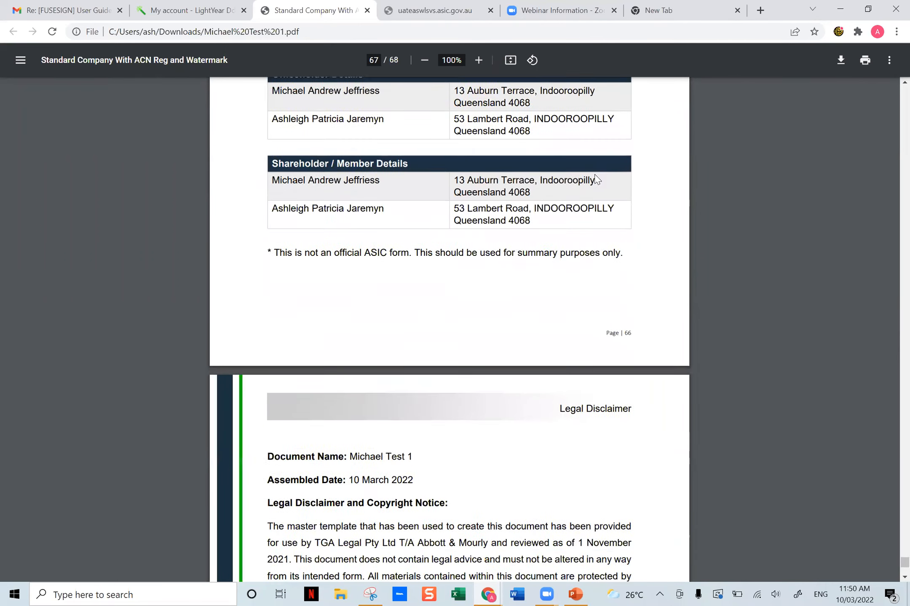
{"action": "scroll", "coordinate": [596, 181], "scroll_direction": "down", "scroll_amount": 11}
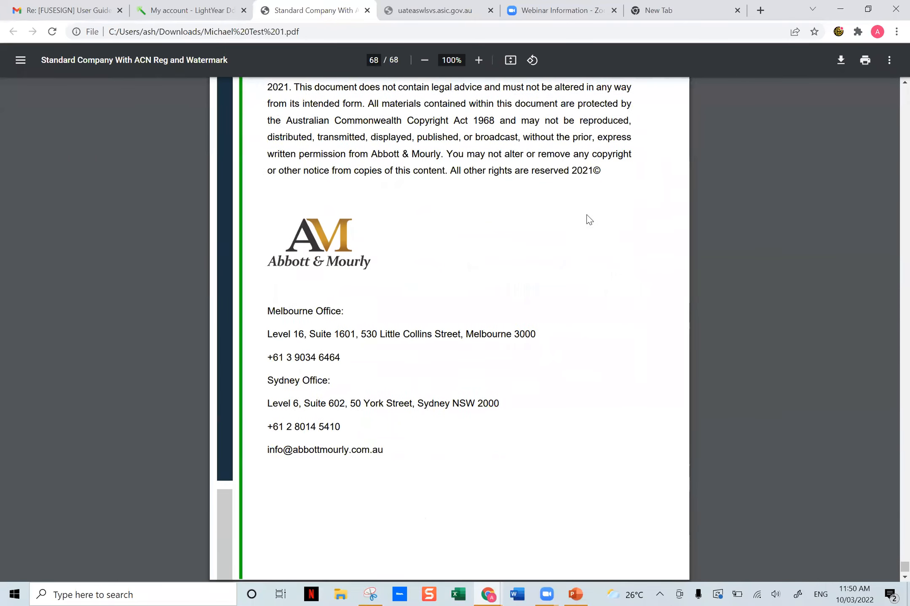
{"action": "scroll", "coordinate": [588, 220], "scroll_direction": "up", "scroll_amount": 10}
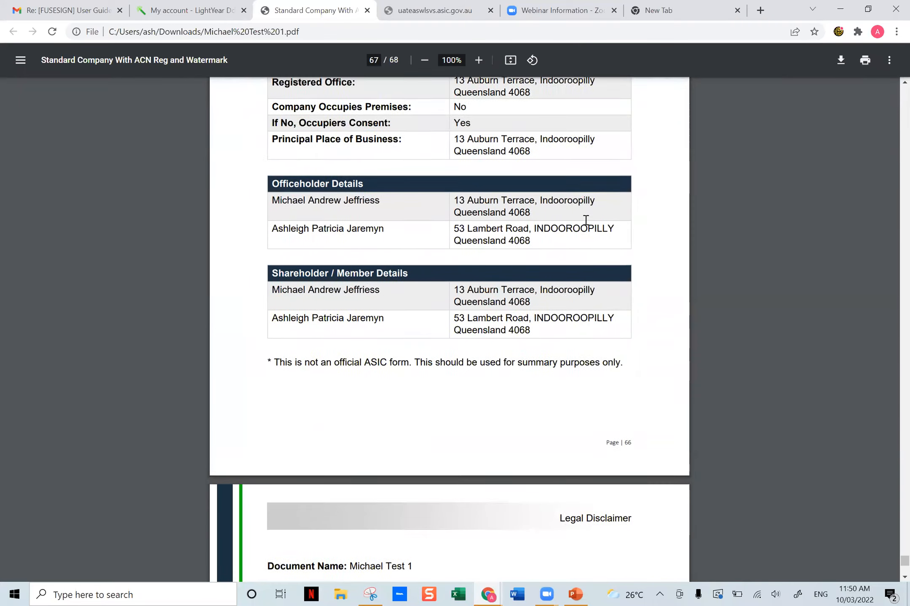
{"action": "scroll", "coordinate": [586, 220], "scroll_direction": "up", "scroll_amount": 3}
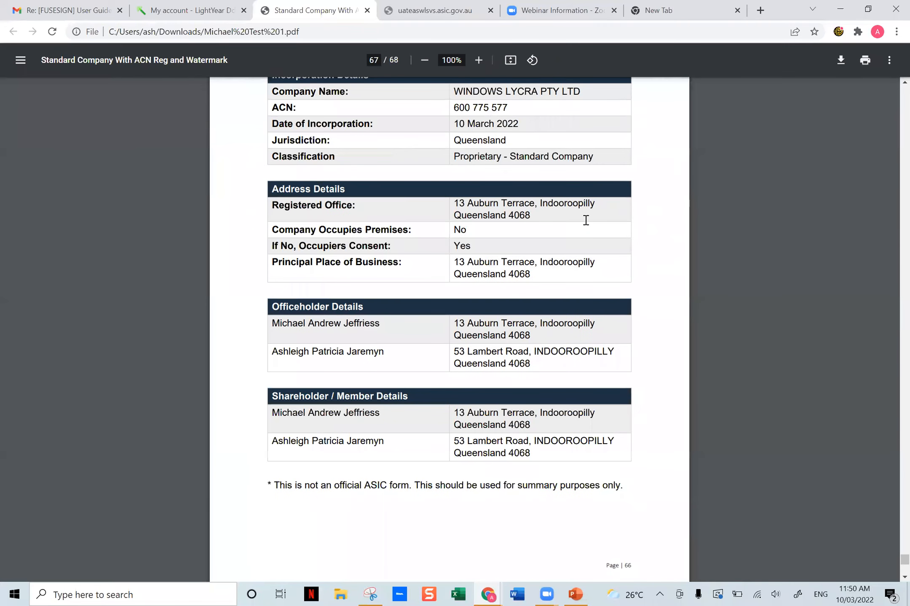
{"action": "scroll", "coordinate": [586, 219], "scroll_direction": "up", "scroll_amount": 1}
{"action": "scroll", "coordinate": [585, 216], "scroll_direction": "up", "scroll_amount": 2}
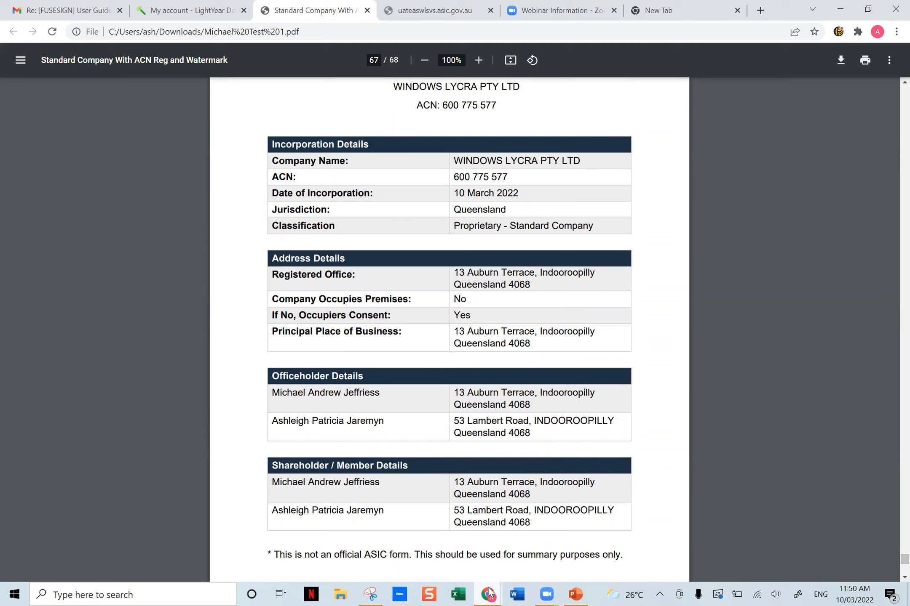
{"action": "key", "text": "alt+Tab"}
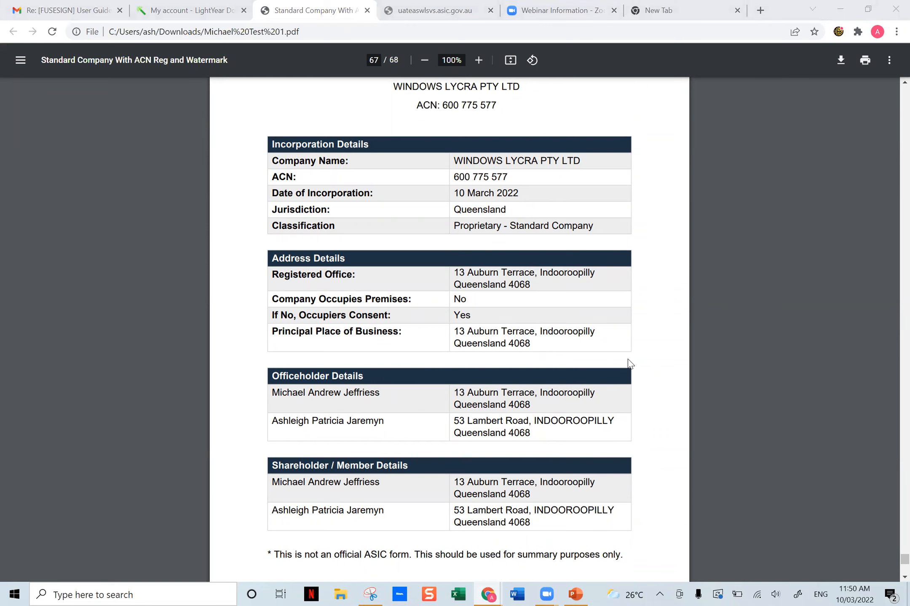
{"action": "scroll", "coordinate": [603, 440], "scroll_direction": "down", "scroll_amount": 1}
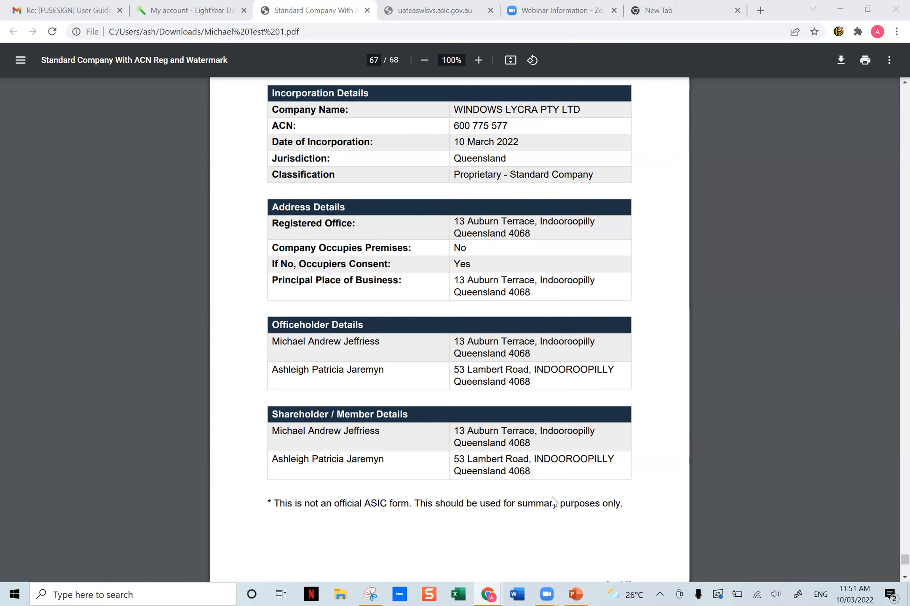
- Switch to the LightYear Surge window and open the LYD Announcements conversation to view the webinar replay post
{"action": "mouse_move", "coordinate": [488, 594]}
{"action": "left_click", "coordinate": [538, 547]}
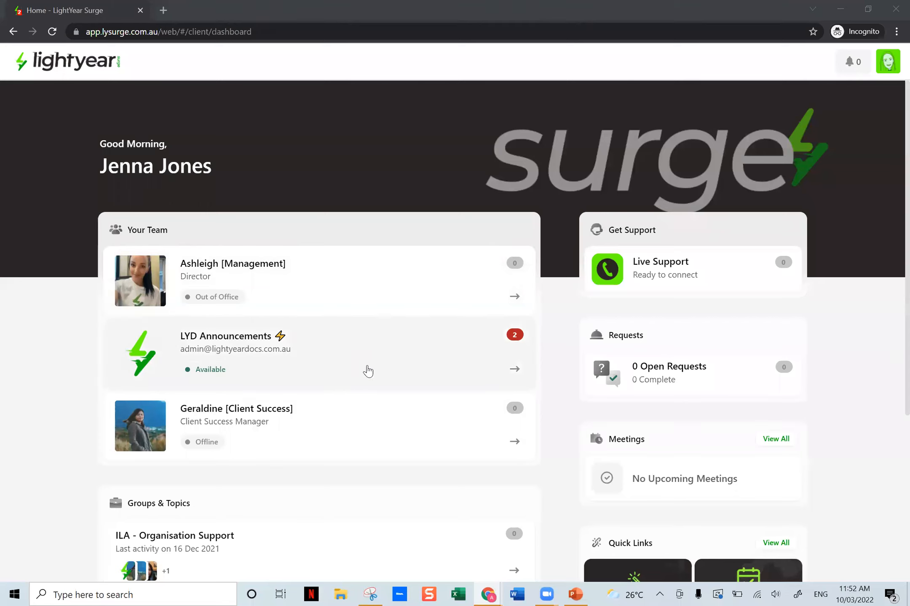
{"action": "left_click", "coordinate": [295, 372]}
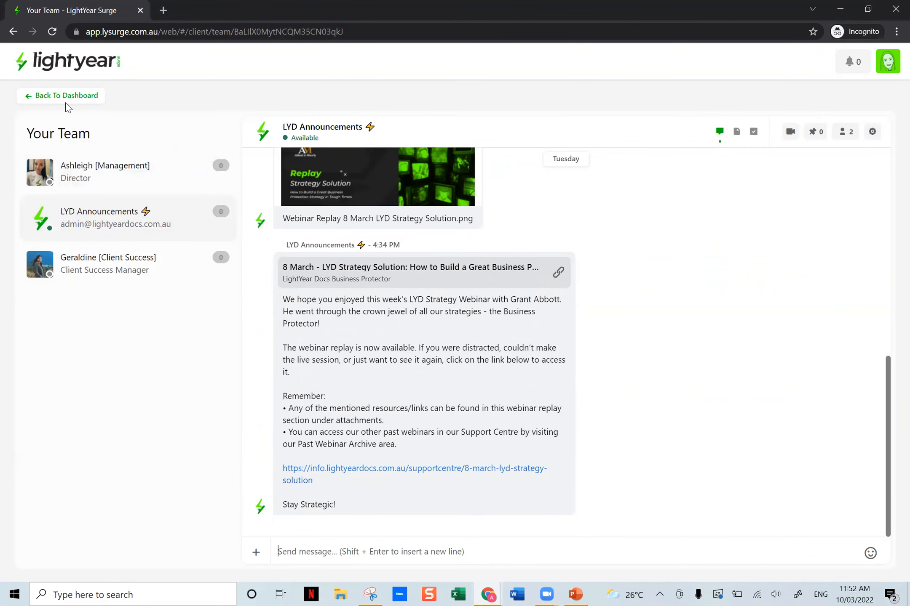
- Return to the Surge dashboard and view all Quick Links
{"action": "left_click", "coordinate": [30, 100]}
{"action": "scroll", "coordinate": [660, 440], "scroll_direction": "down", "scroll_amount": 3}
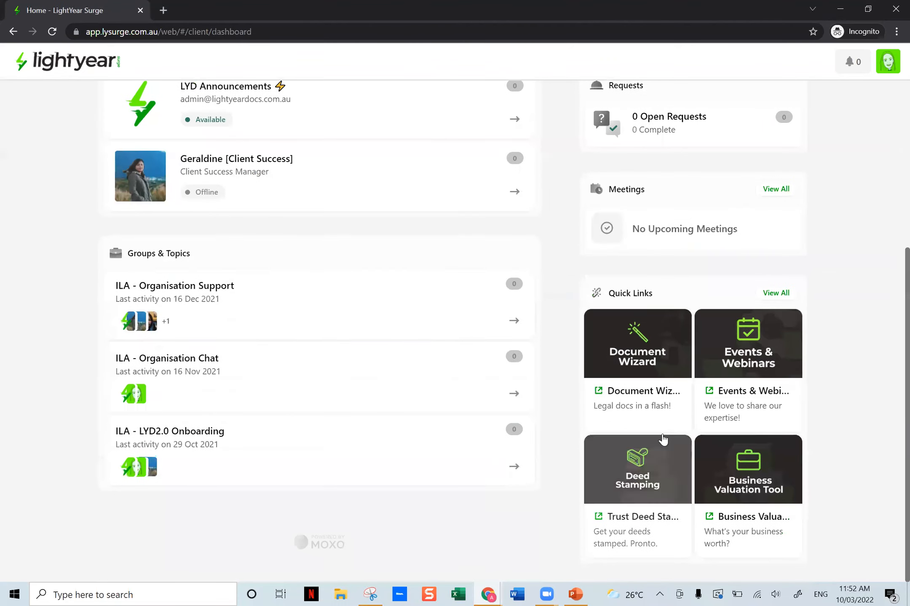
{"action": "left_click", "coordinate": [775, 294]}
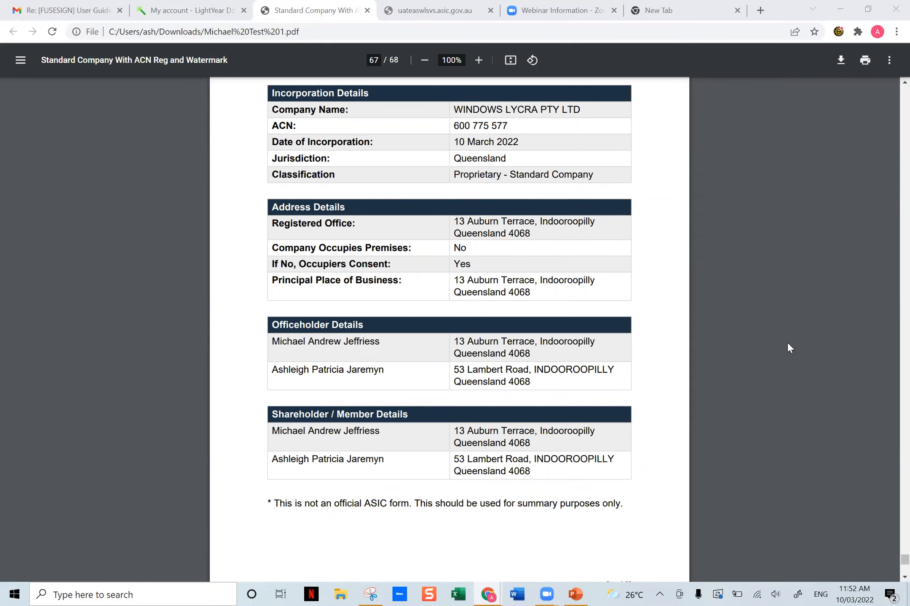
- Switch from the PDF back to the Surge client dashboard and look over its groups, meetings and Quick Links sections
{"action": "scroll", "coordinate": [668, 496], "scroll_direction": "down", "scroll_amount": 1}
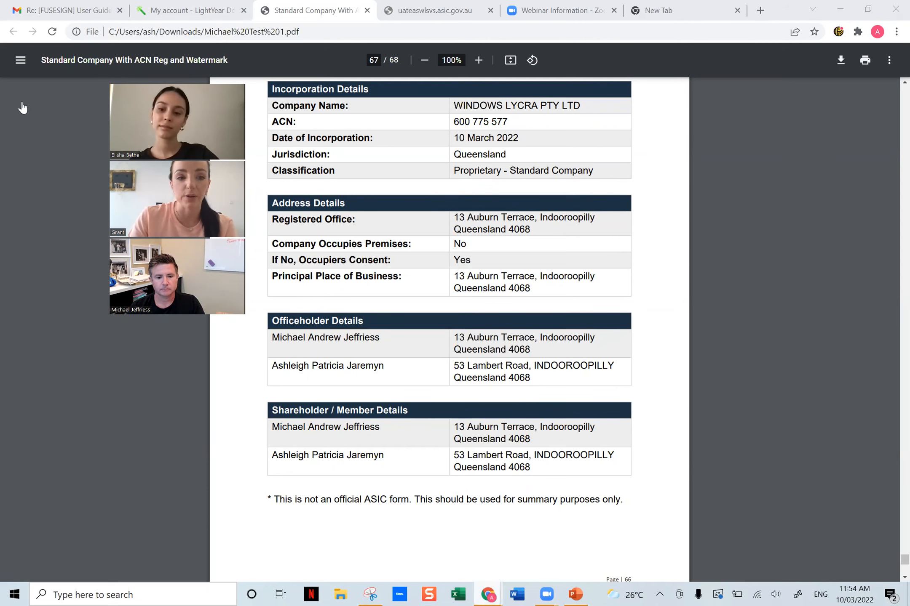
{"action": "key", "text": "alt+Tab"}
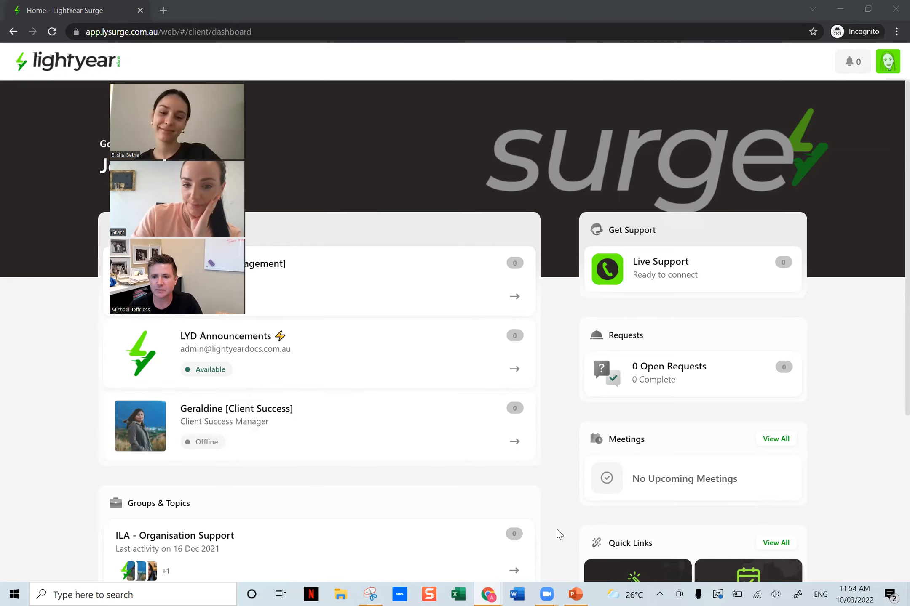
{"action": "scroll", "coordinate": [559, 534], "scroll_direction": "down", "scroll_amount": 2}
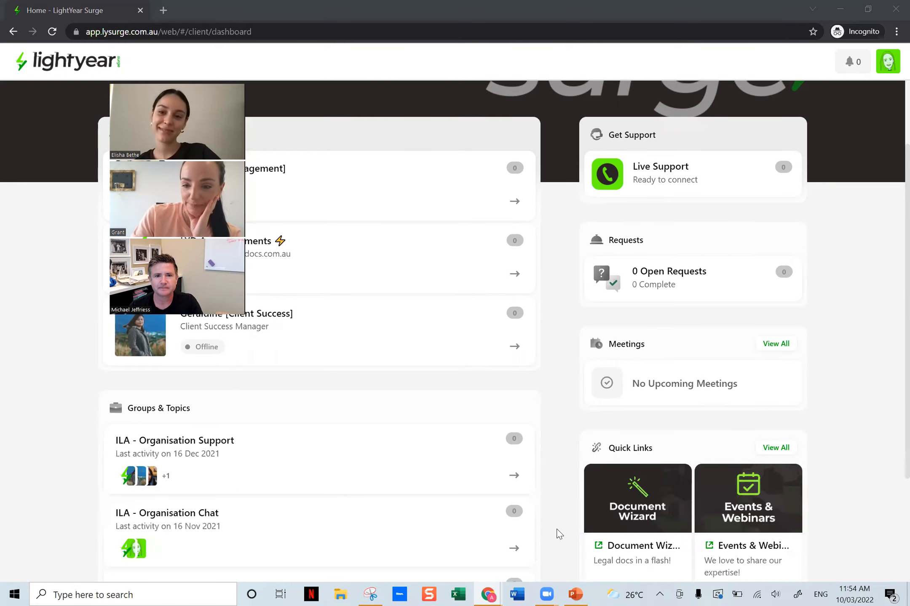